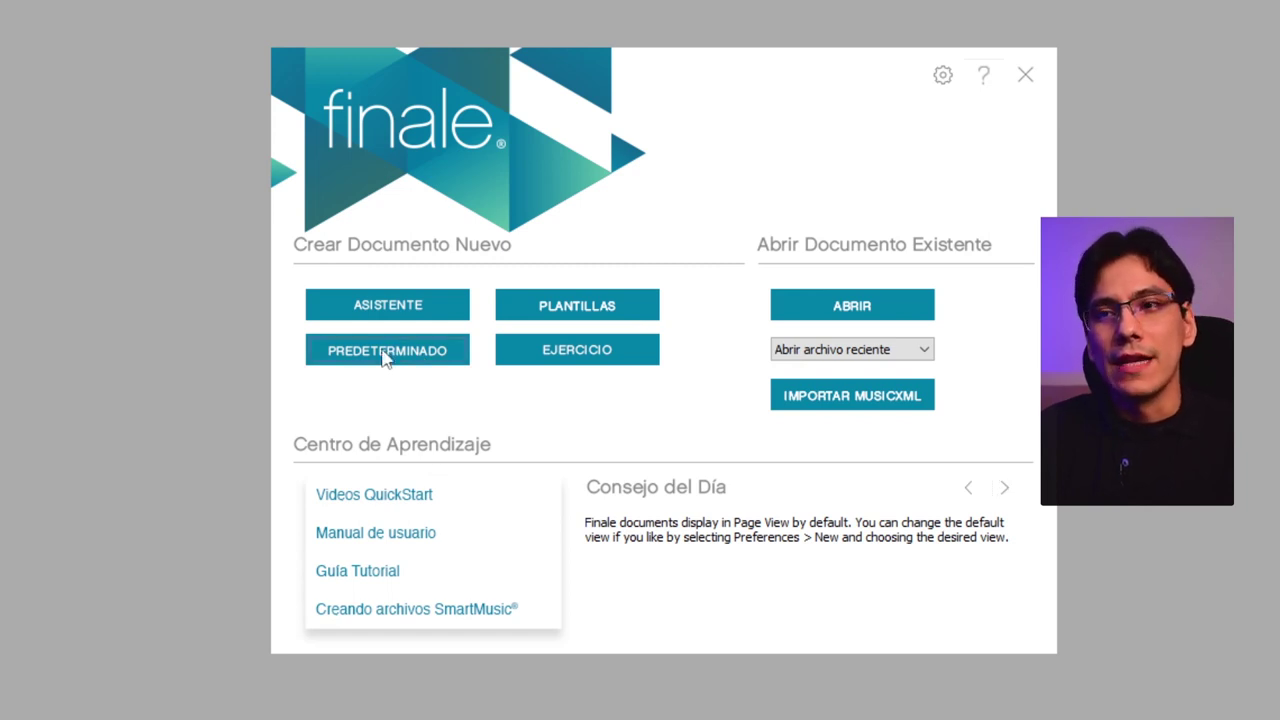
Step: Create a new default document and look over its first page of empty staves
click(386, 351)
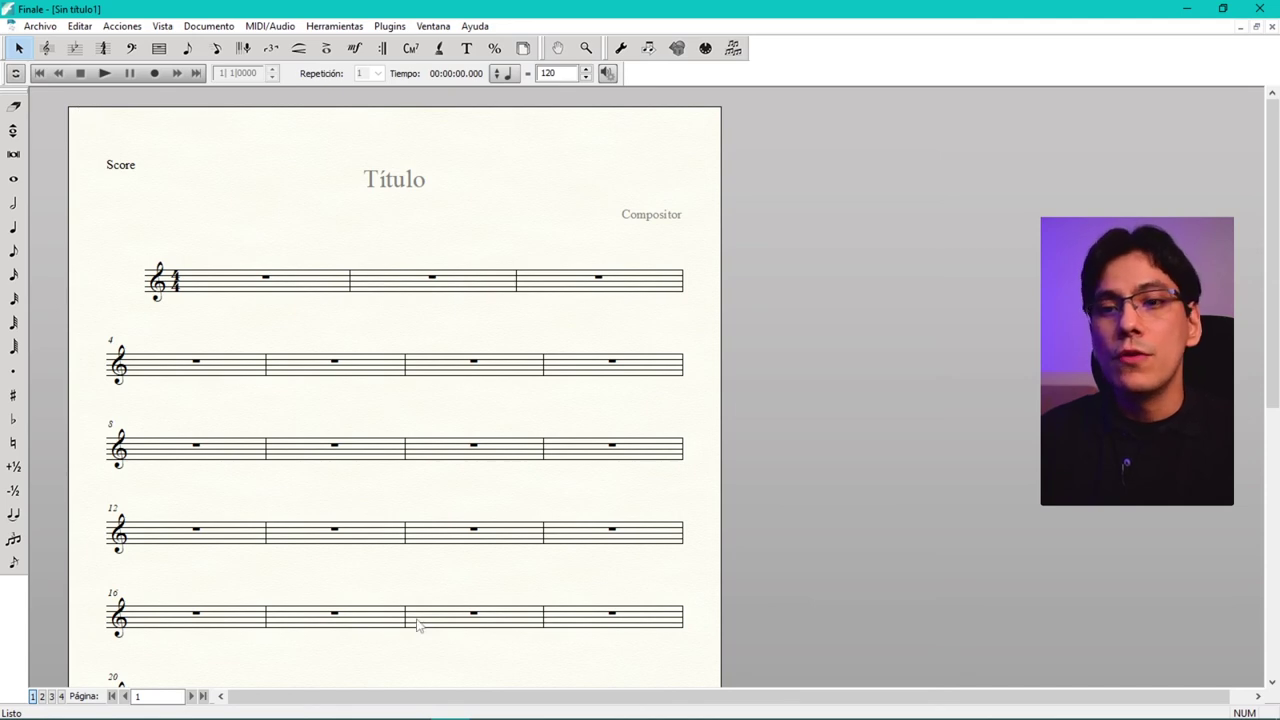
scroll(584, 330, down, 4)
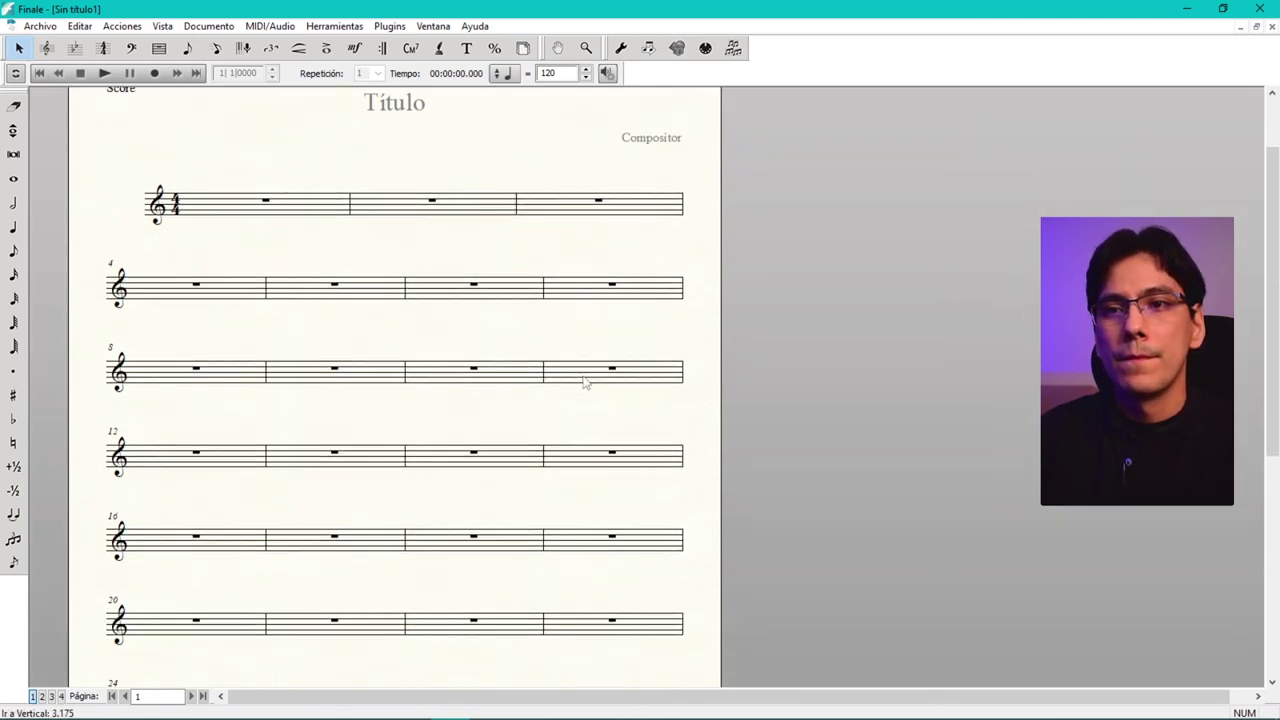
scroll(567, 376, up, 3)
scroll(567, 376, up, 1)
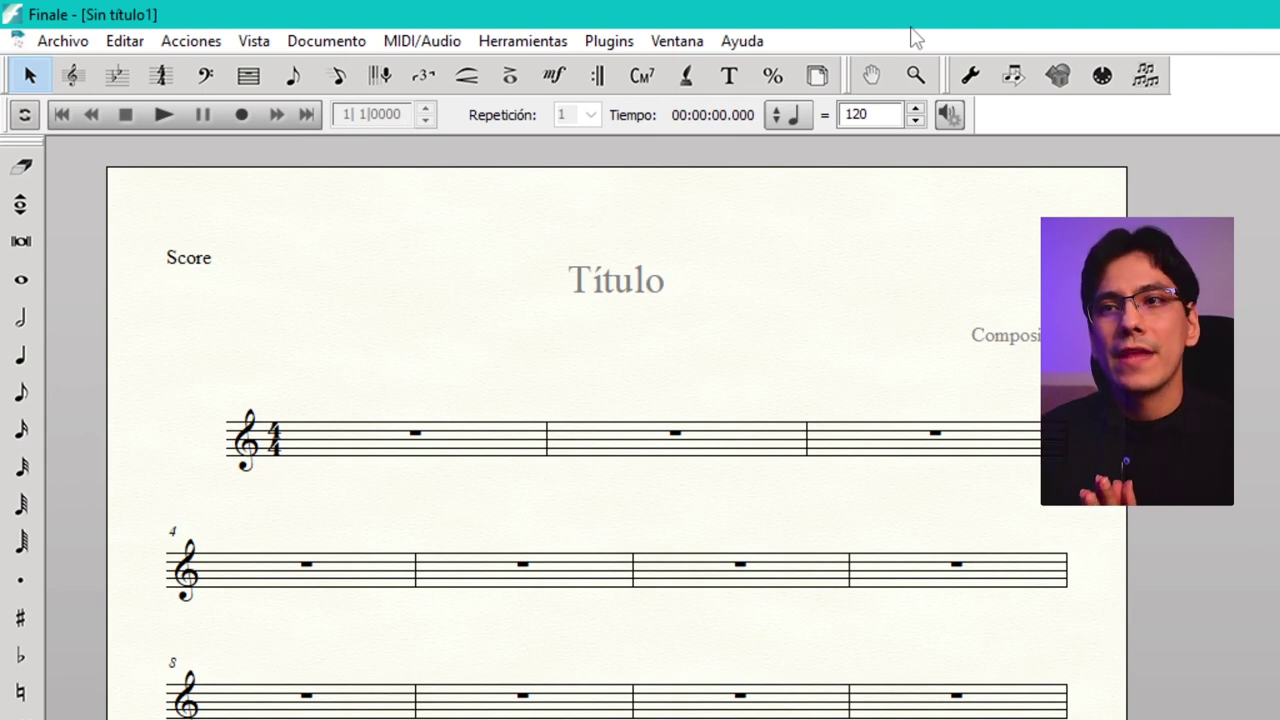
Step: Examine the available editing, MIDI/audio, tool, plug-in and view commands
click(81, 47)
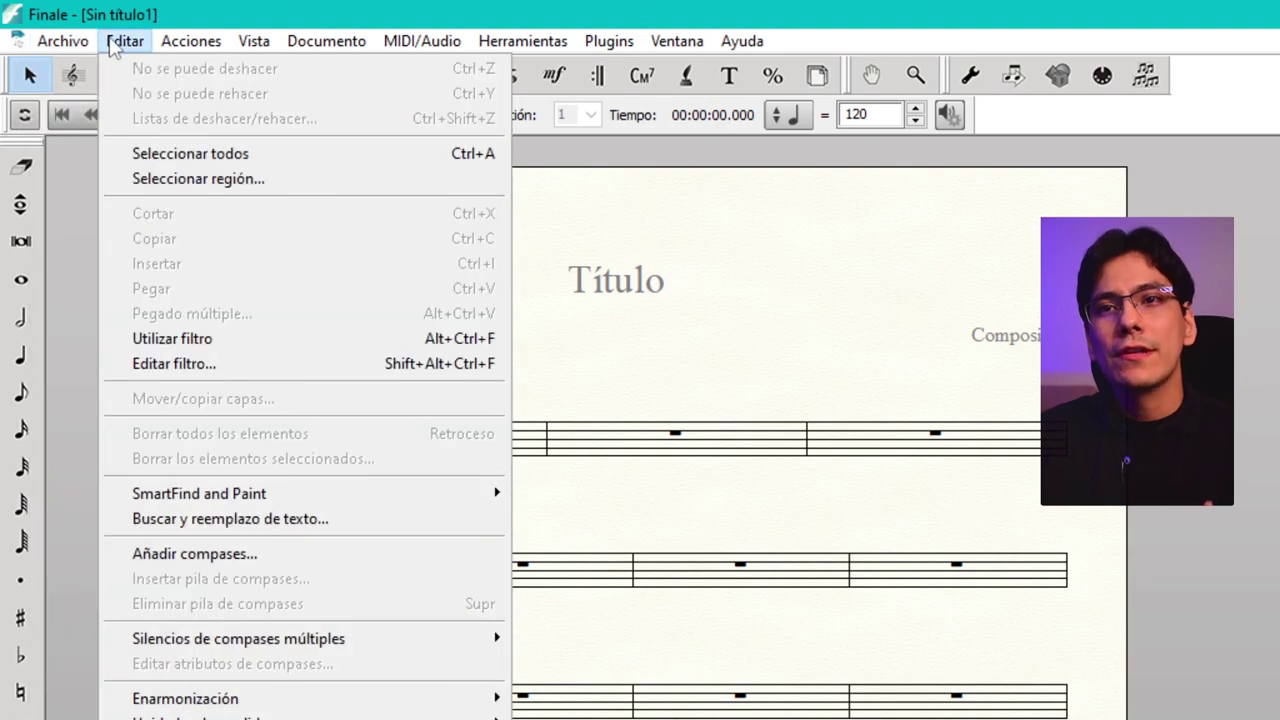
mouse_move(170, 48)
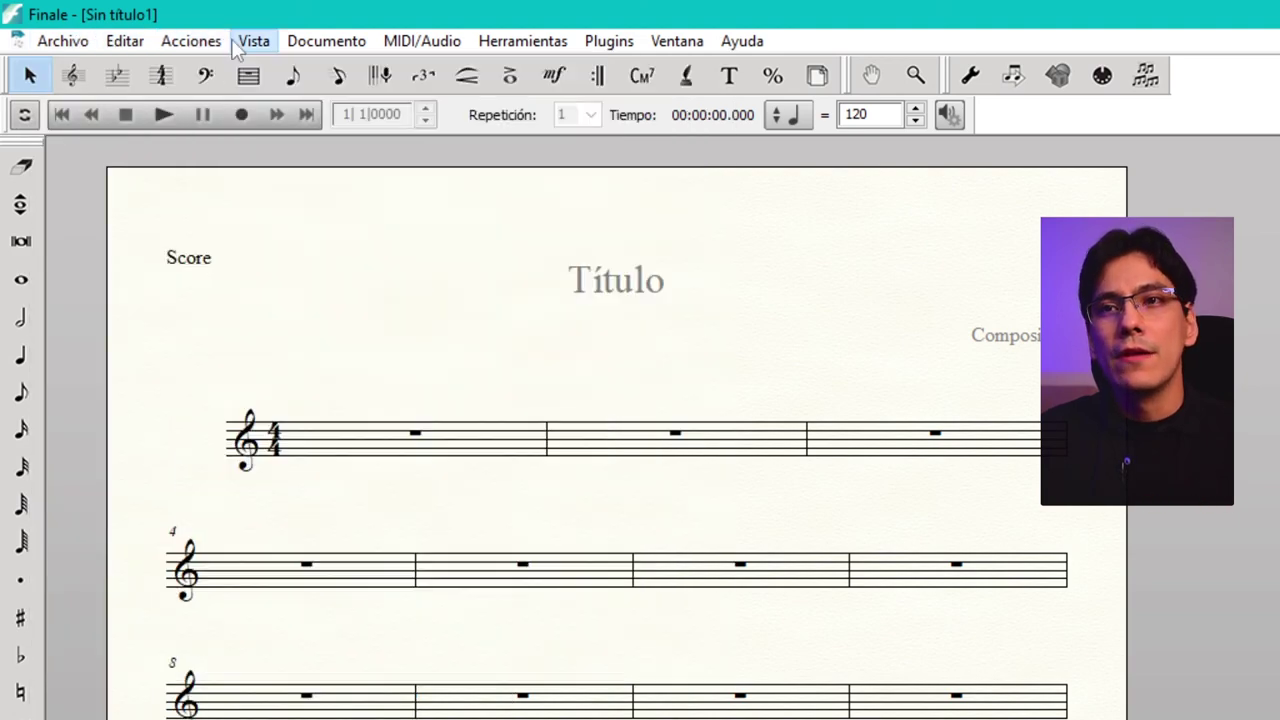
mouse_move(296, 50)
mouse_move(392, 47)
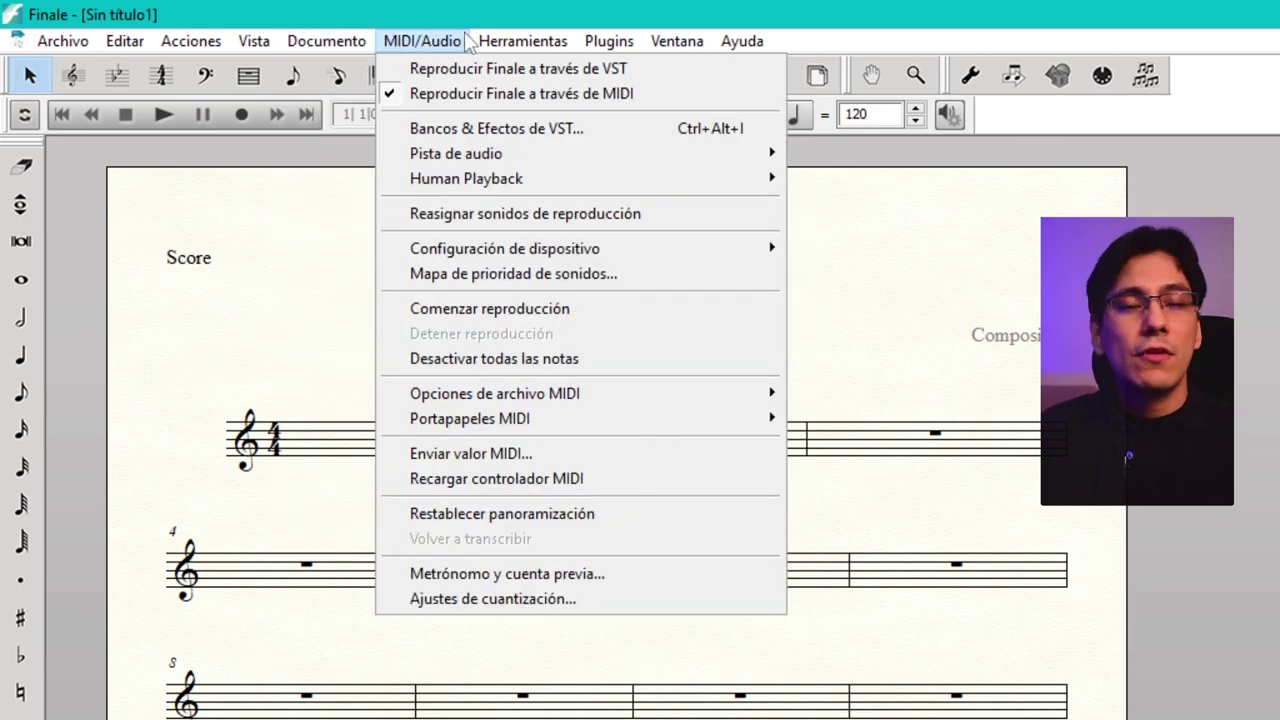
mouse_move(478, 43)
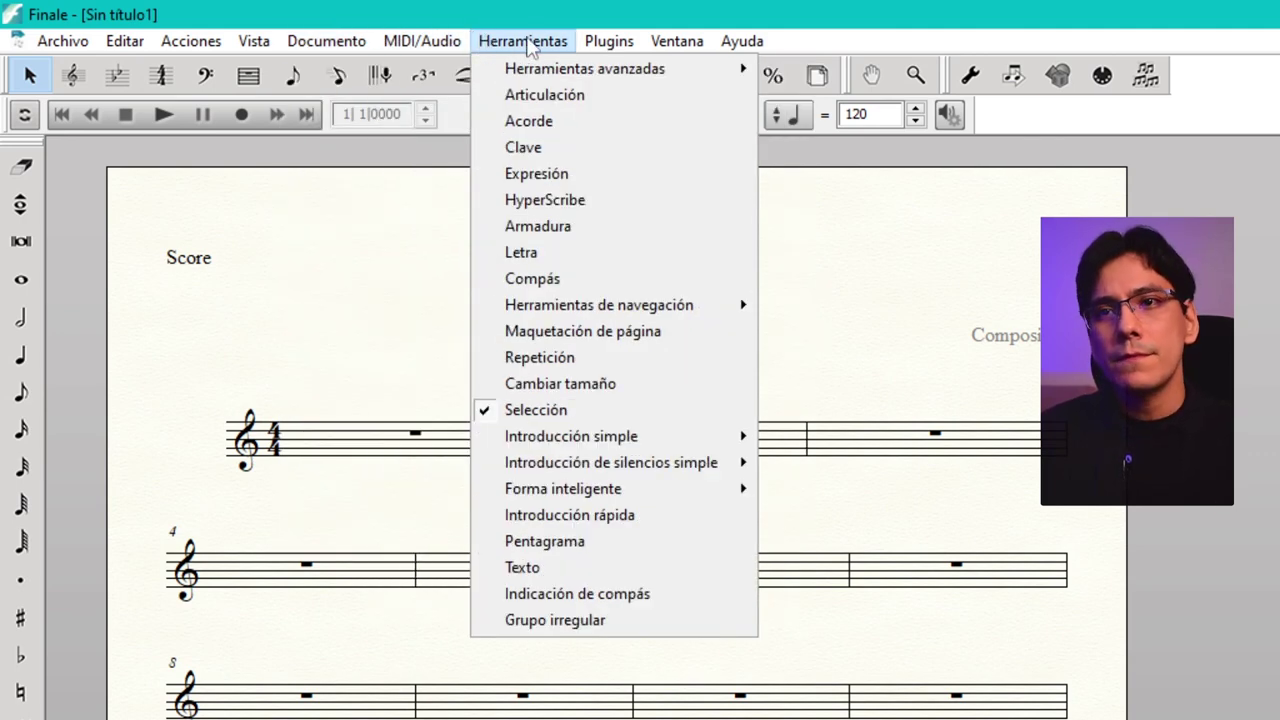
mouse_move(590, 48)
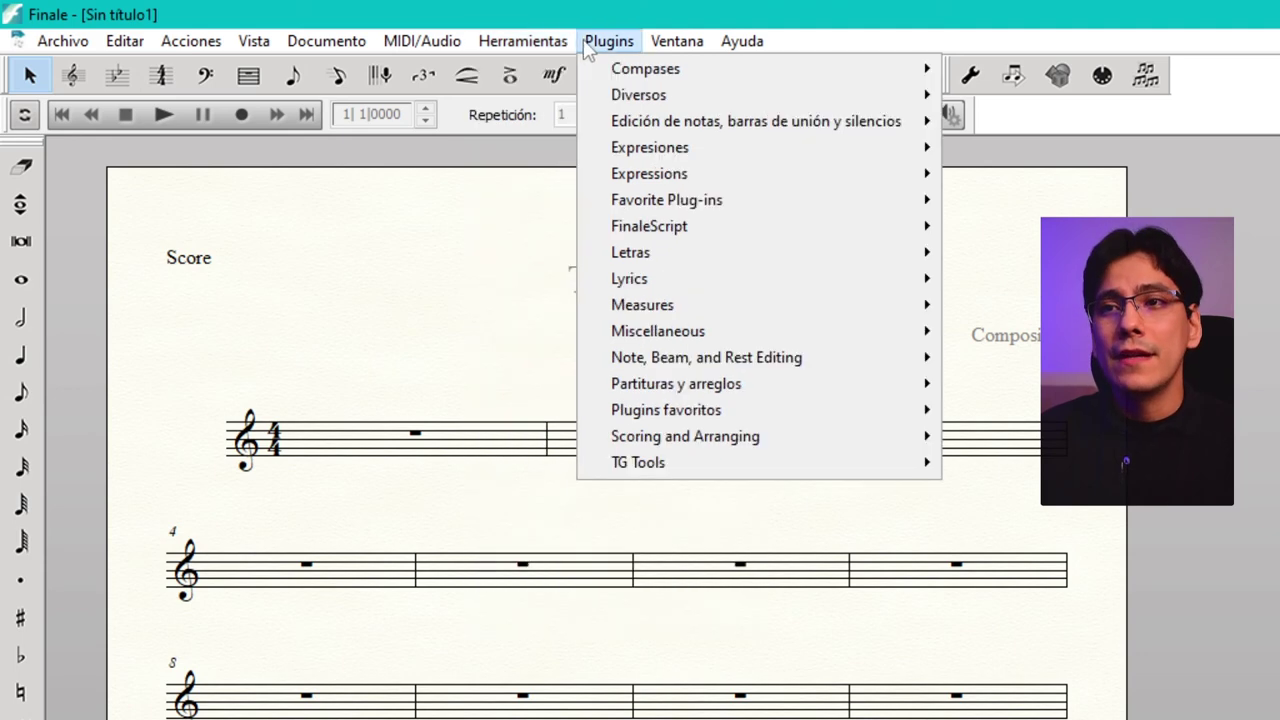
mouse_move(655, 48)
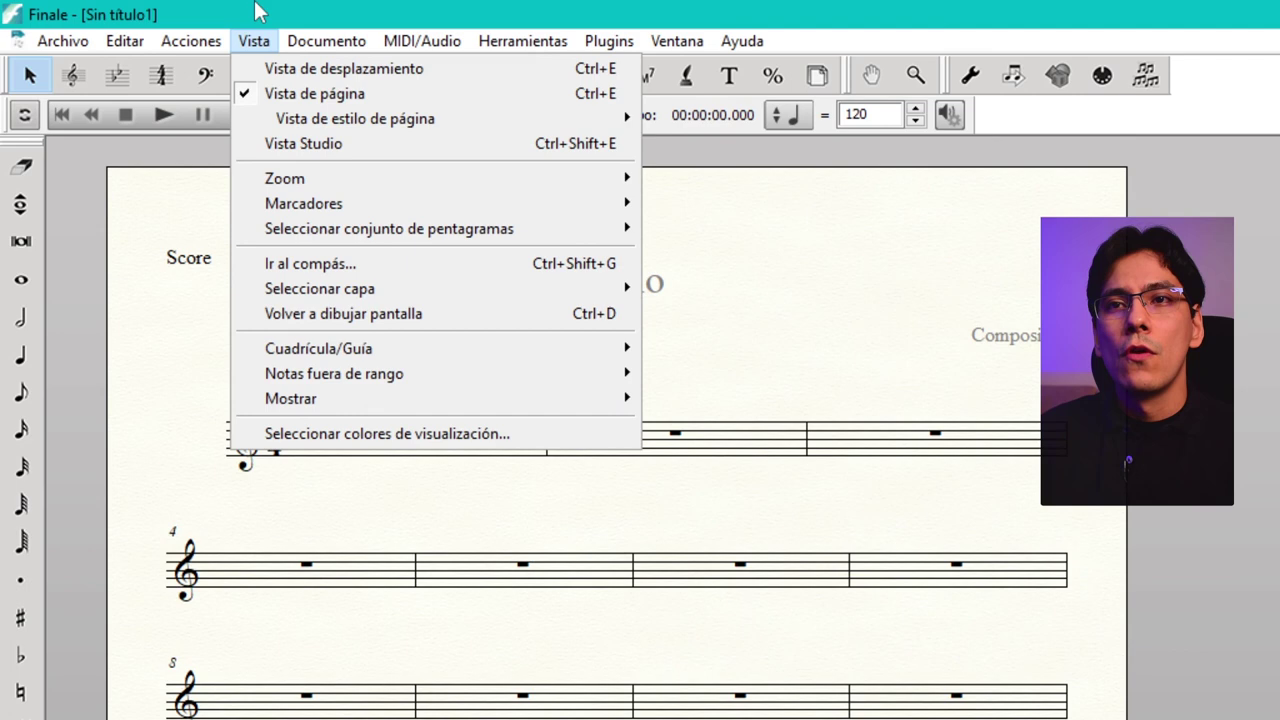
click(244, 20)
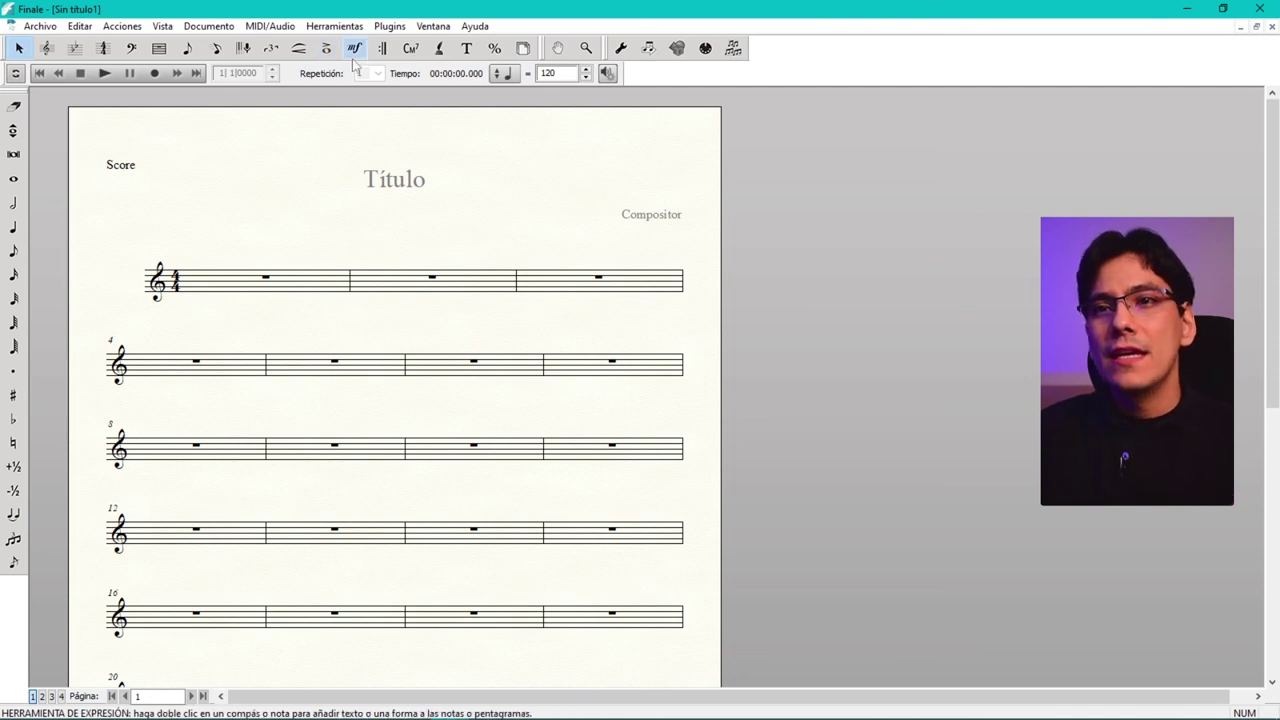
key(Escape)
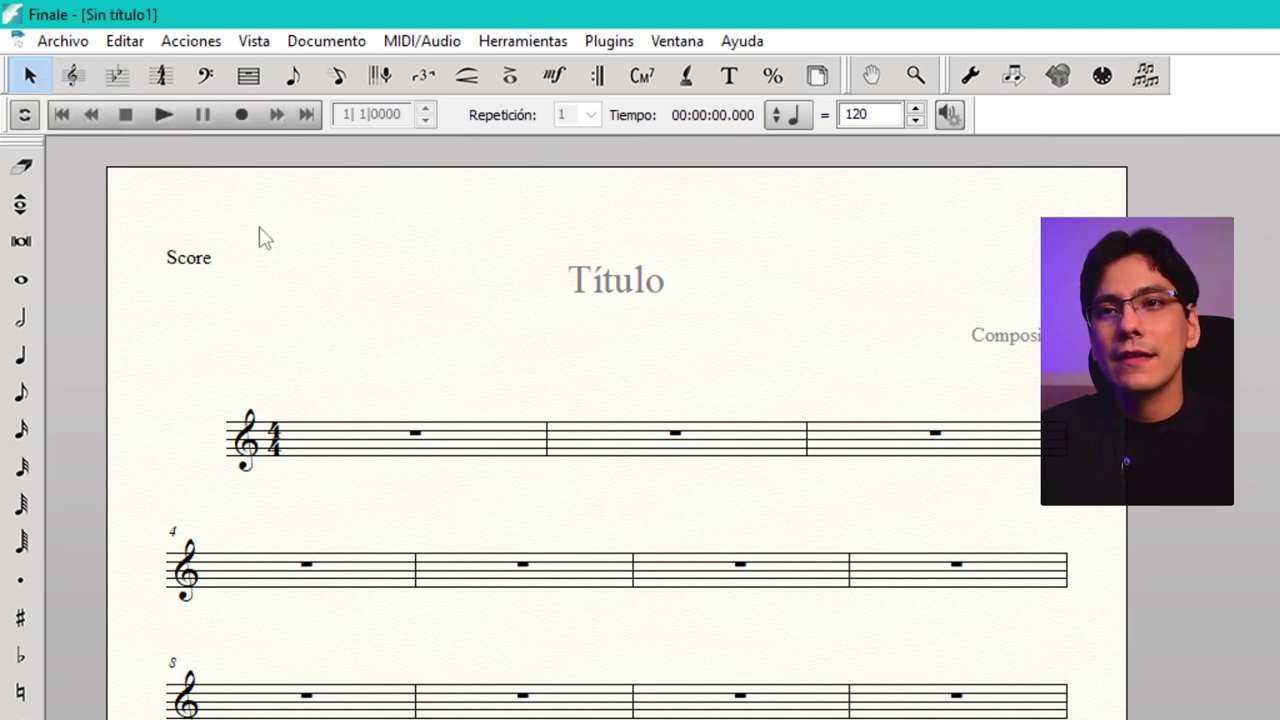
Step: Activate the Staff tool and review the staff commands it makes available
click(74, 77)
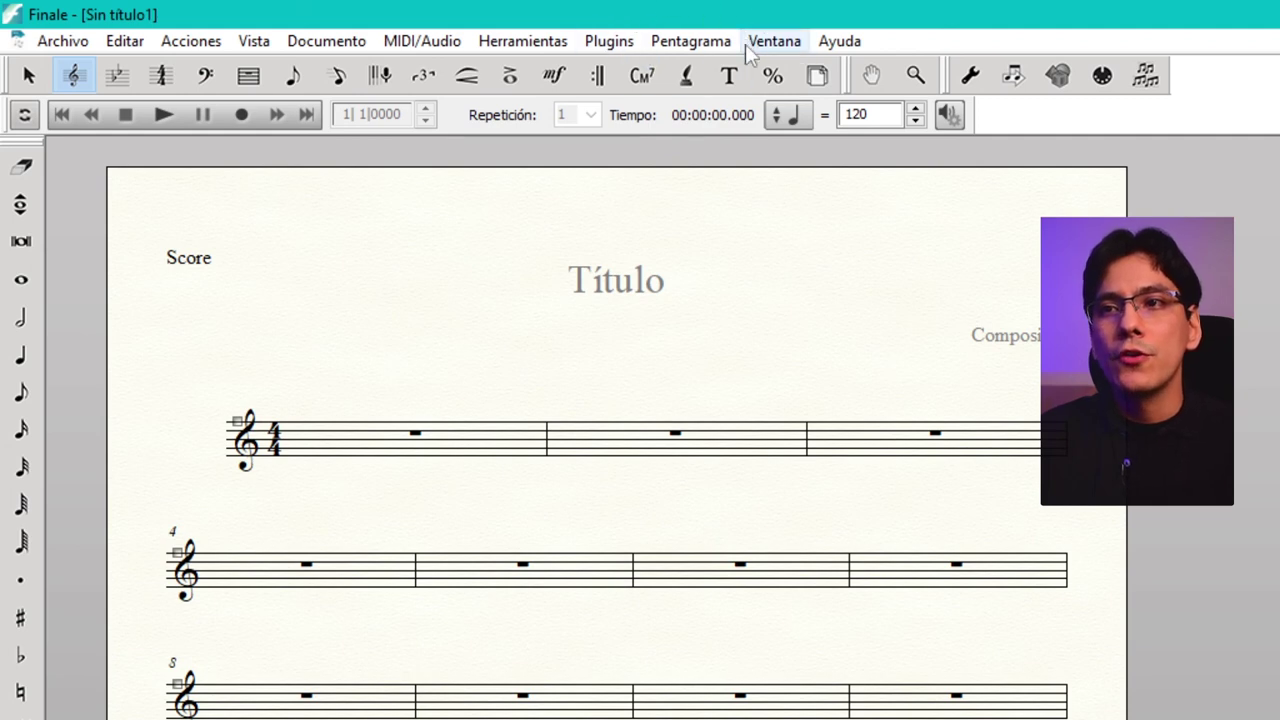
click(694, 40)
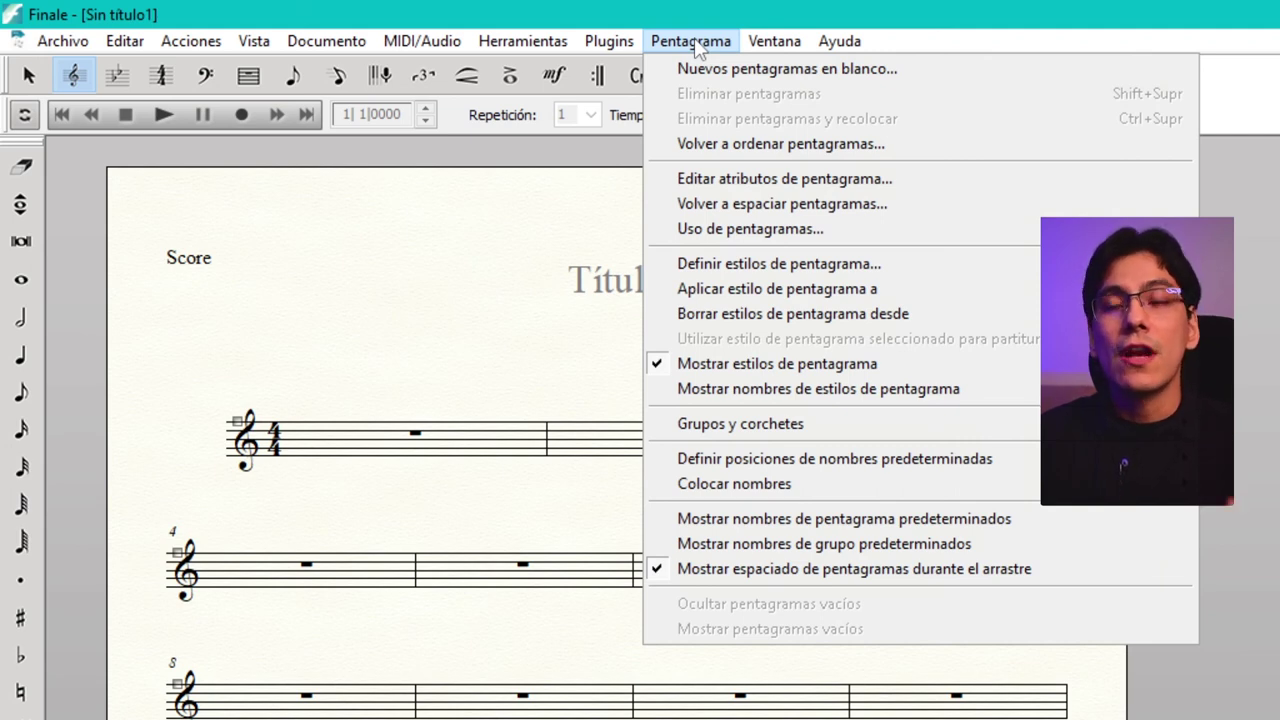
click(665, 16)
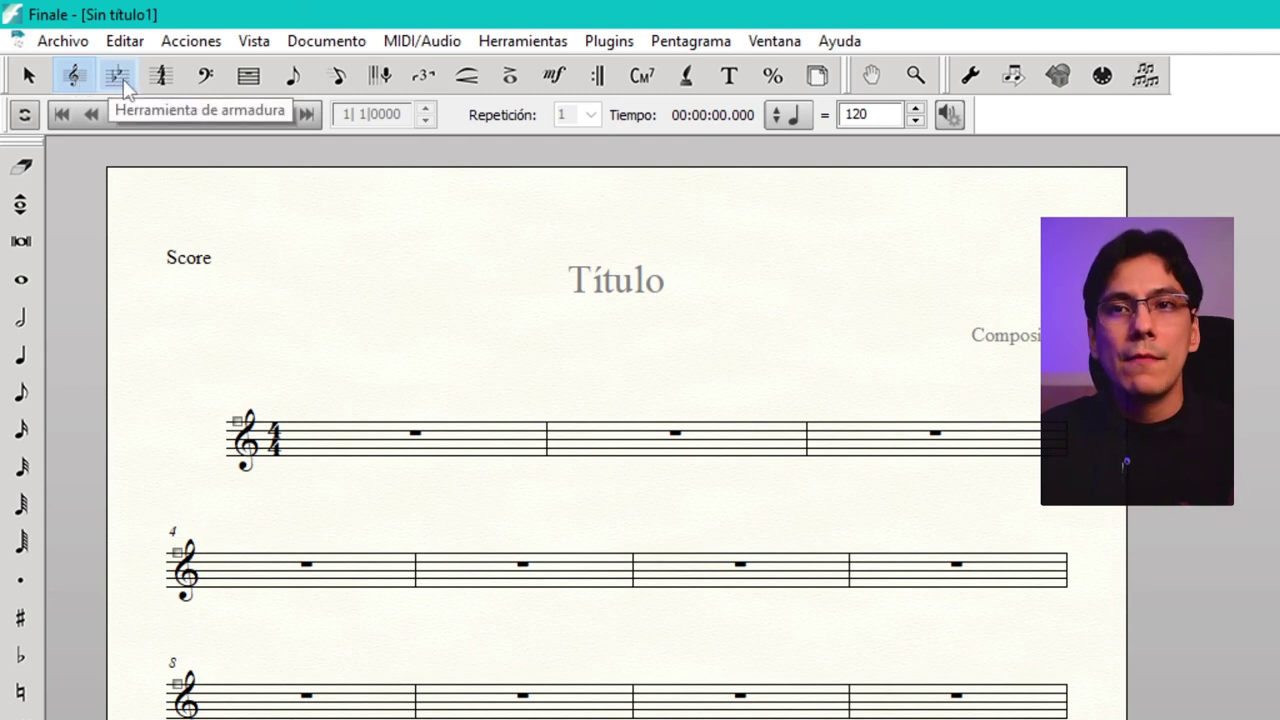
Step: Try other major keys, including La bemol mayor and Fa mayor, in the first measure's key signature settings, and discard the change
click(123, 80)
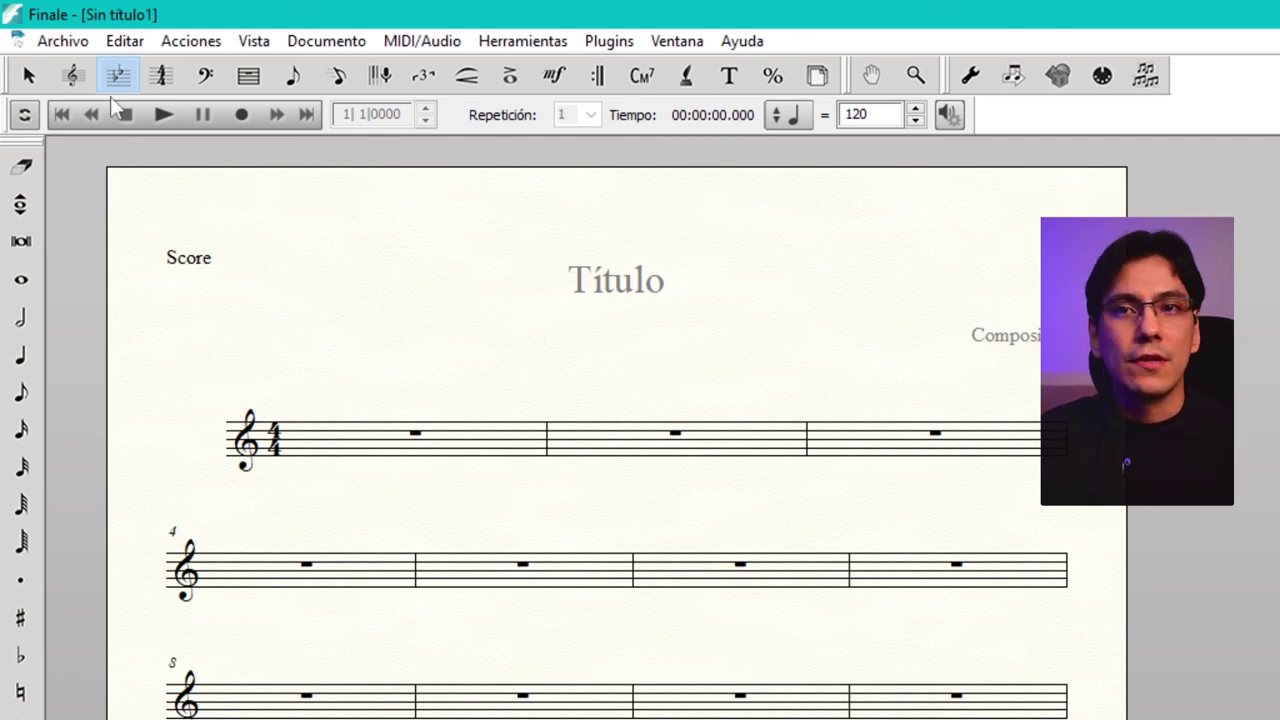
right_click(332, 440)
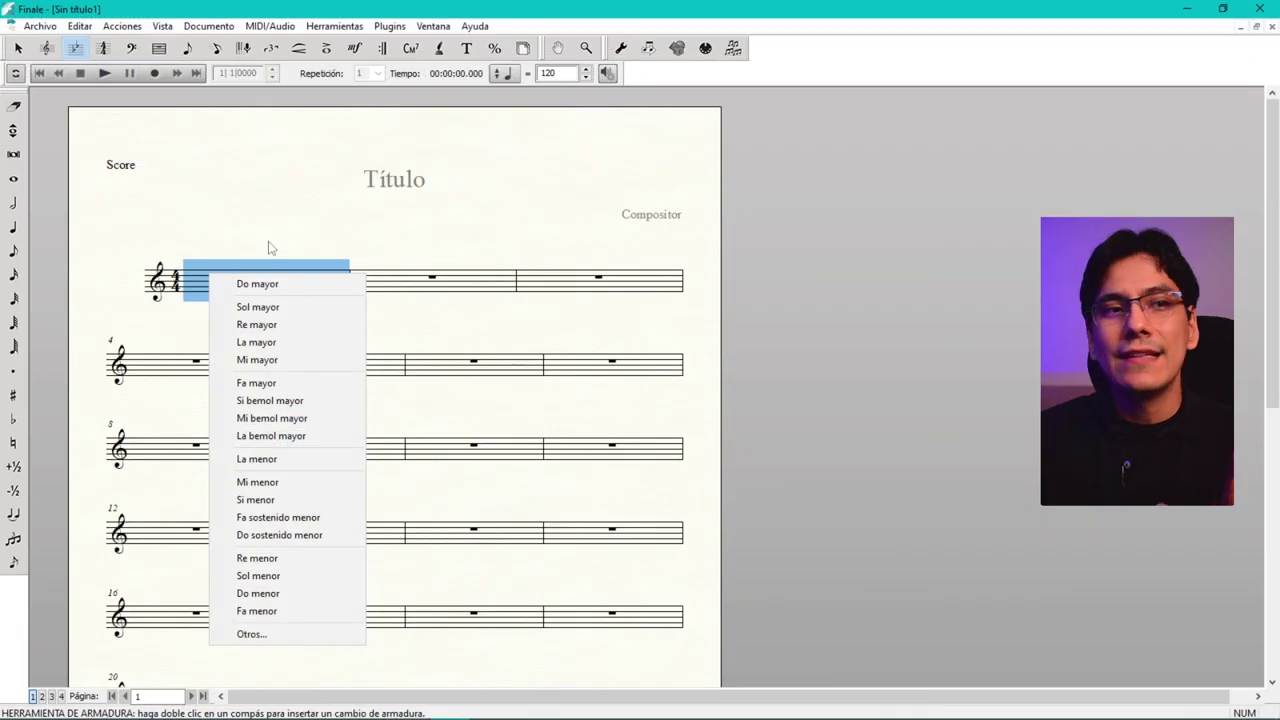
click(249, 634)
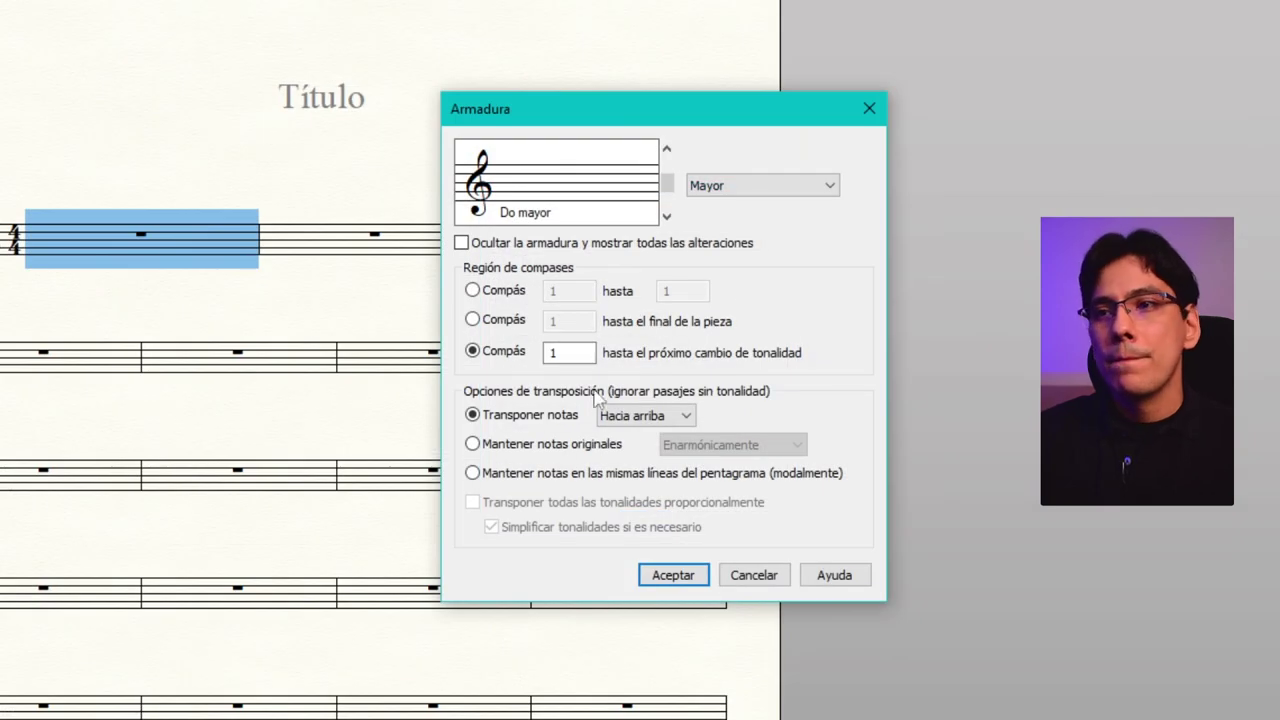
click(666, 216)
click(666, 216)
click(666, 216)
click(666, 216)
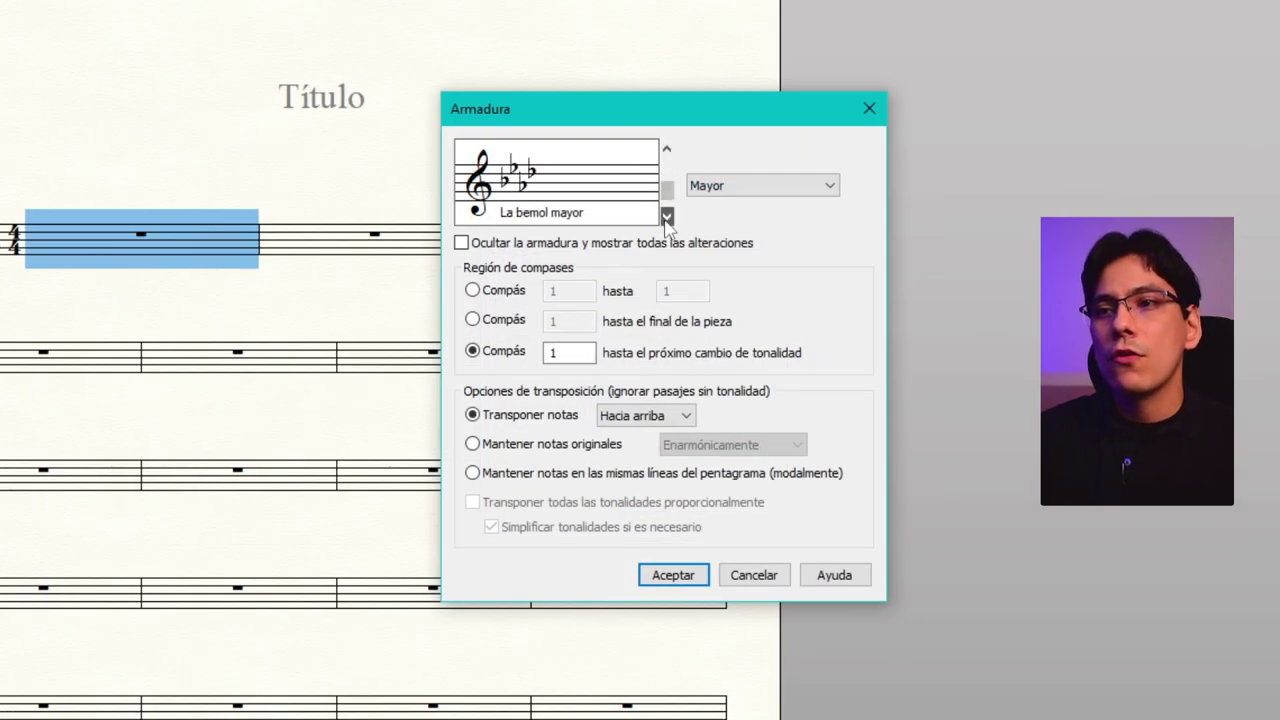
click(666, 148)
click(666, 148)
click(666, 148)
click(666, 148)
click(666, 216)
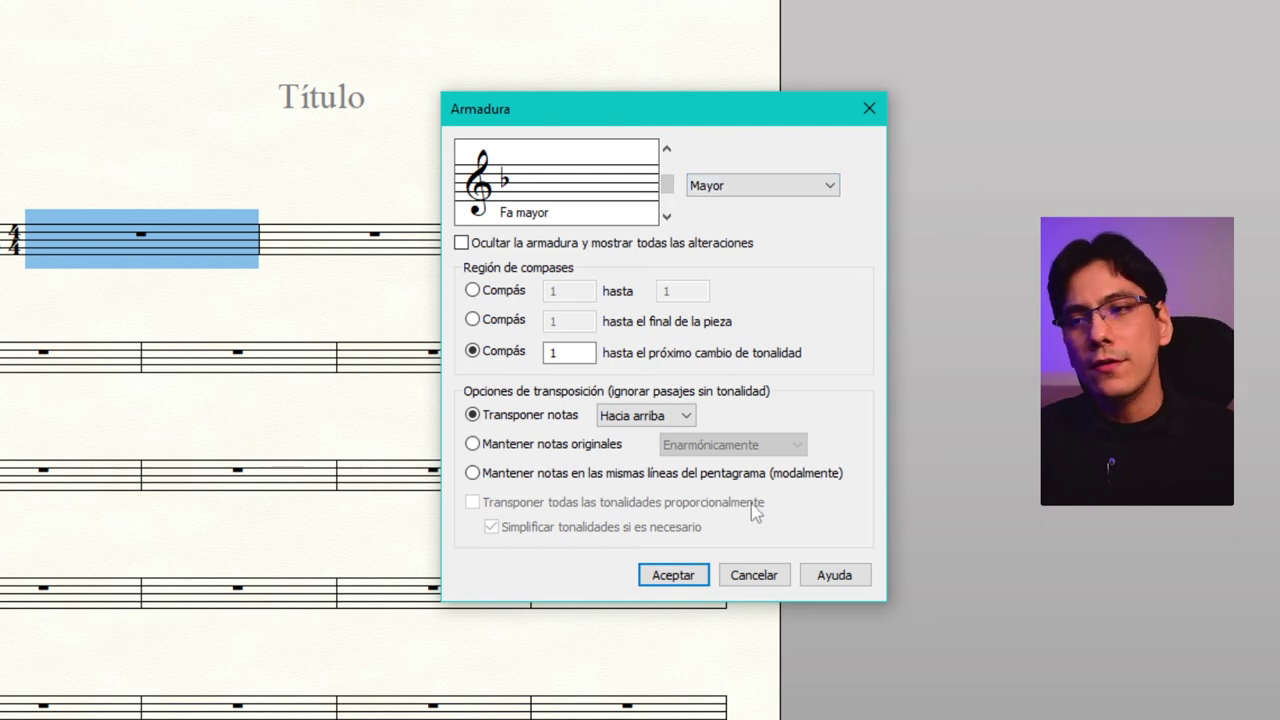
click(756, 576)
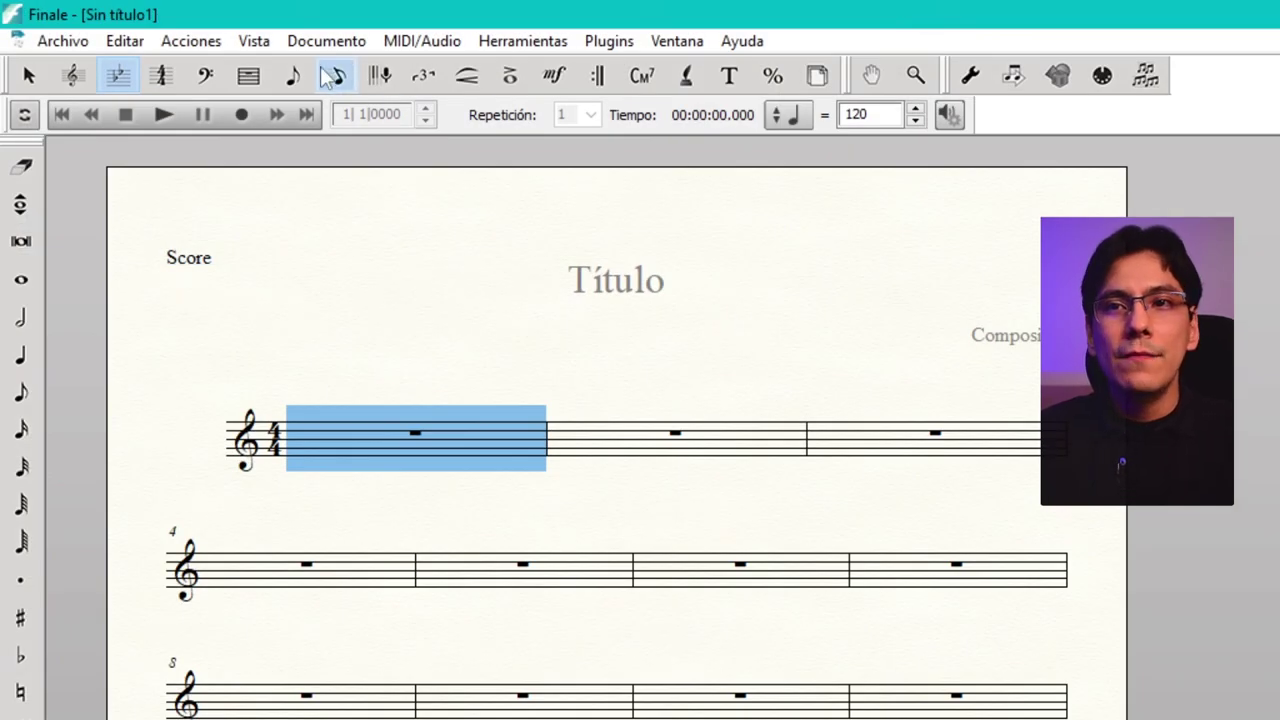
Step: View the first measure's time signature settings with the Time Signature tool and close them without applying anything
click(163, 80)
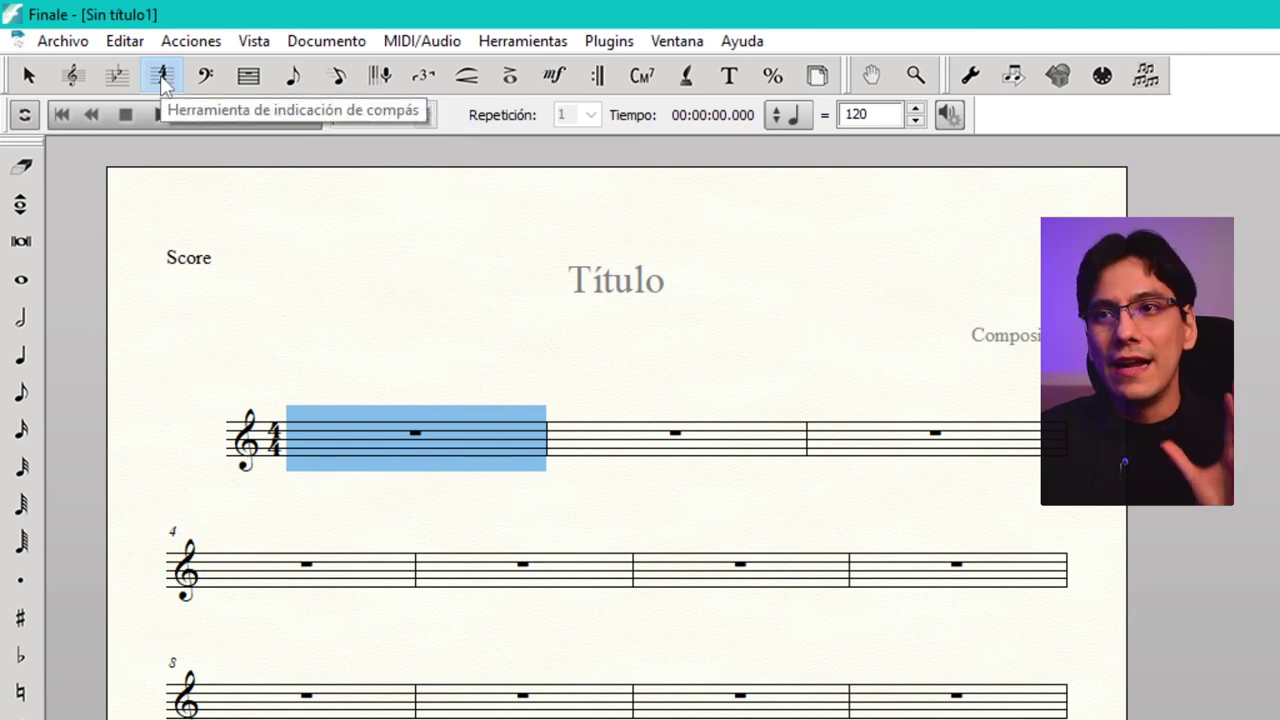
right_click(330, 440)
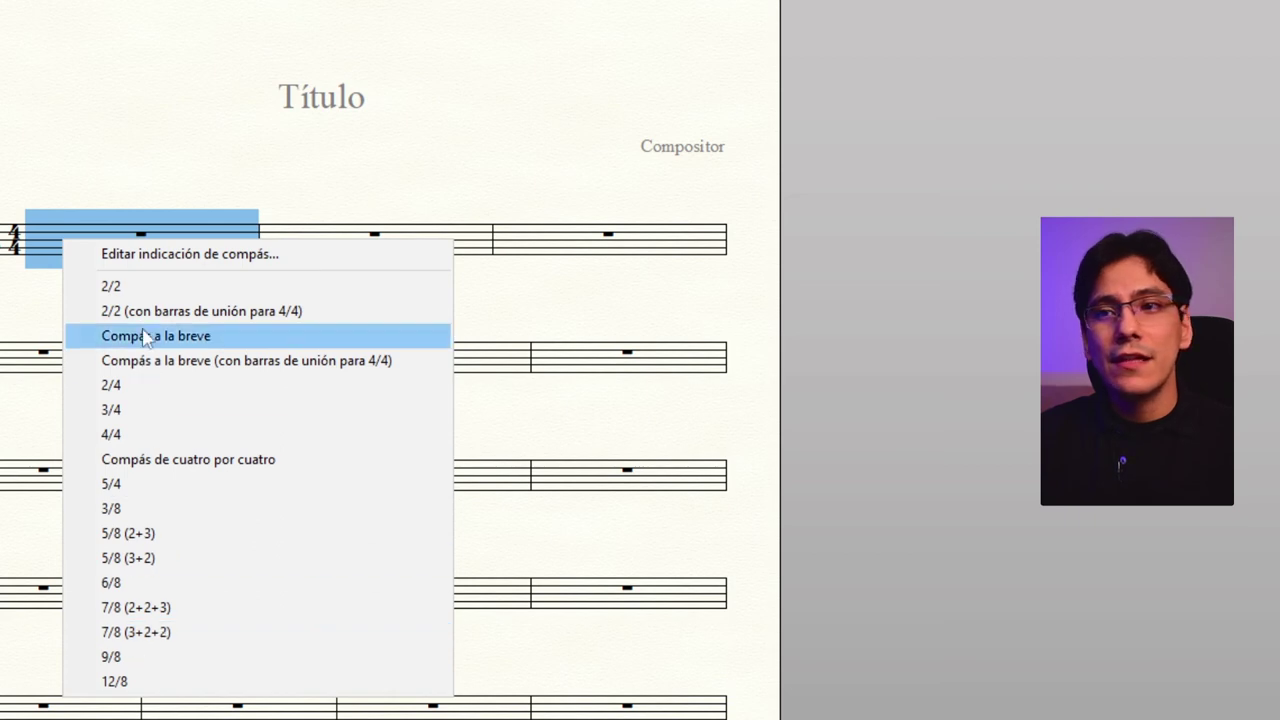
click(180, 258)
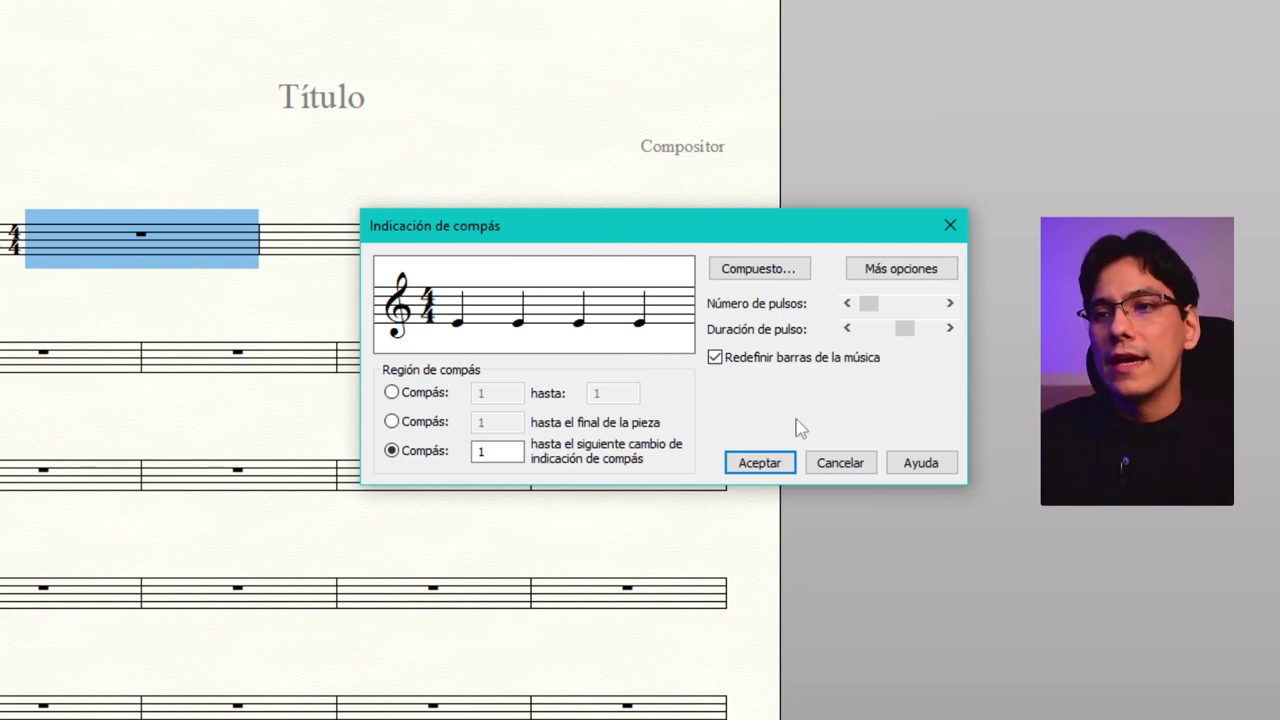
click(833, 462)
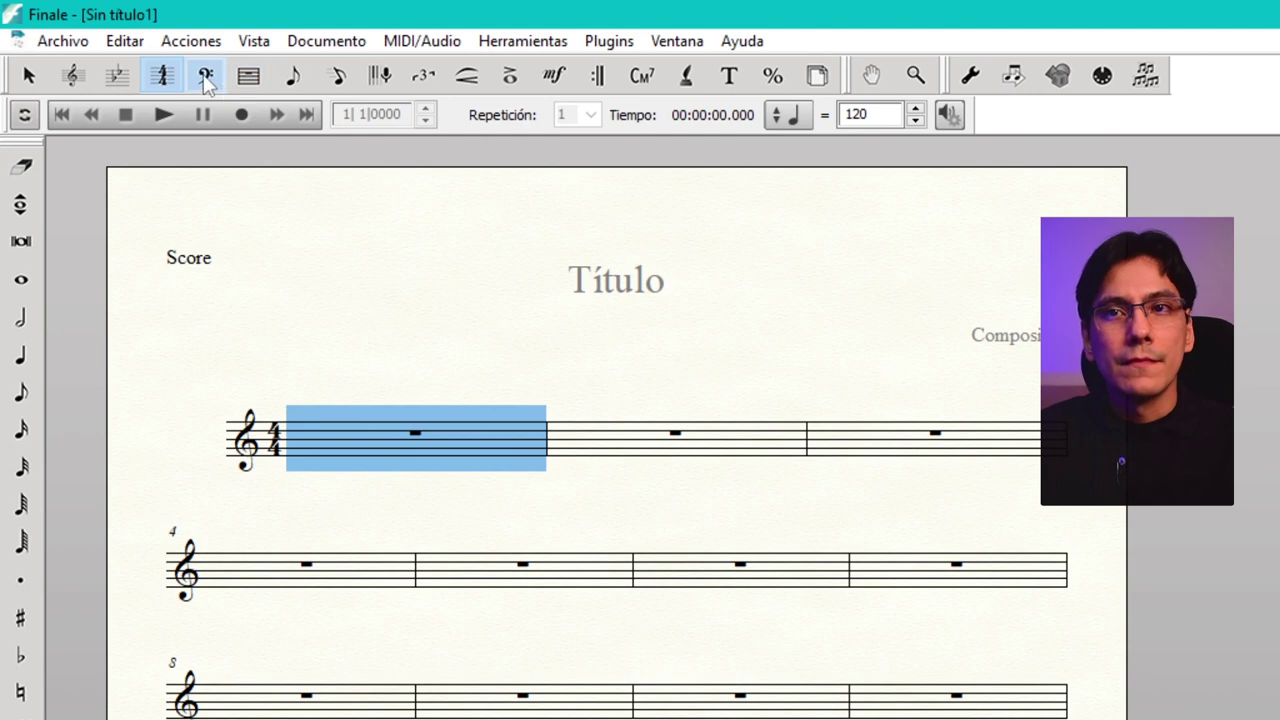
Step: View the clef selection for the first measure with the Clef tool, and deselect the measure
click(205, 76)
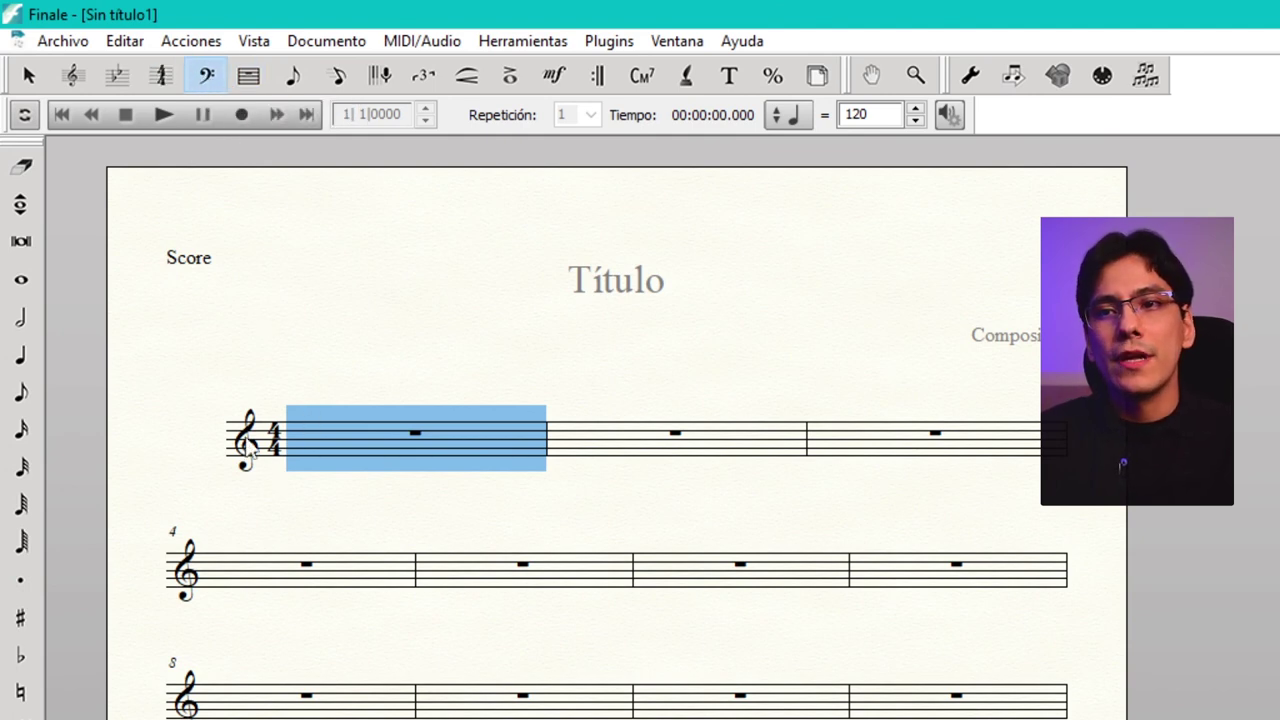
right_click(326, 434)
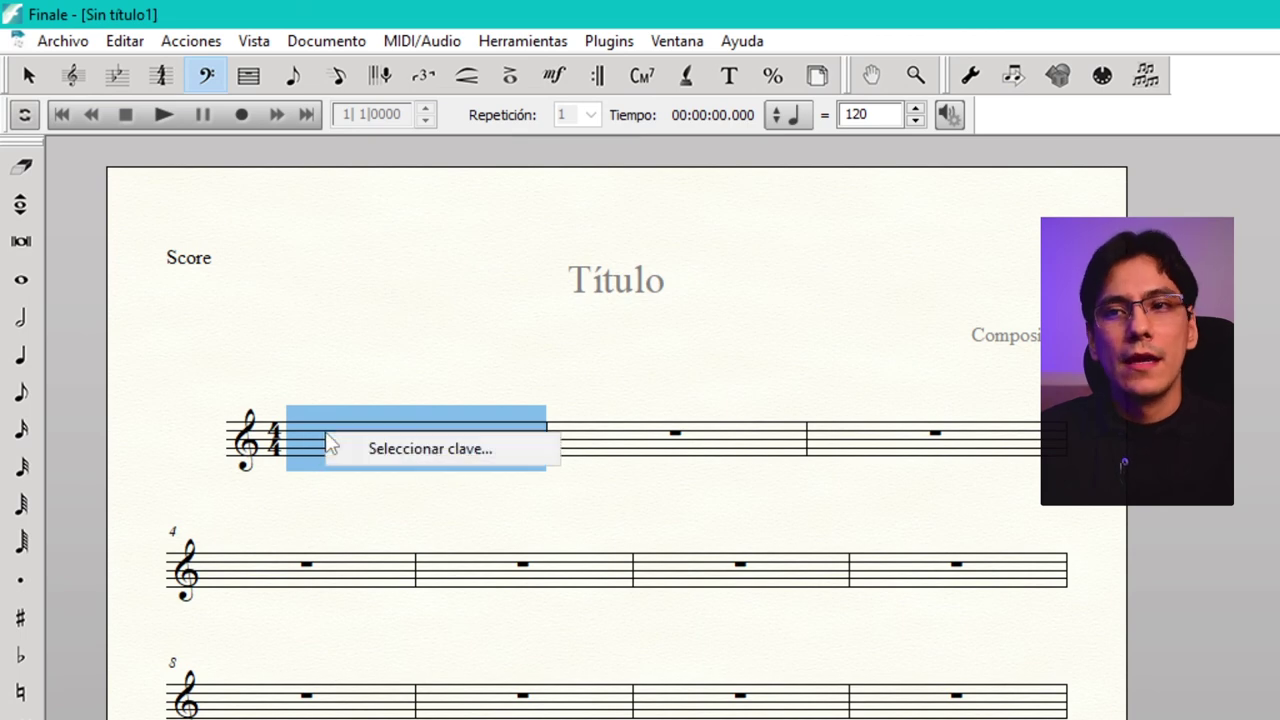
click(388, 452)
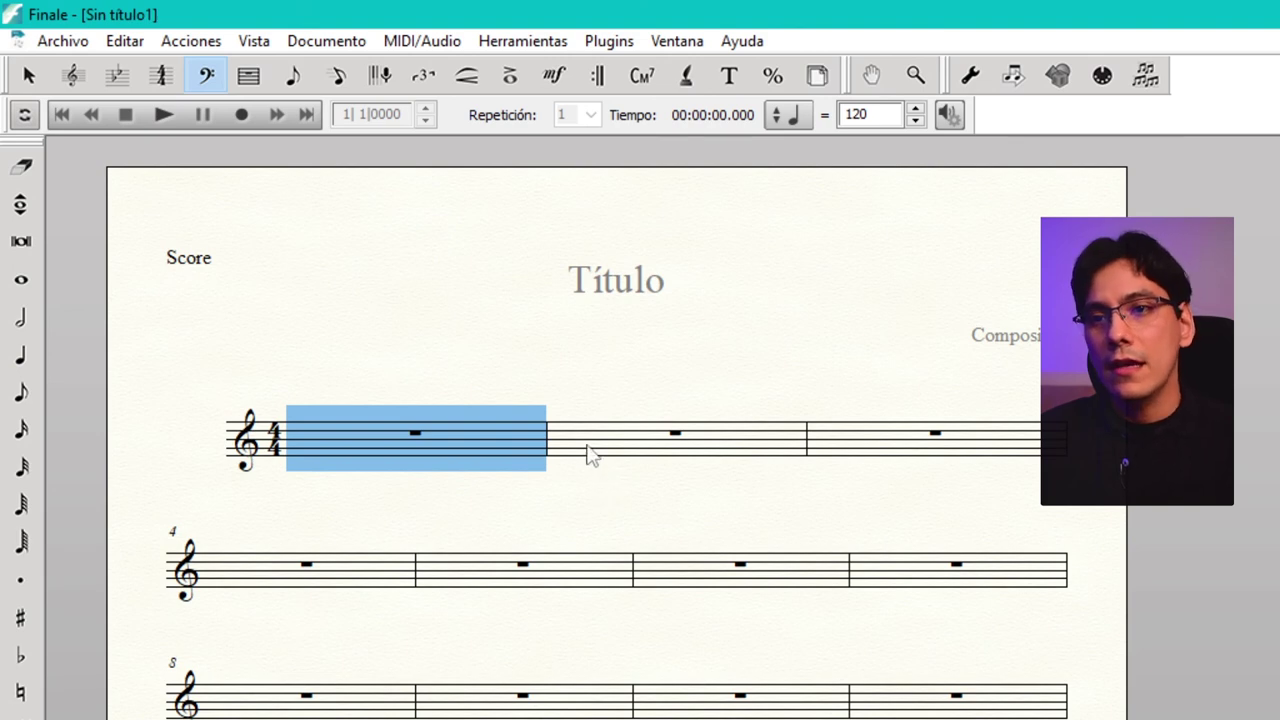
click(447, 480)
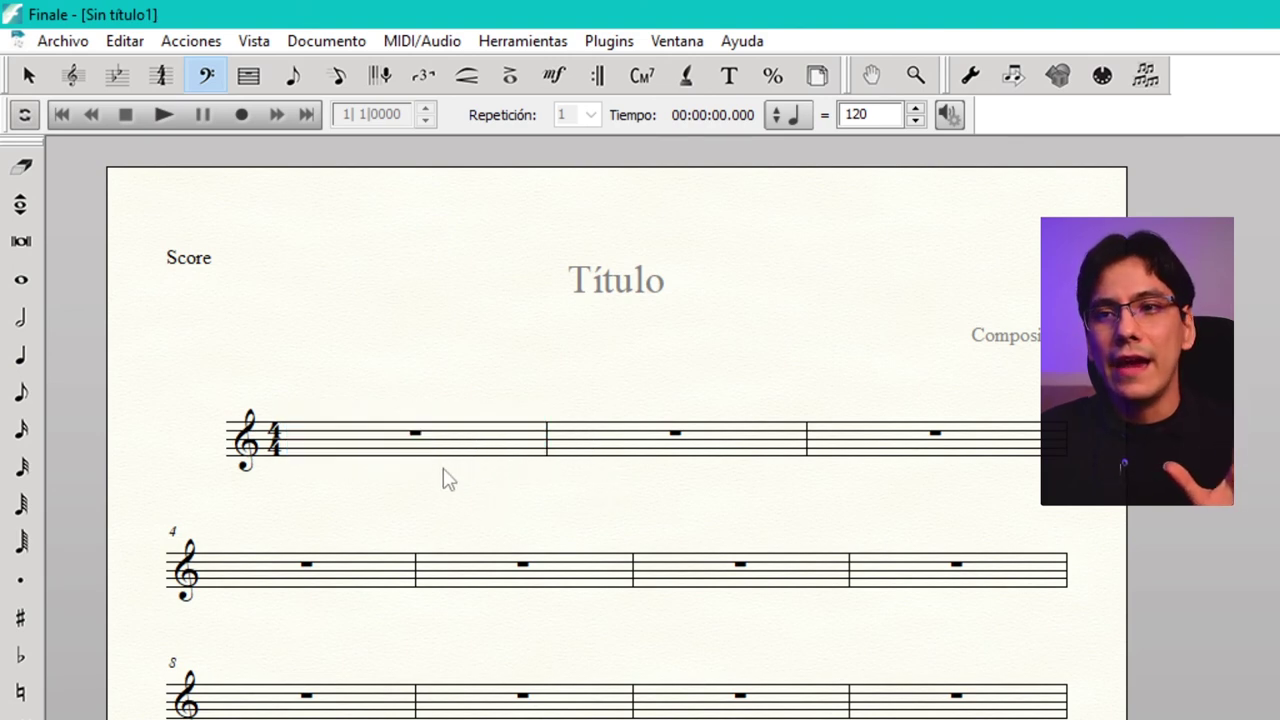
Step: Activate the Measure tool and review its measure-numbering and spacing commands
click(254, 86)
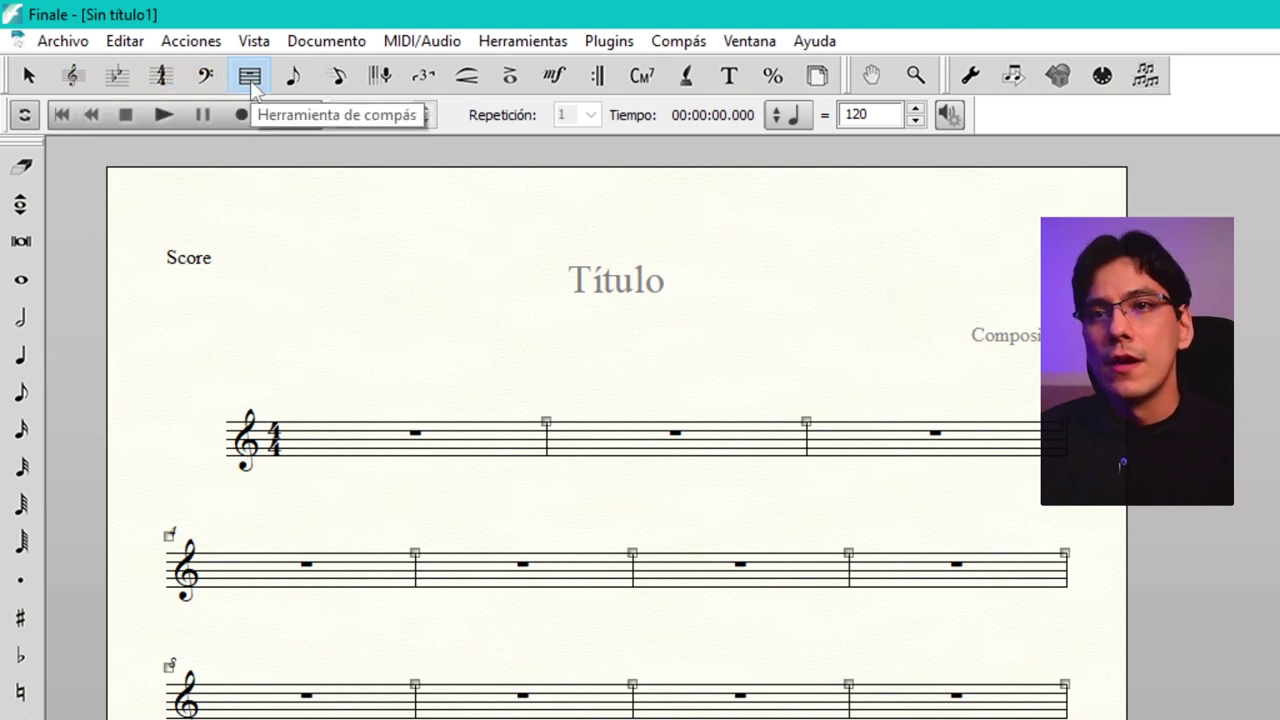
click(680, 42)
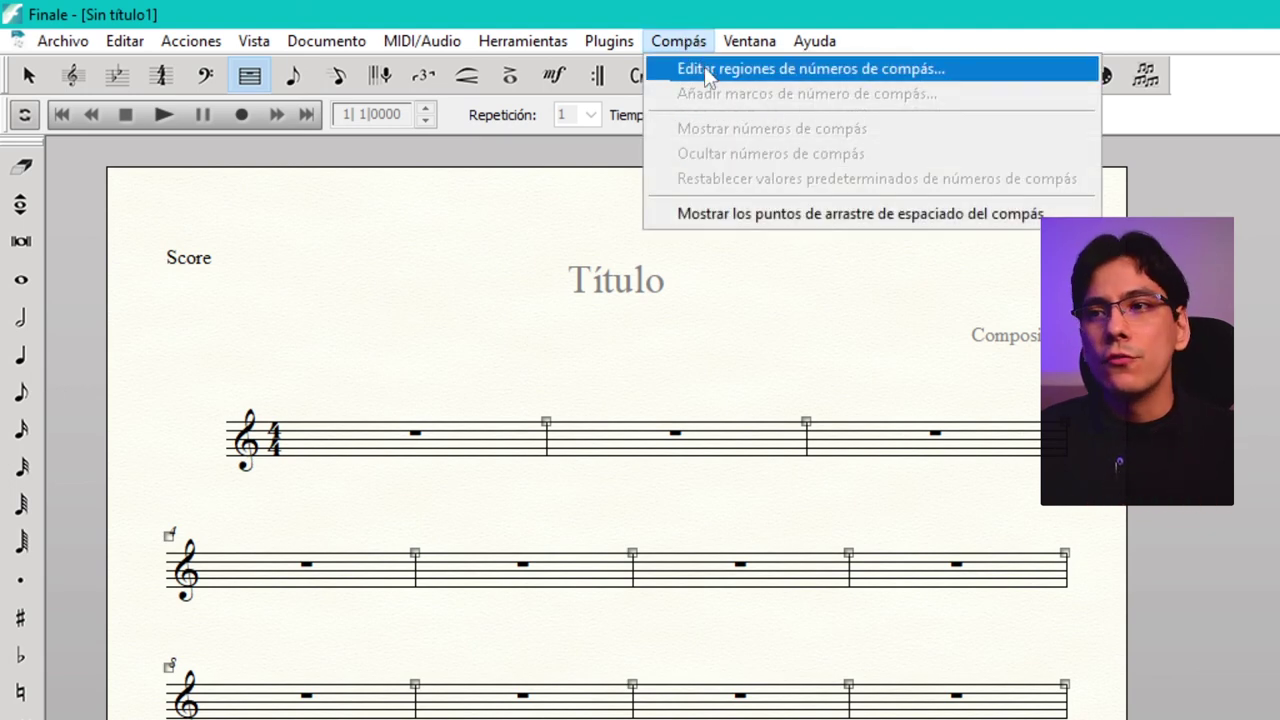
click(605, 32)
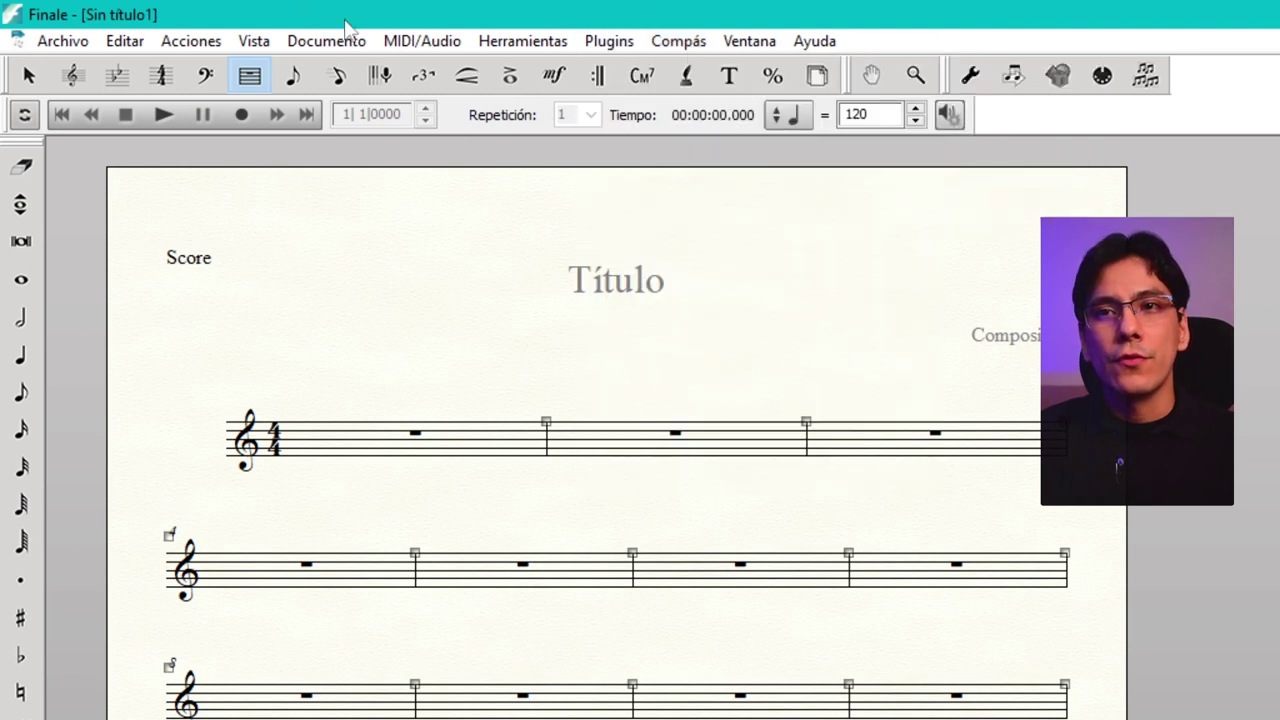
Step: Explore the Simple Entry tool, the Smart Shape tool with its slur shape, and the Articulation tool
click(293, 80)
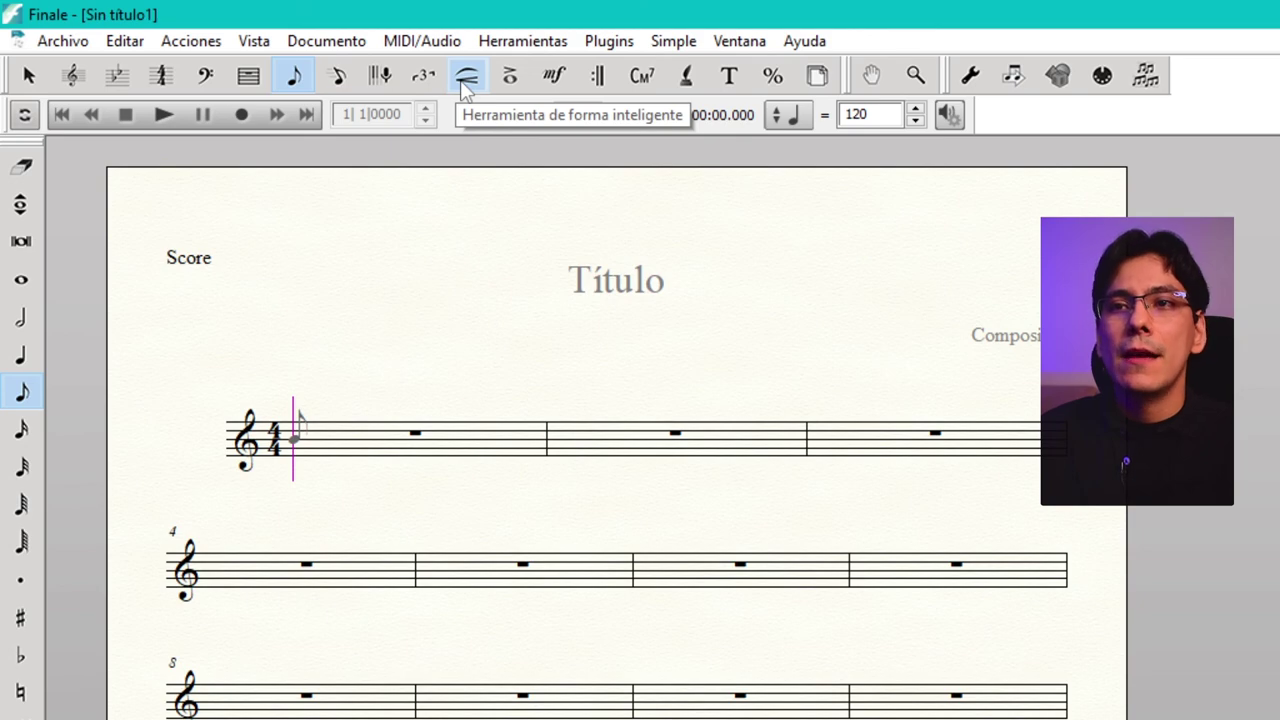
click(466, 78)
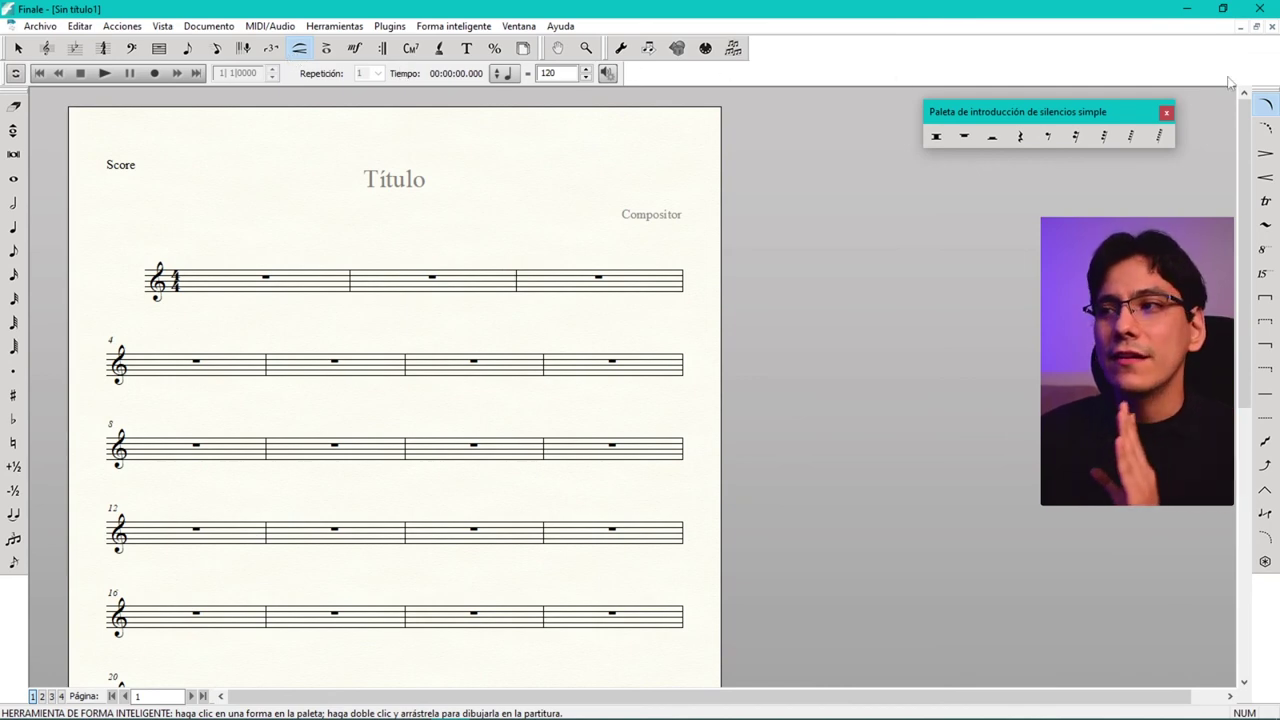
click(1265, 104)
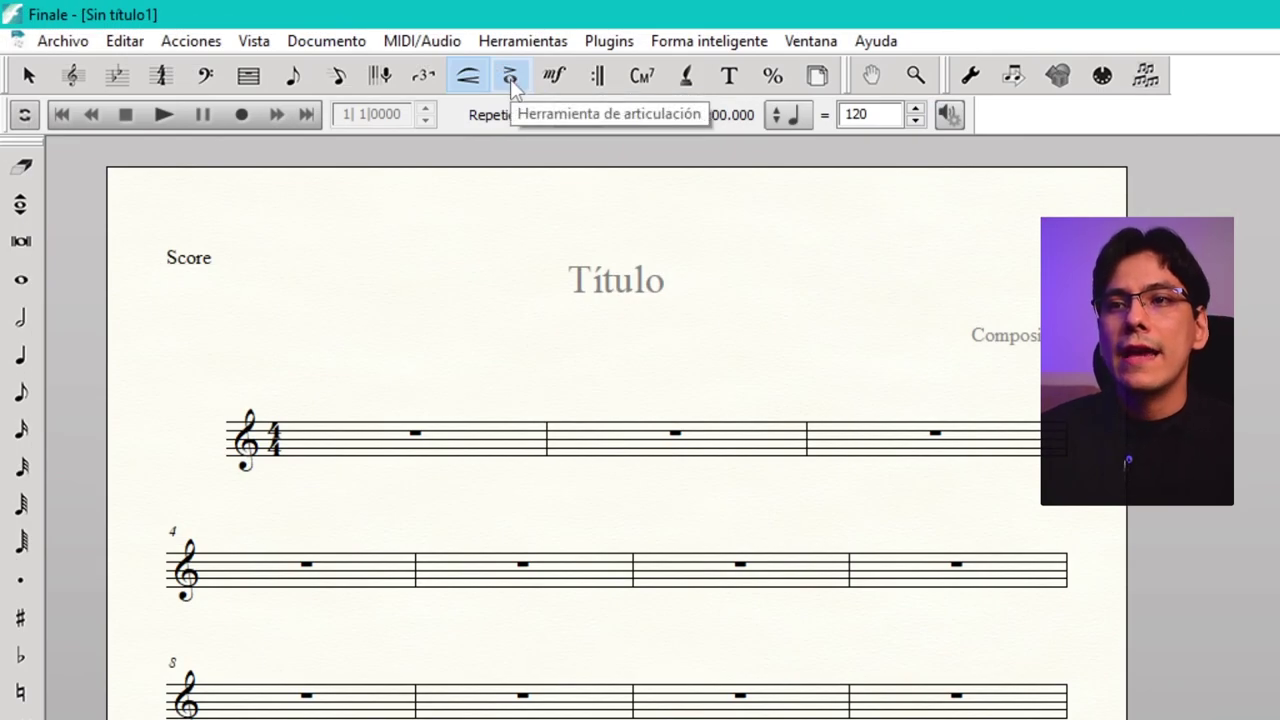
click(510, 79)
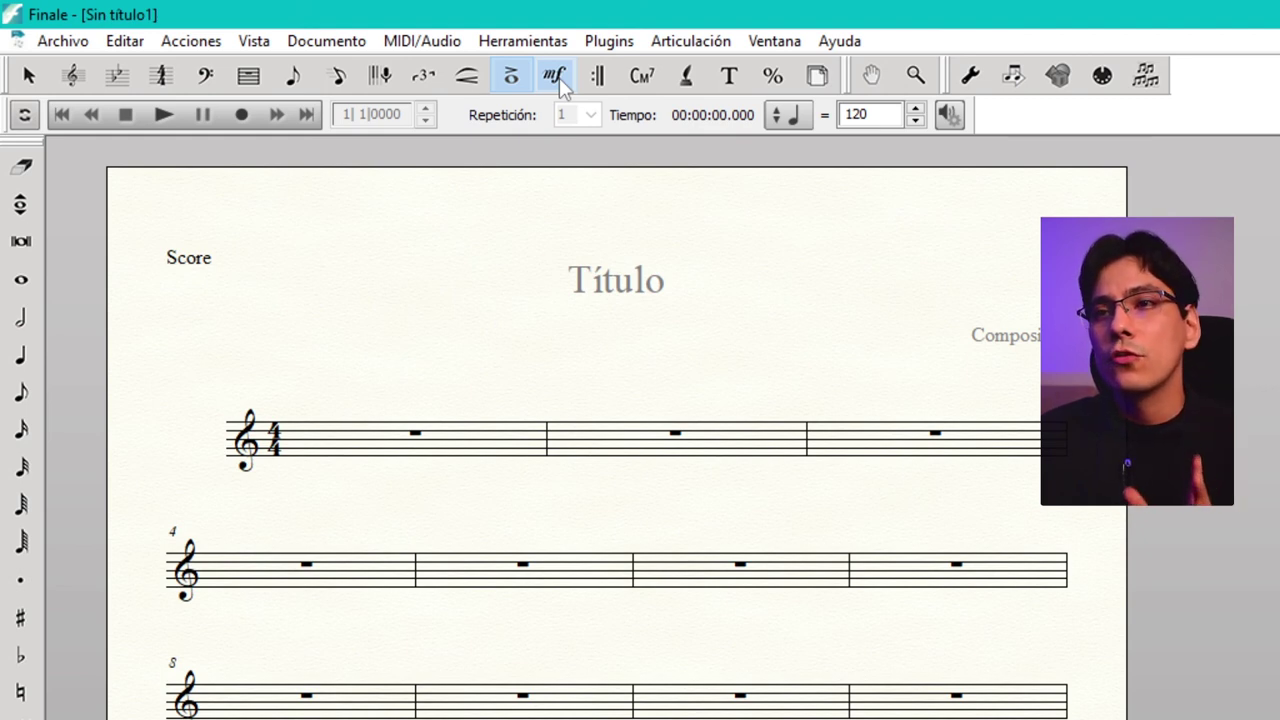
Step: Browse the dynamics, tempo alteration and tempo indication expressions for the first measure with the Expression tool, and leave the selection without assigning any
click(558, 78)
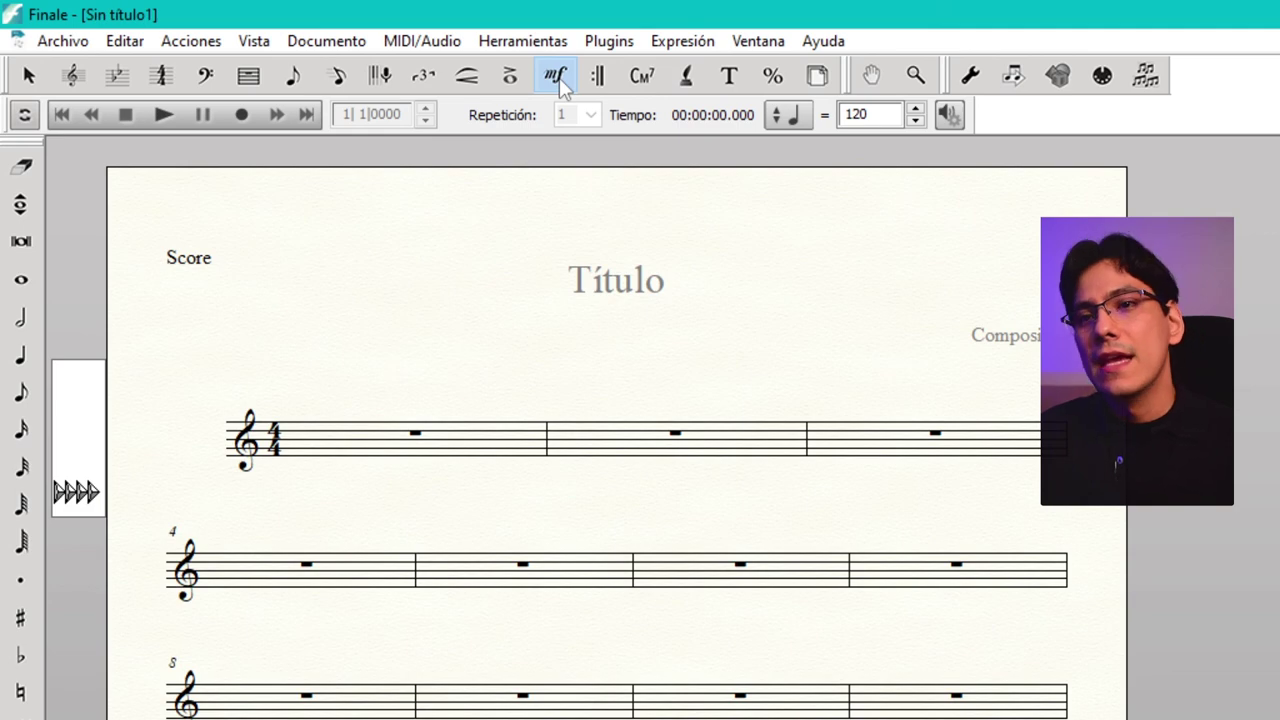
click(306, 381)
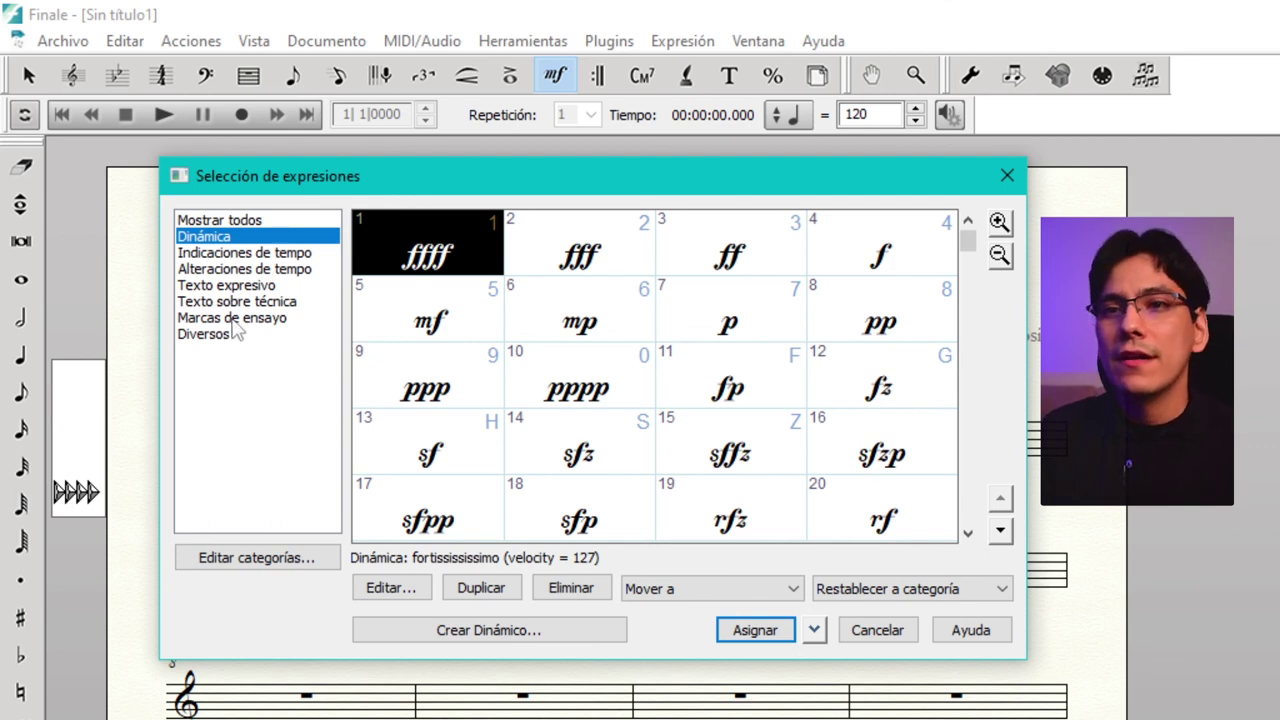
click(270, 269)
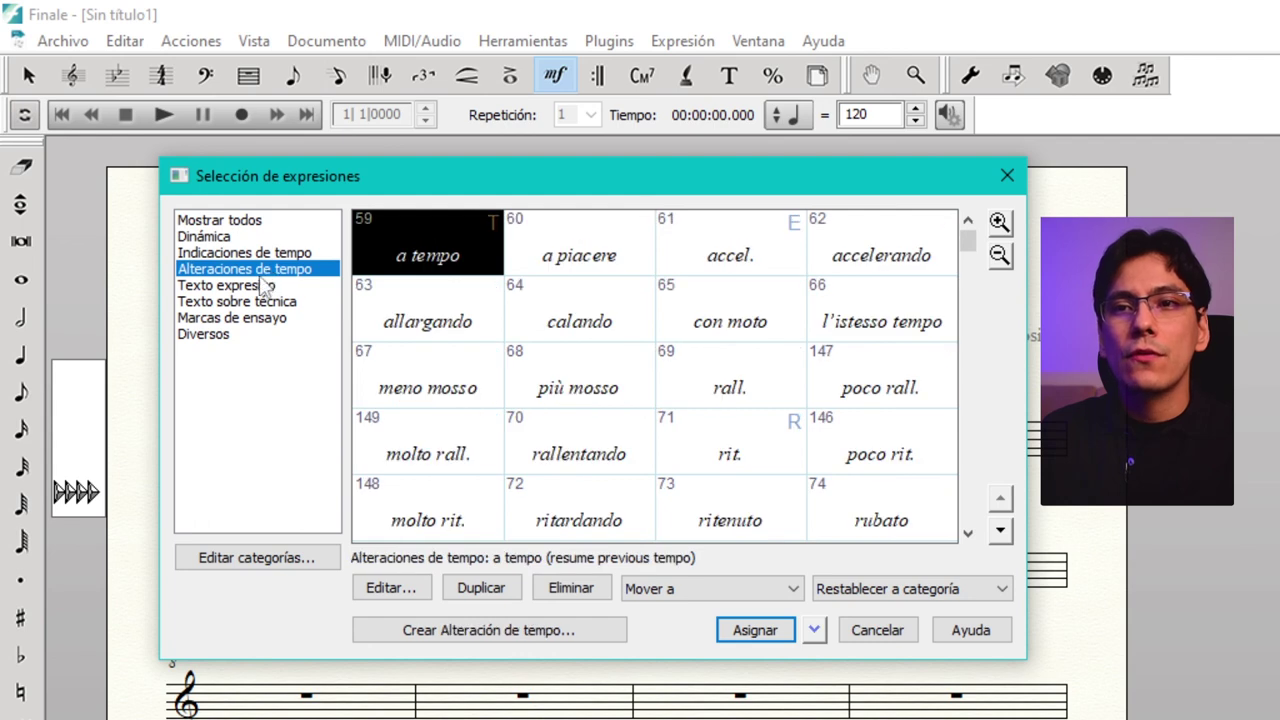
click(268, 254)
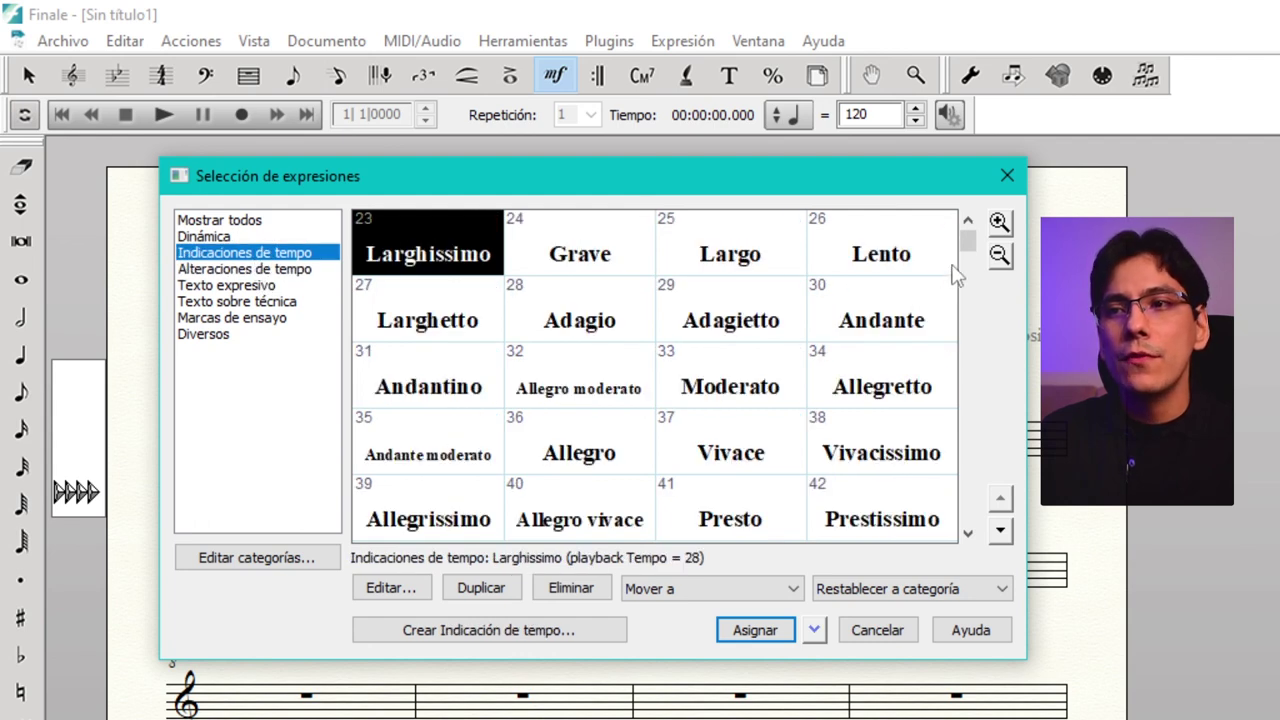
drag(967, 241, 967, 289)
scroll(897, 430, down, 3)
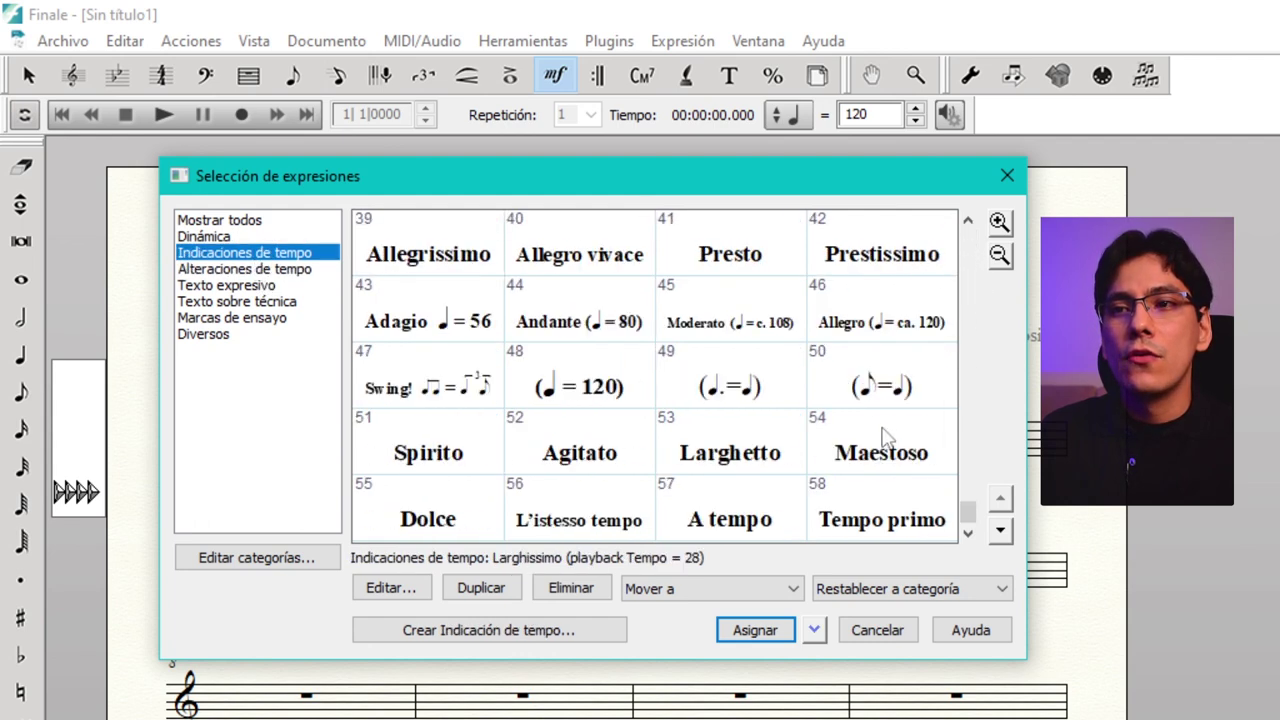
scroll(693, 436, up, 1)
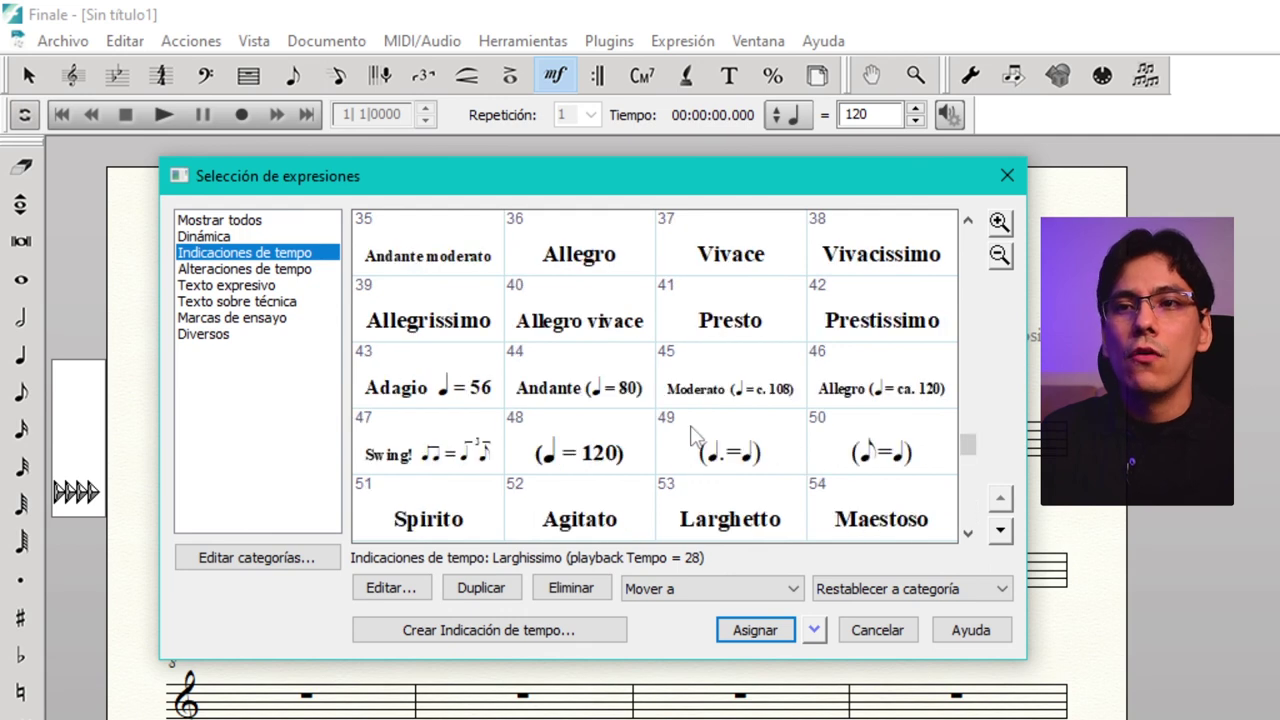
scroll(693, 436, up, 3)
scroll(693, 436, down, 4)
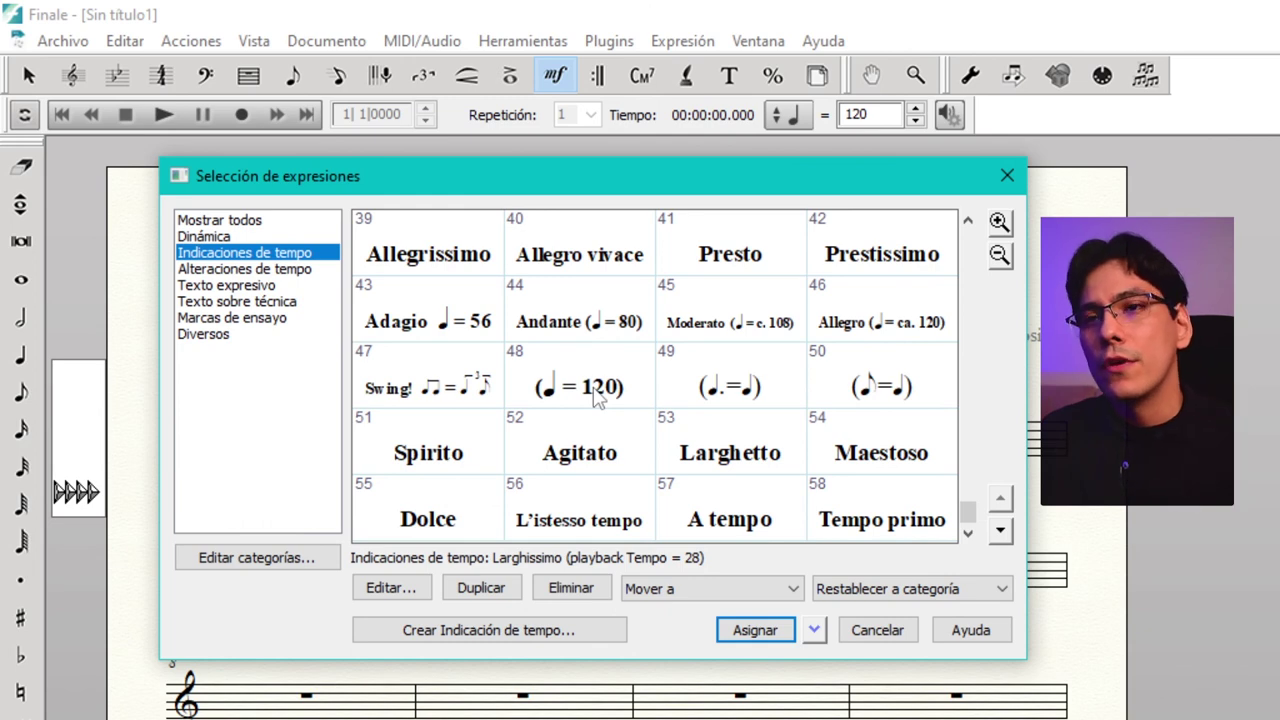
double_click(732, 331)
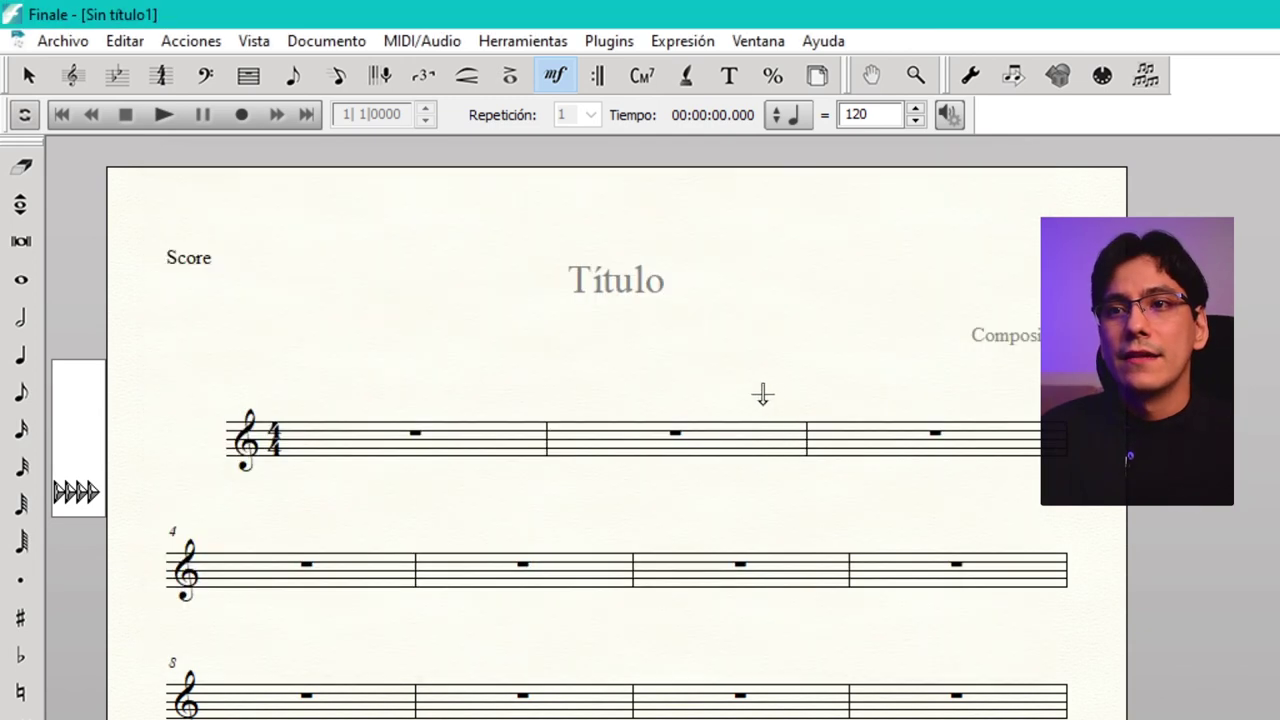
Step: Review the Repeat tool's commands and the first measure's graphic and text repeat selection, and cancel without adding a repeat
click(598, 78)
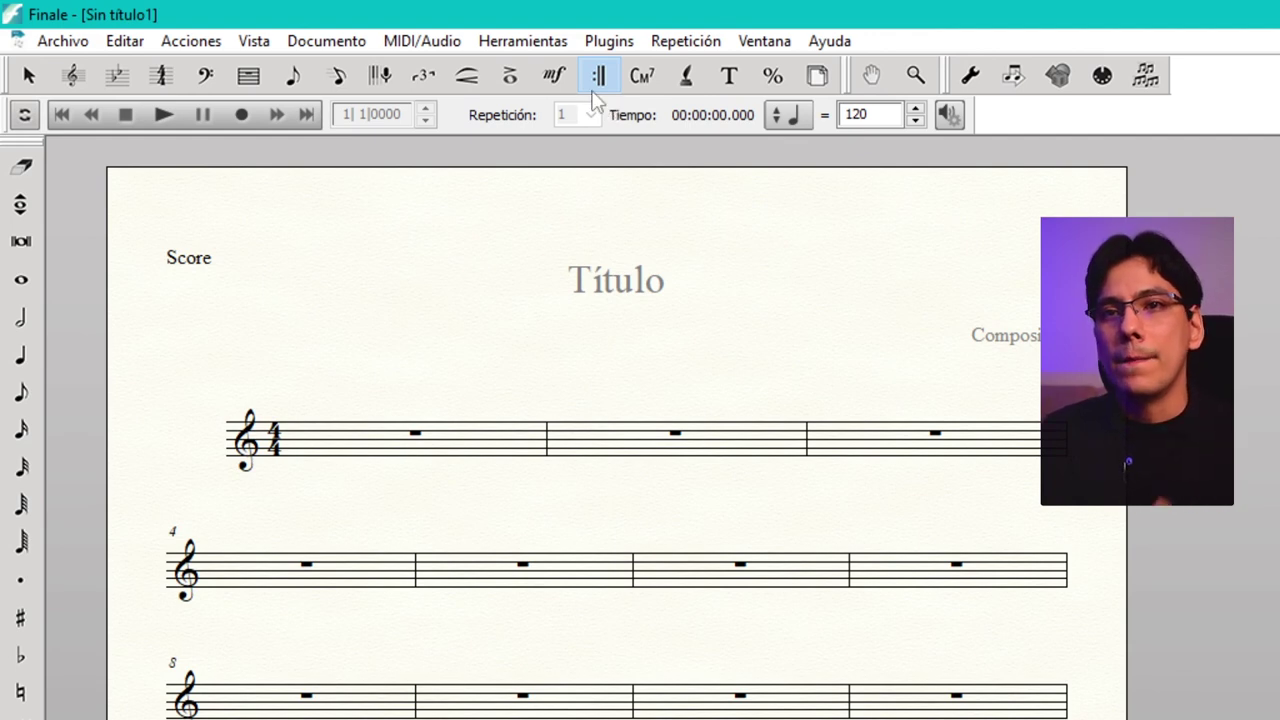
click(698, 45)
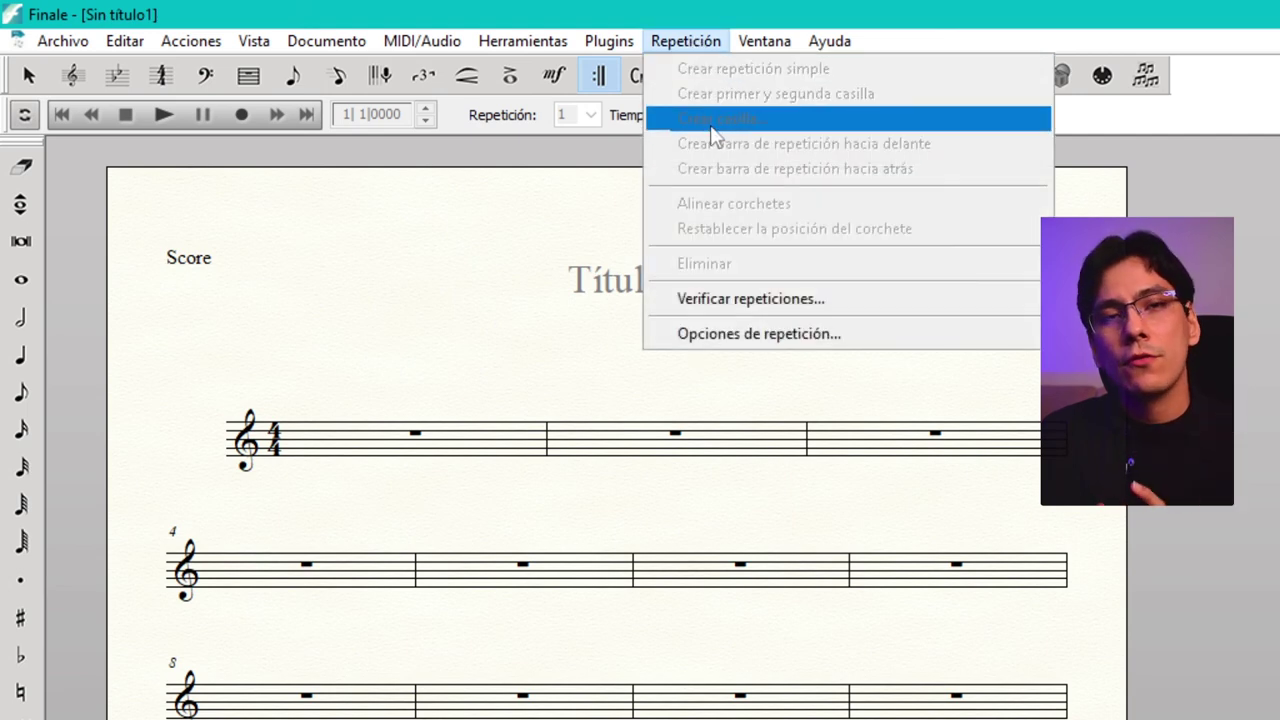
click(690, 14)
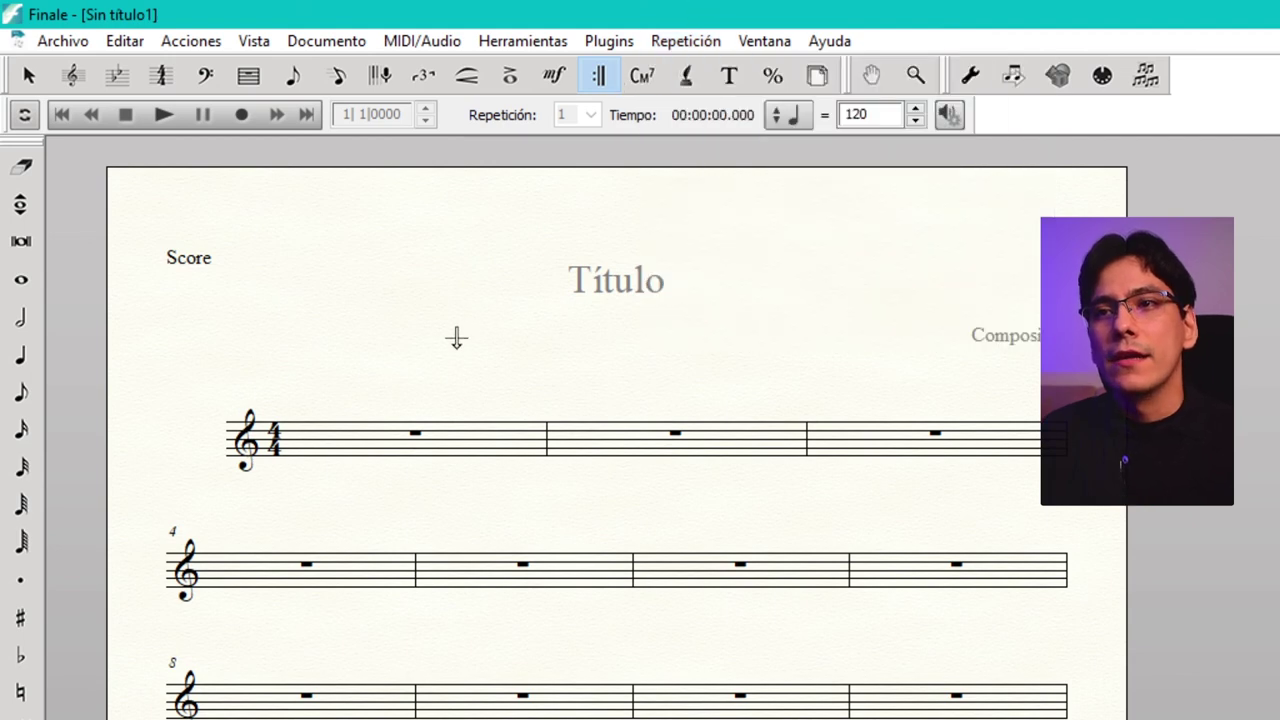
double_click(402, 384)
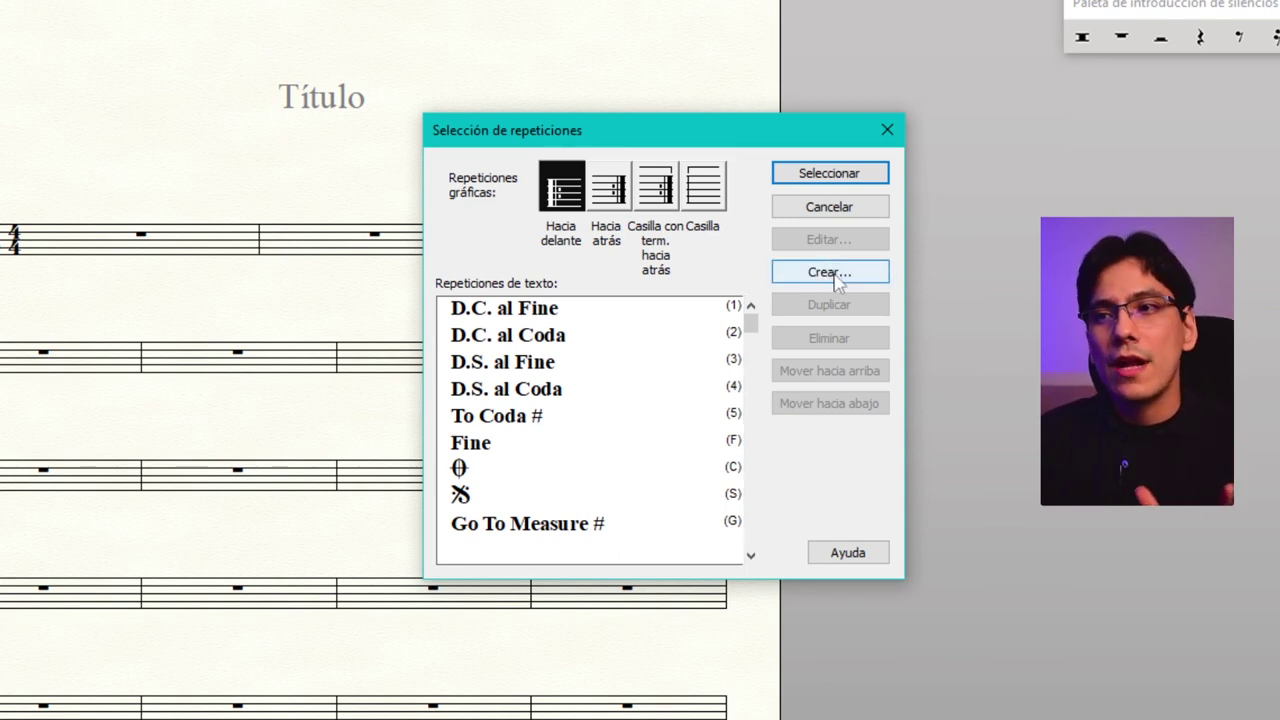
click(829, 207)
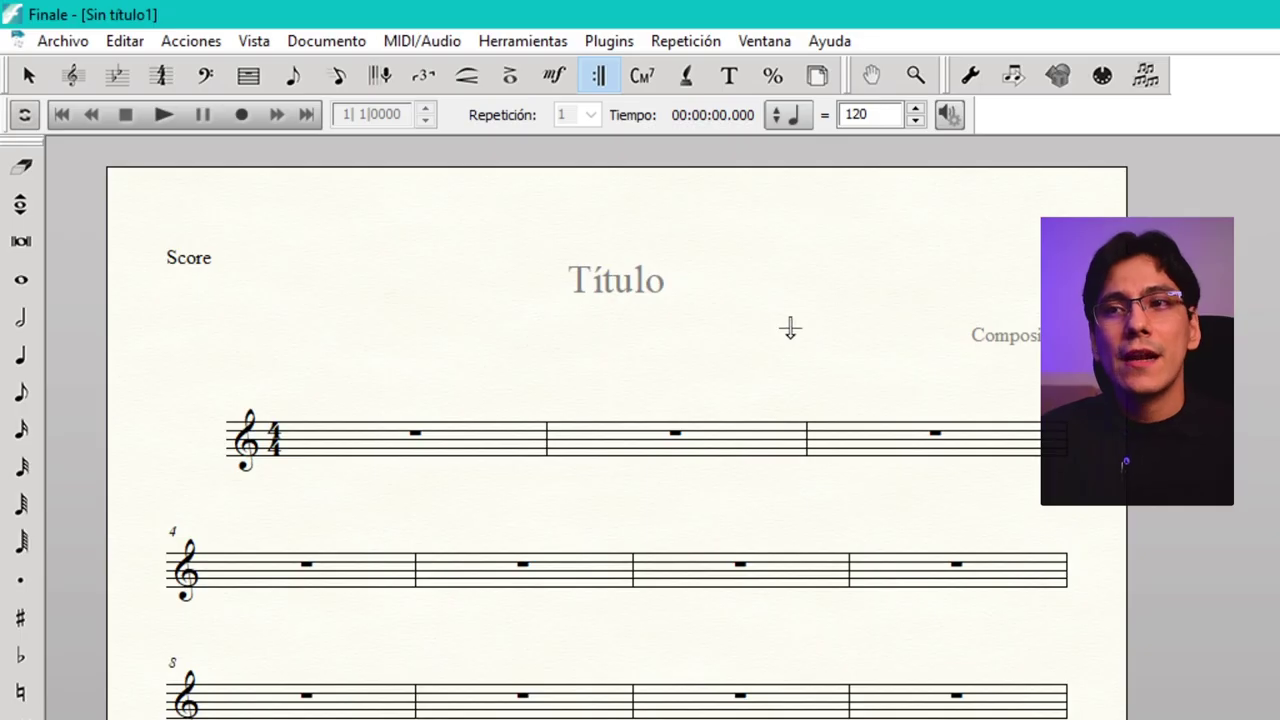
Step: Activate the Chord tool, switch to the Lyrics tool, and review the available lyrics commands
click(644, 76)
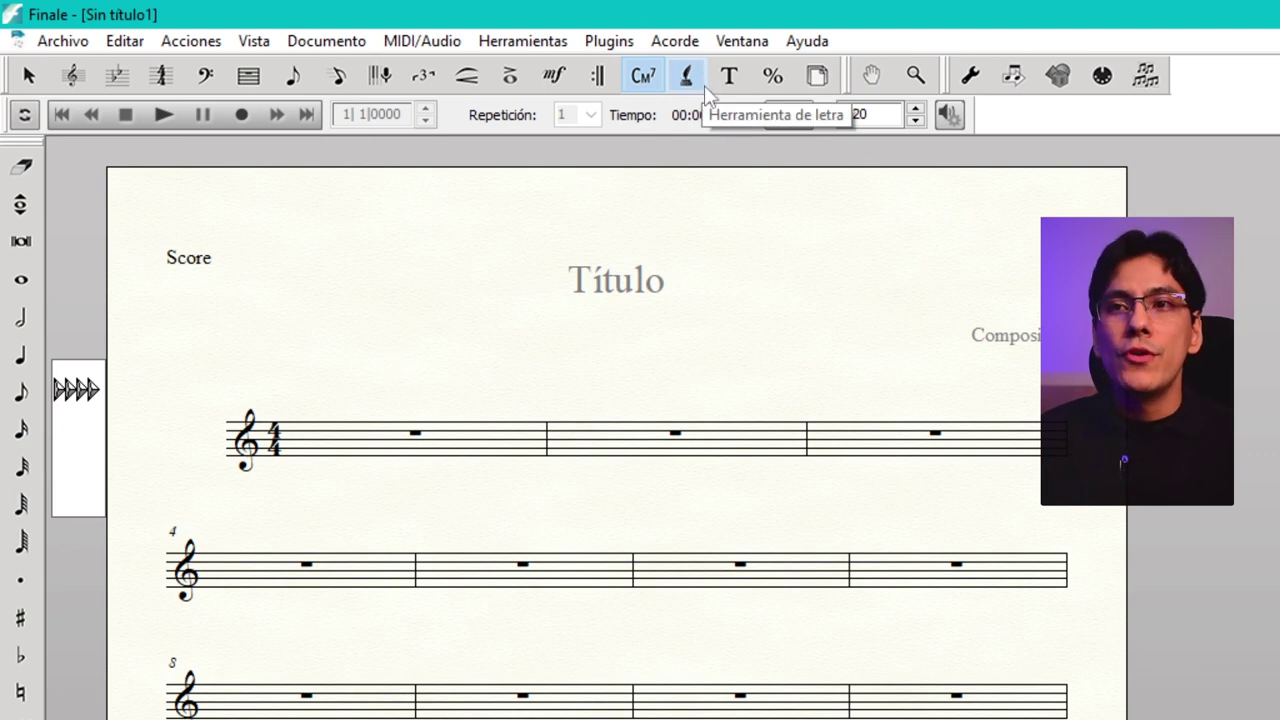
click(686, 82)
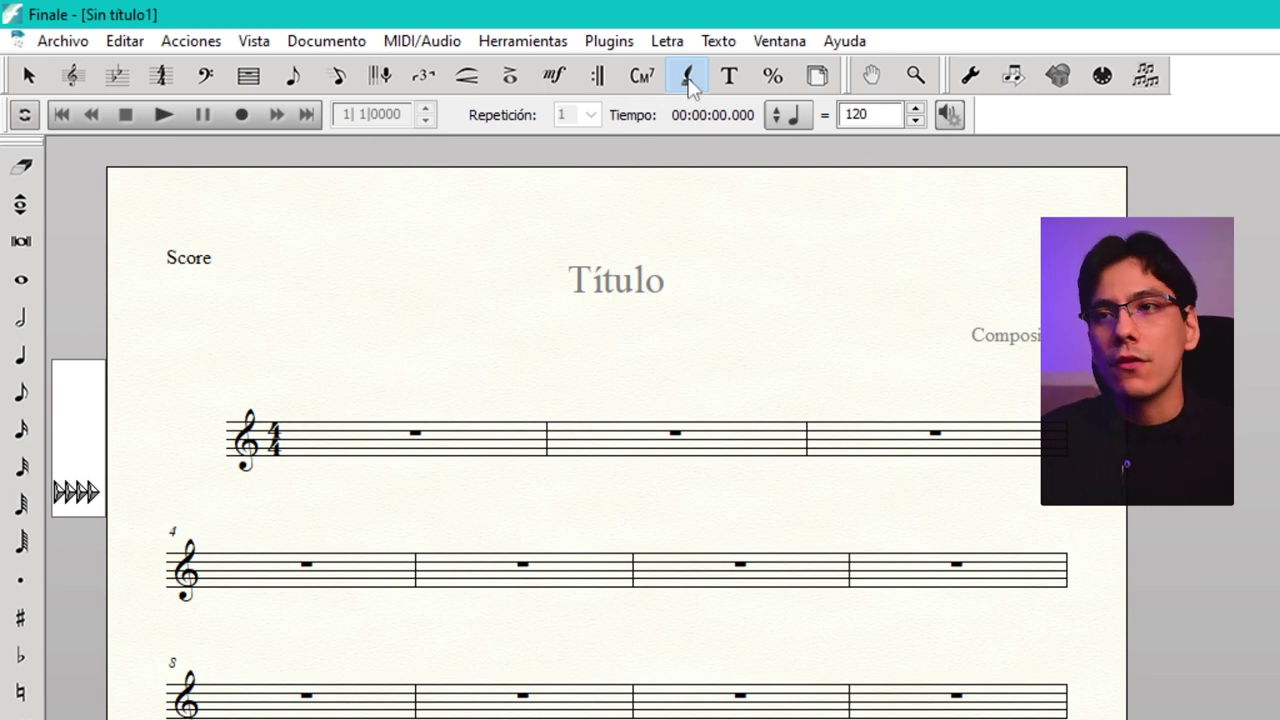
click(688, 80)
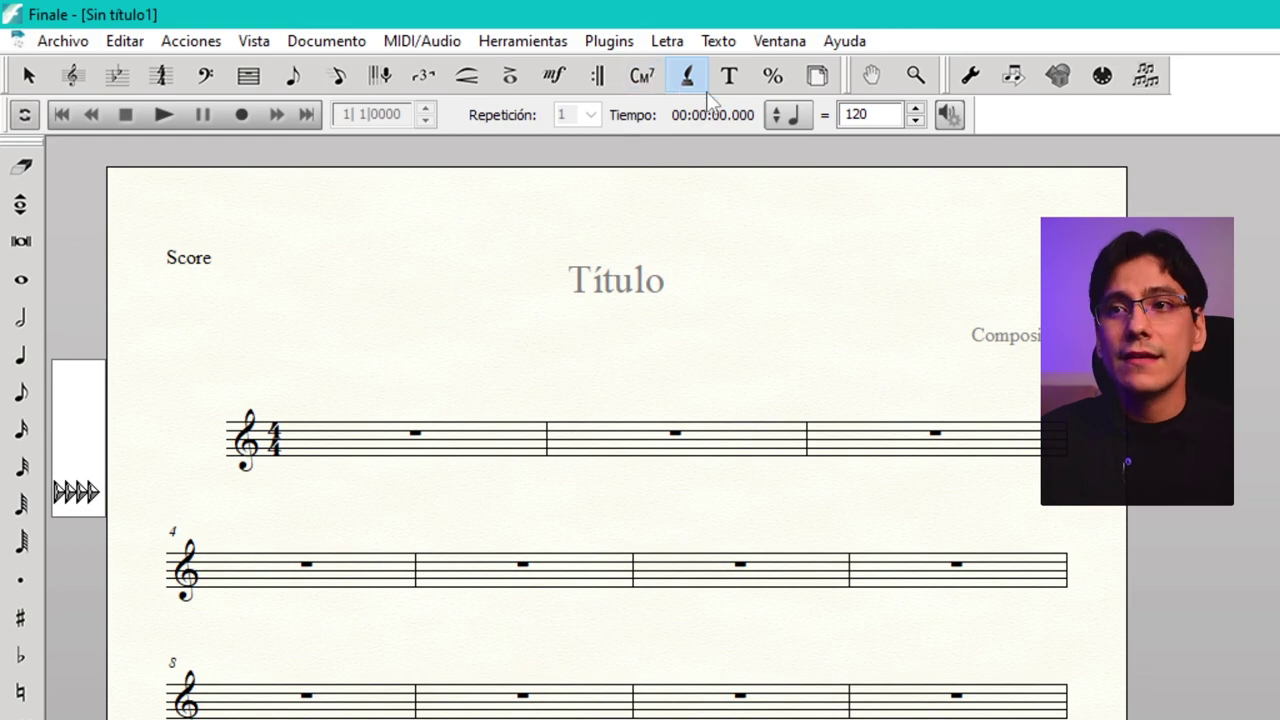
click(667, 41)
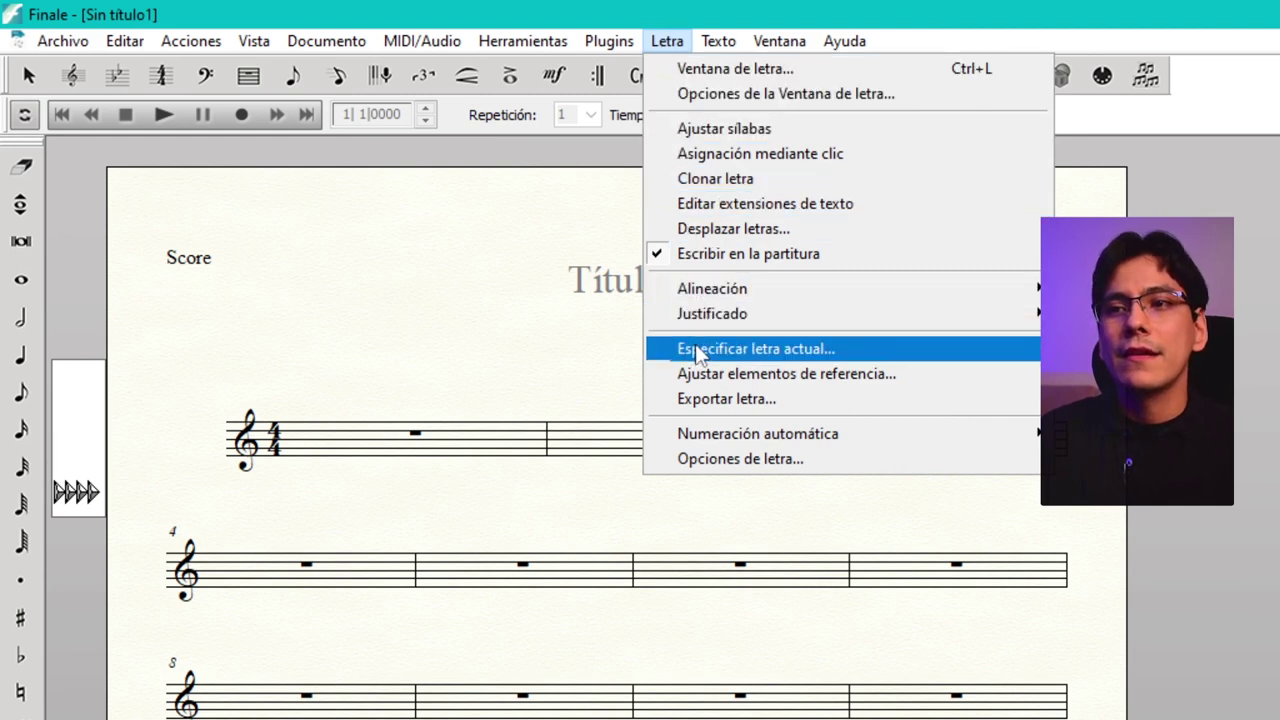
click(667, 41)
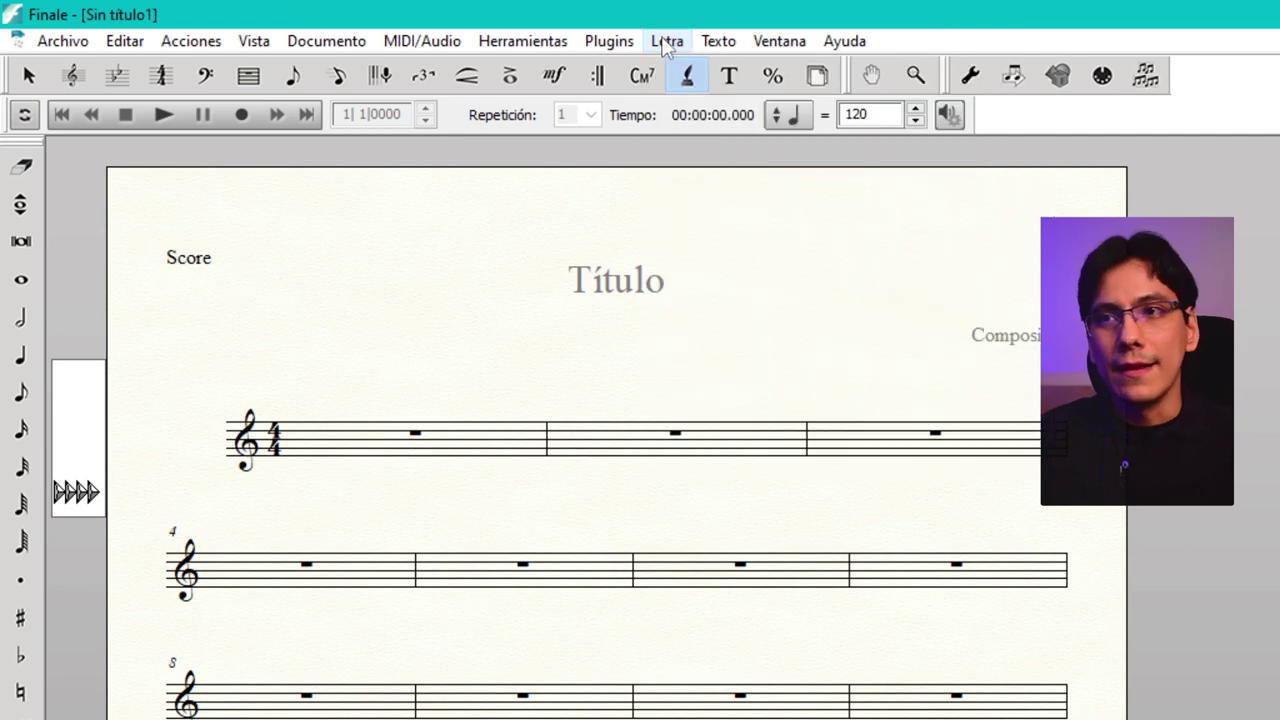
Step: Activate the Text tool and review its text commands, including the options for inserting score information
click(731, 78)
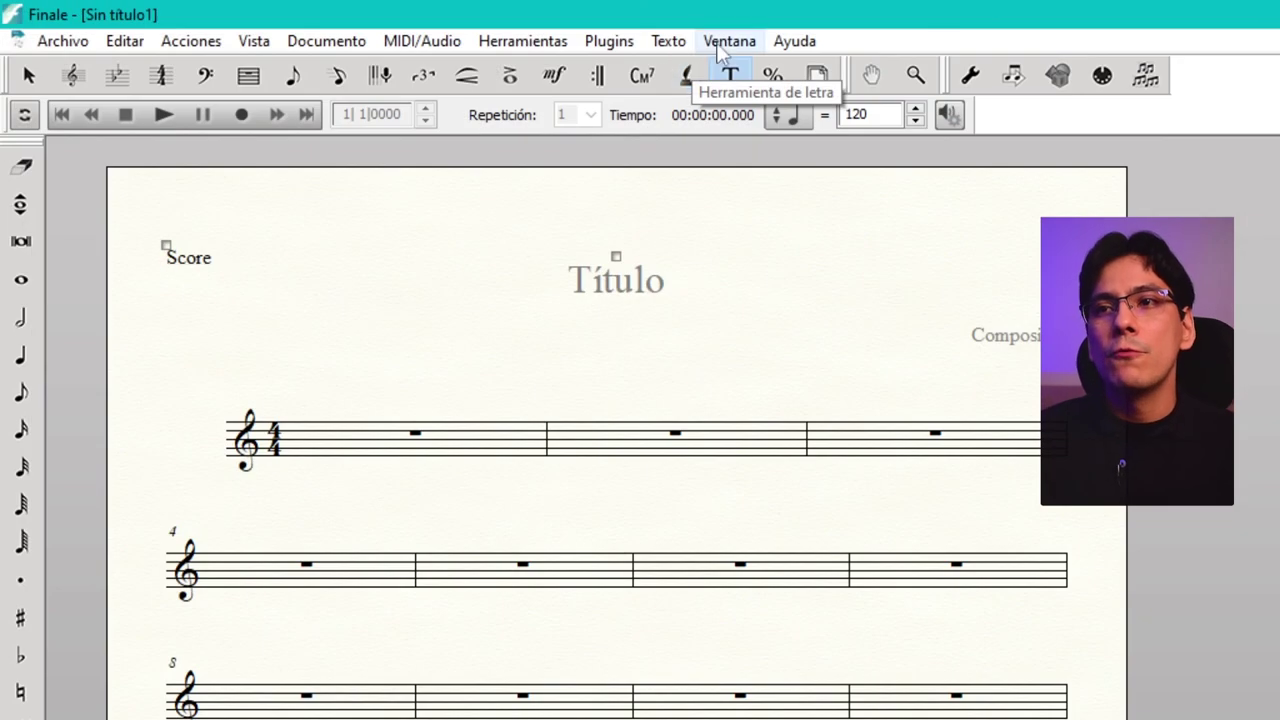
click(670, 42)
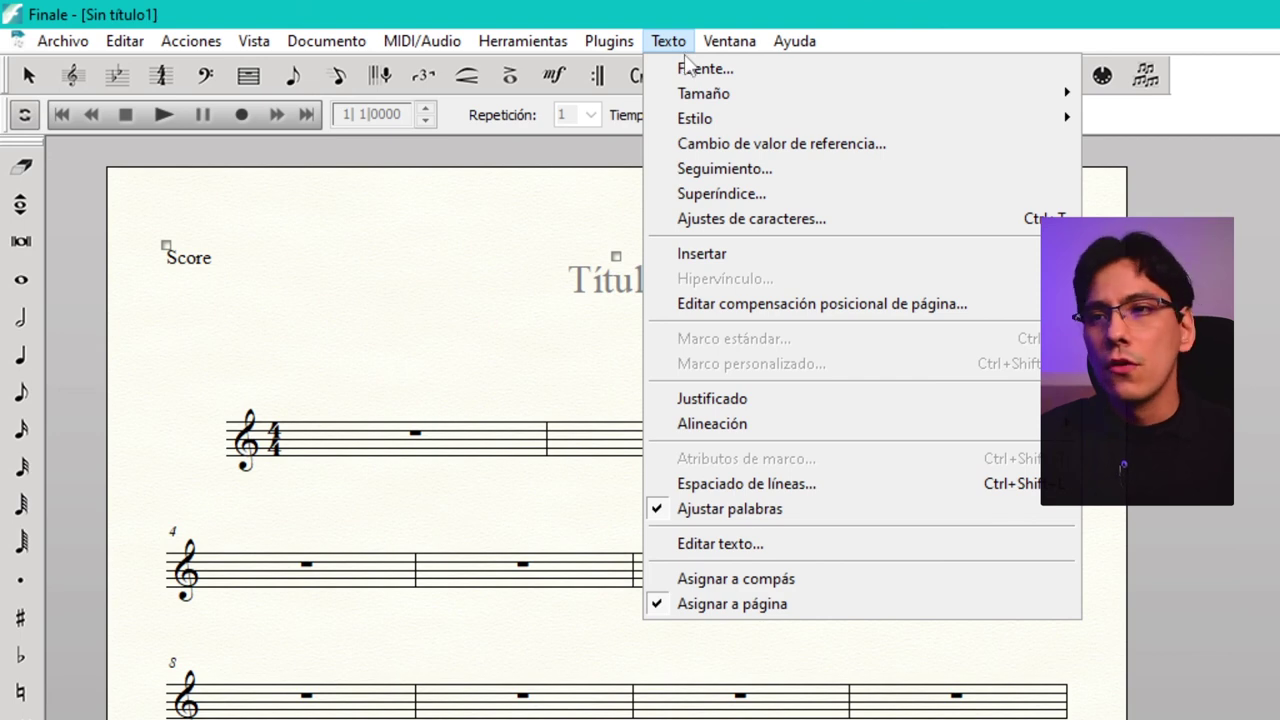
mouse_move(716, 256)
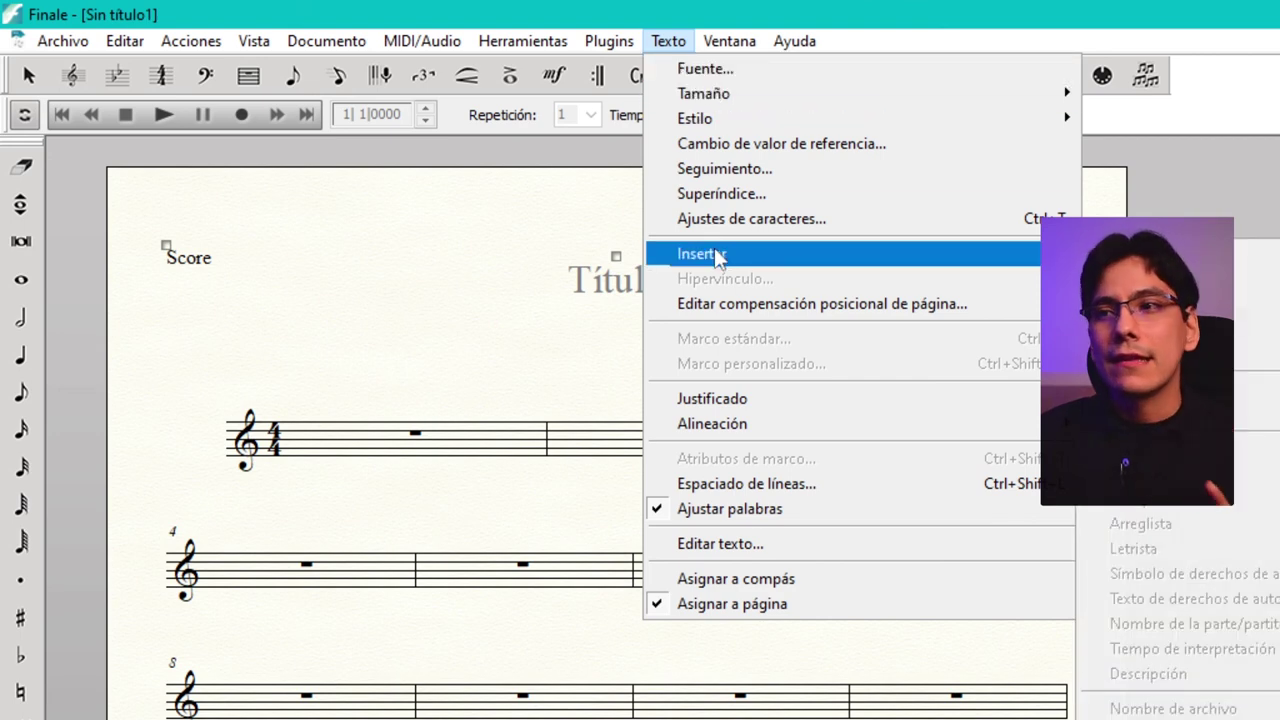
click(706, 10)
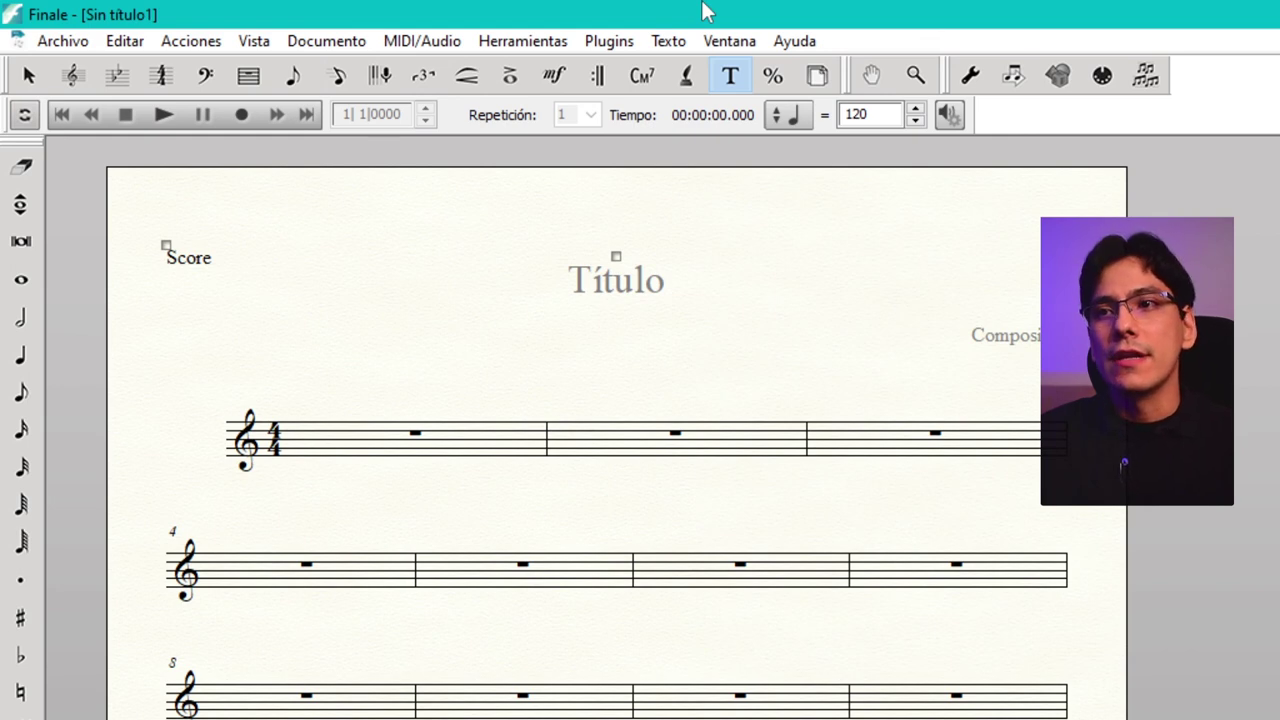
Step: Explore the Resize and Page Layout tools, and pan down the page and back to the title with the Hand Grabber tool
click(773, 78)
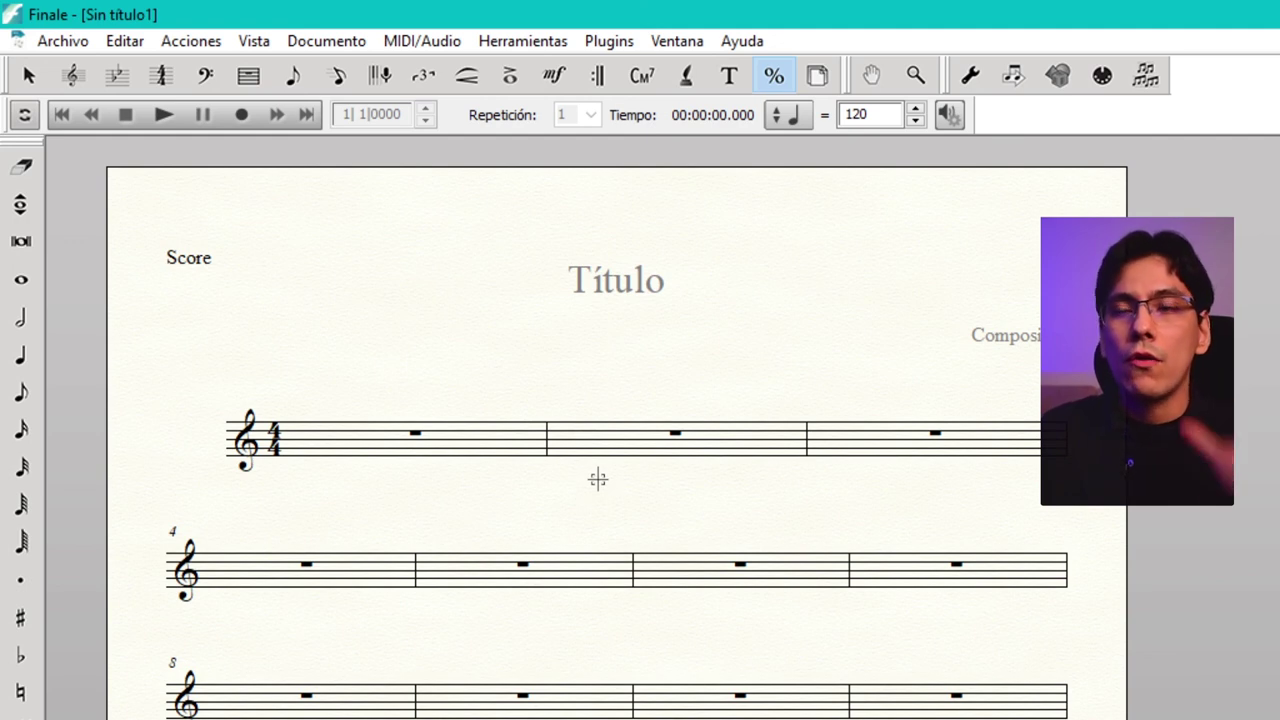
click(817, 76)
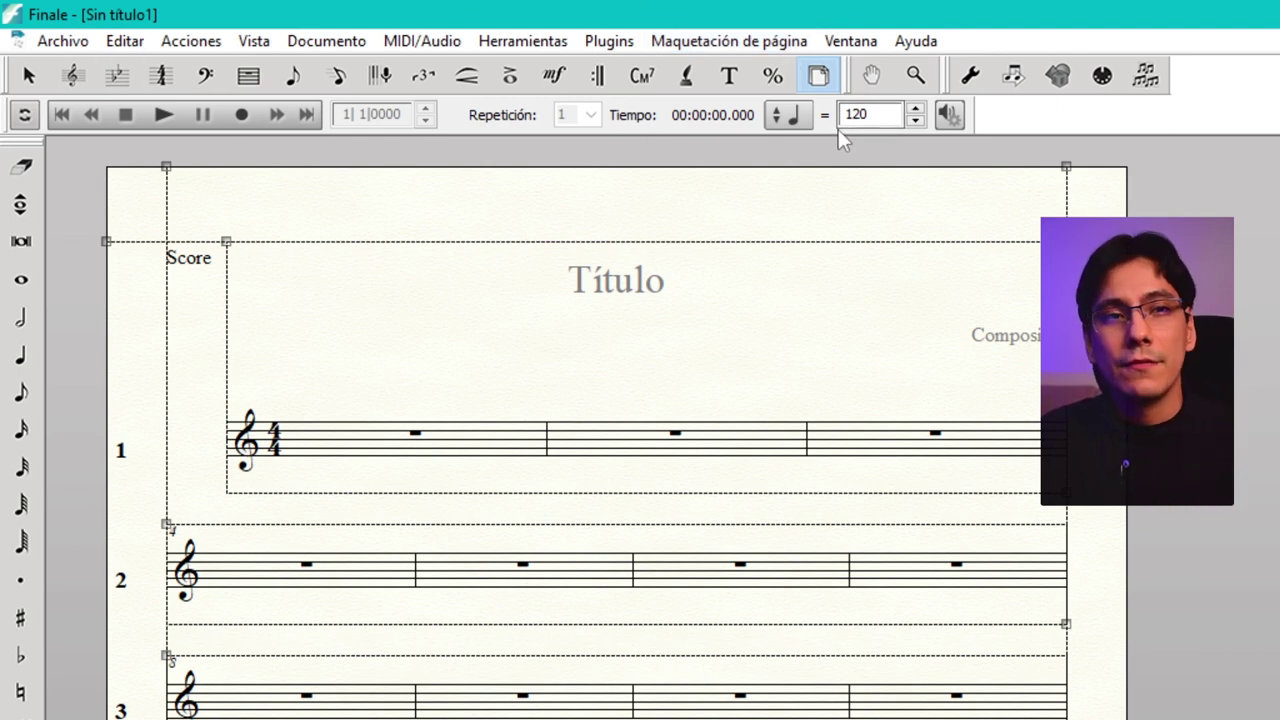
click(872, 77)
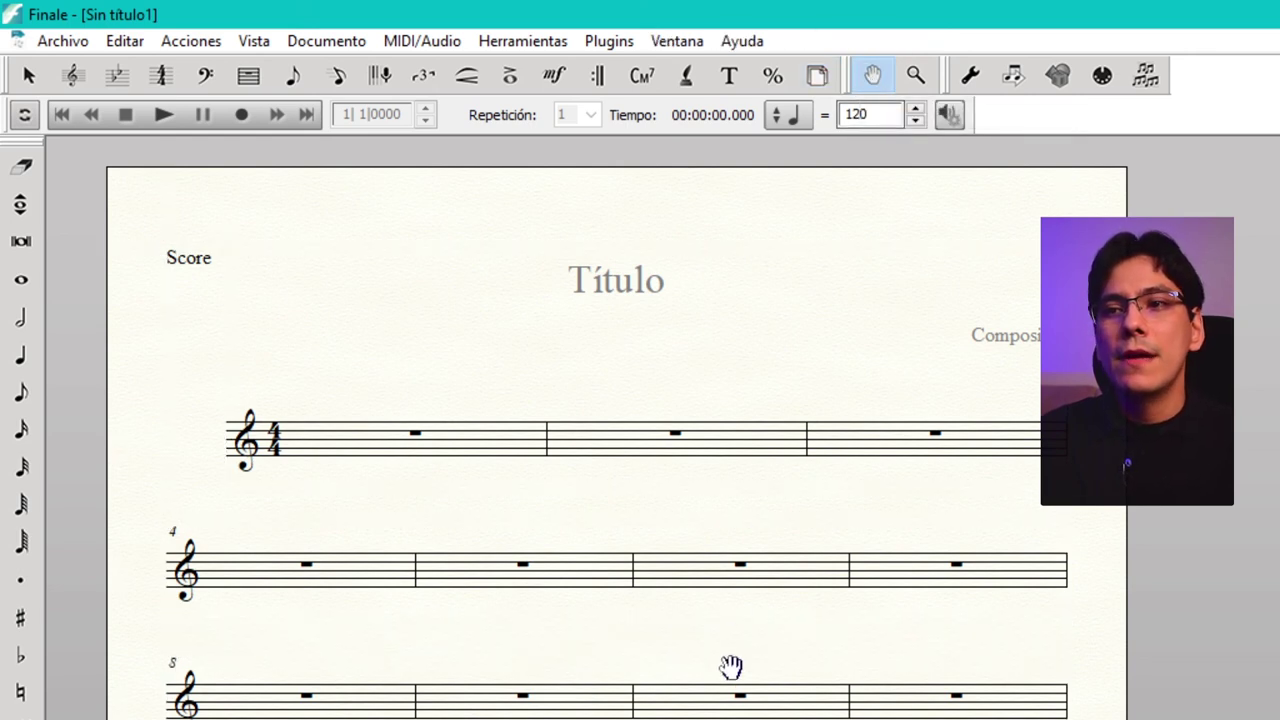
drag(729, 666, 788, 158)
drag(514, 543, 520, 715)
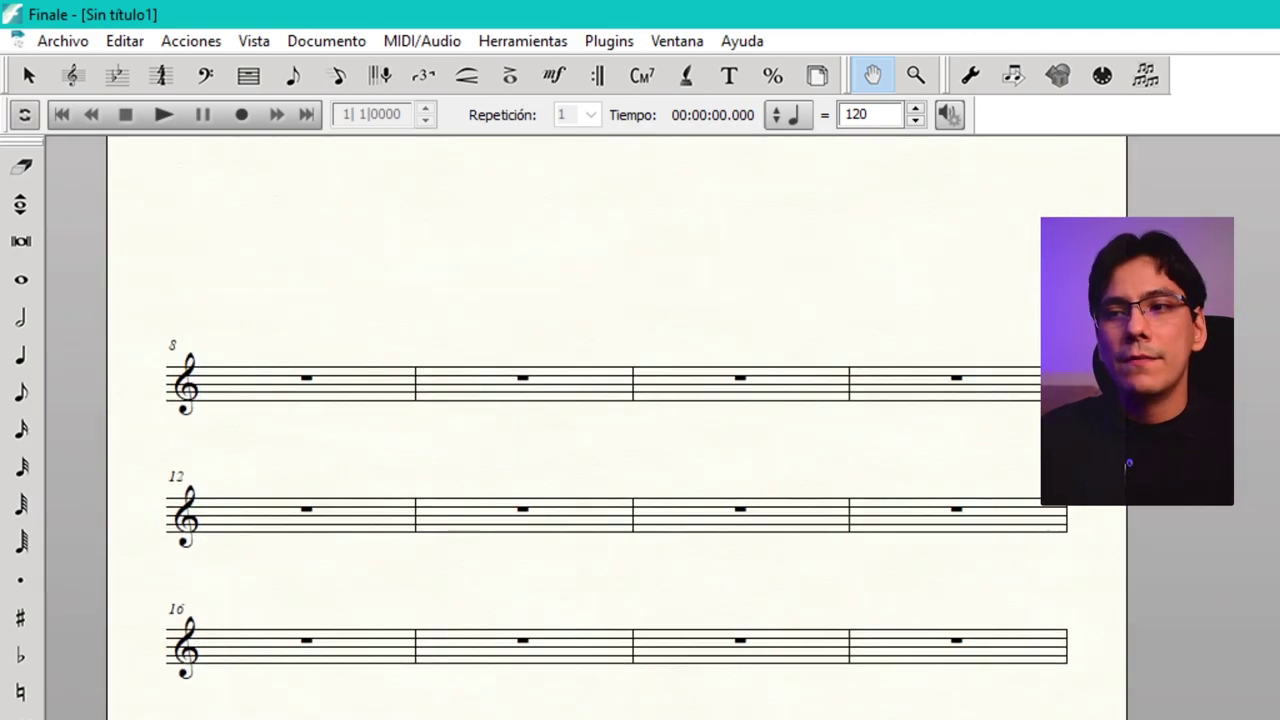
drag(646, 491, 605, 719)
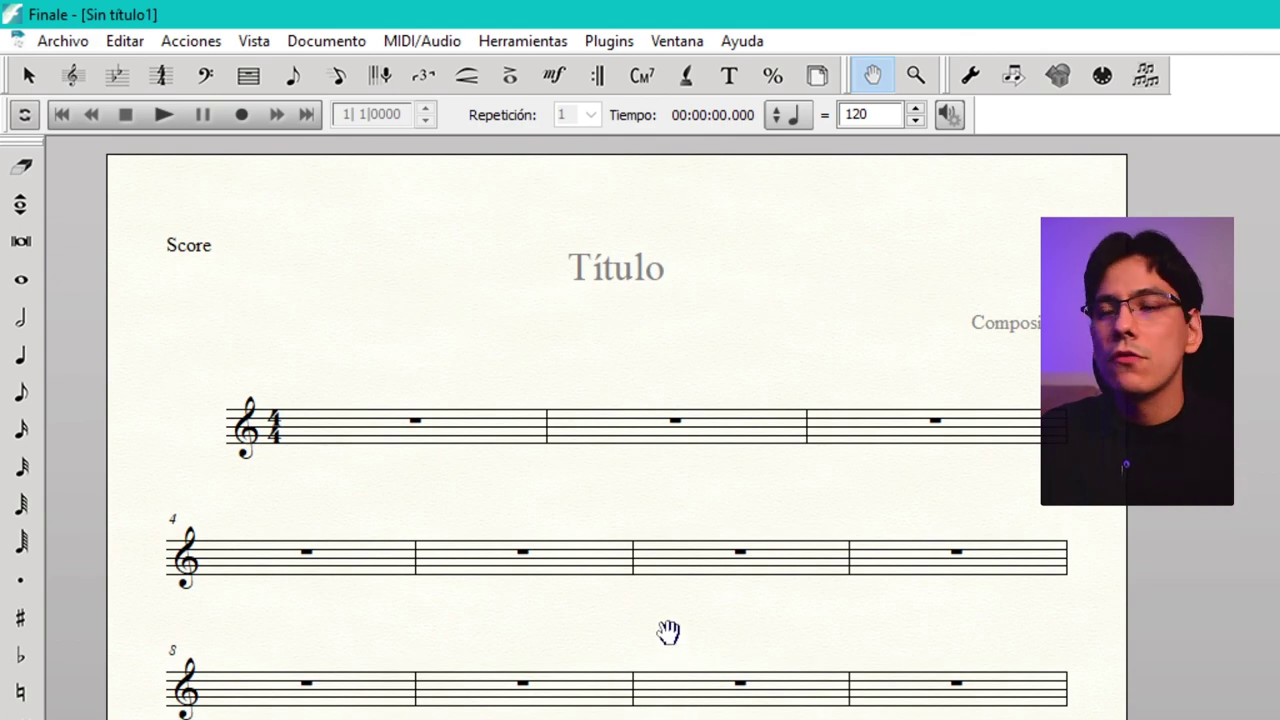
drag(668, 632, 689, 666)
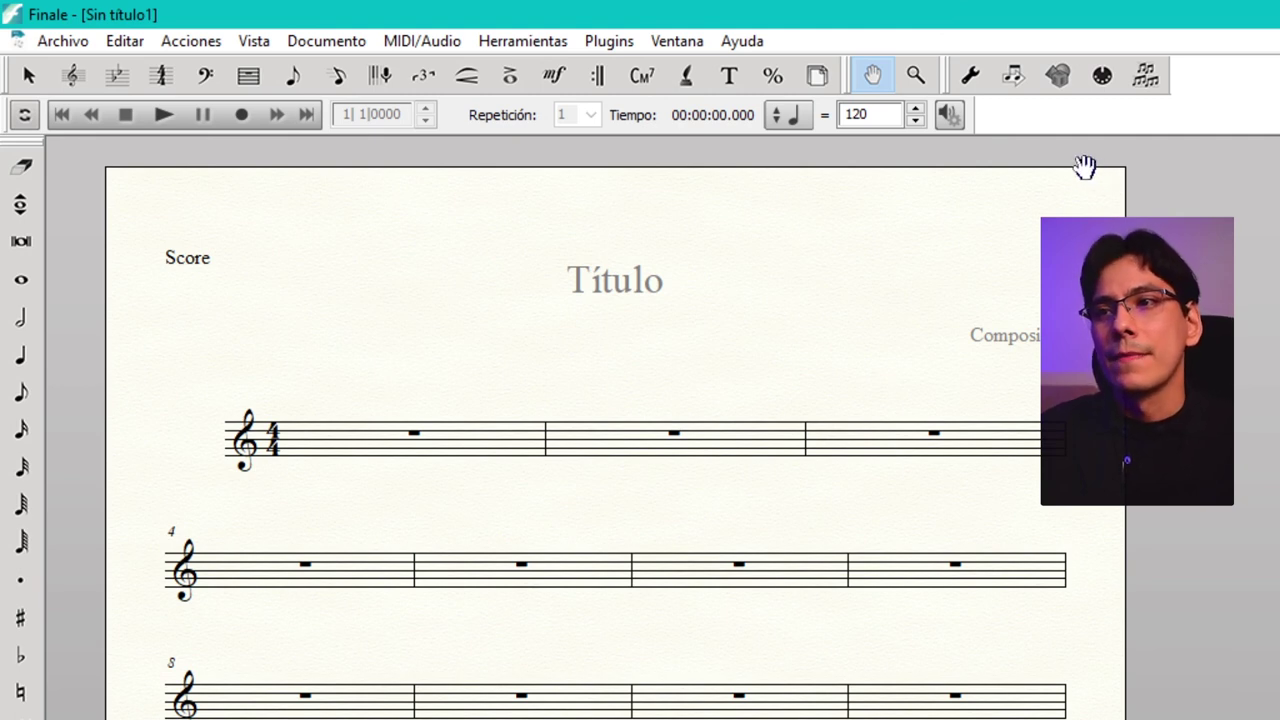
Step: Go through the advanced tools in turn: Special Tools, Note Mover, Graphics, MIDI and Ossia
click(968, 80)
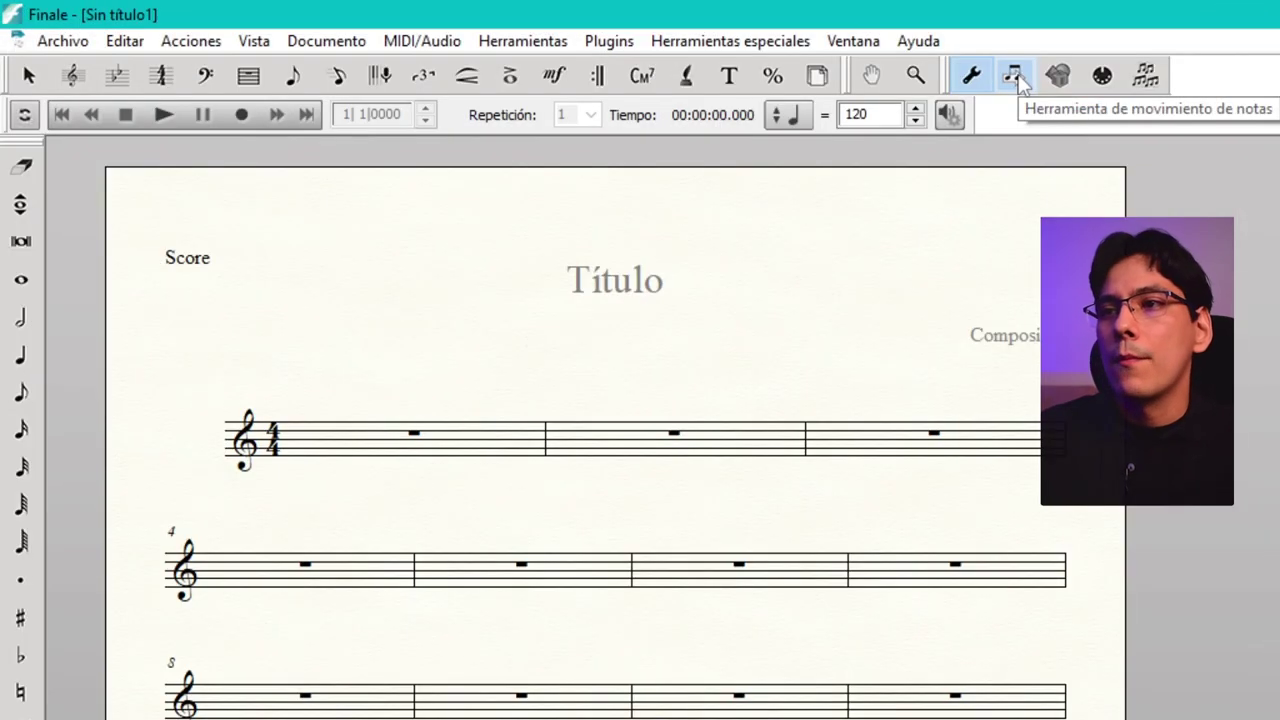
click(1015, 77)
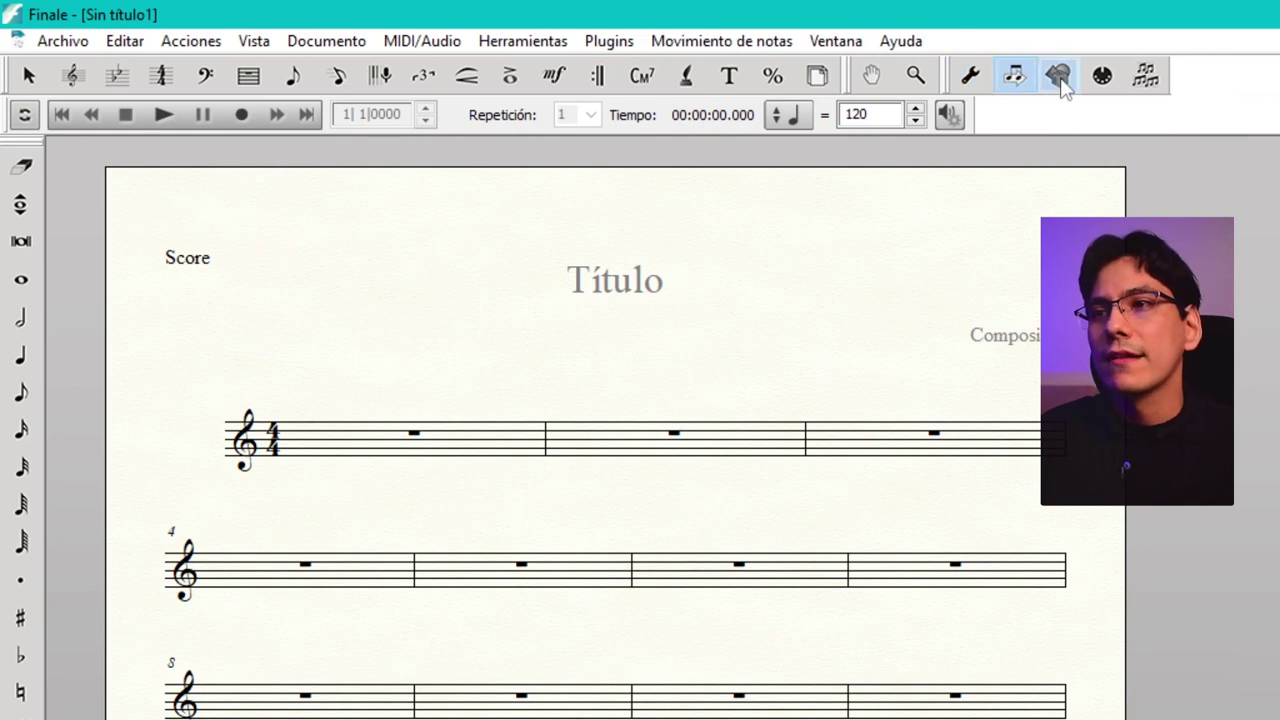
click(1061, 79)
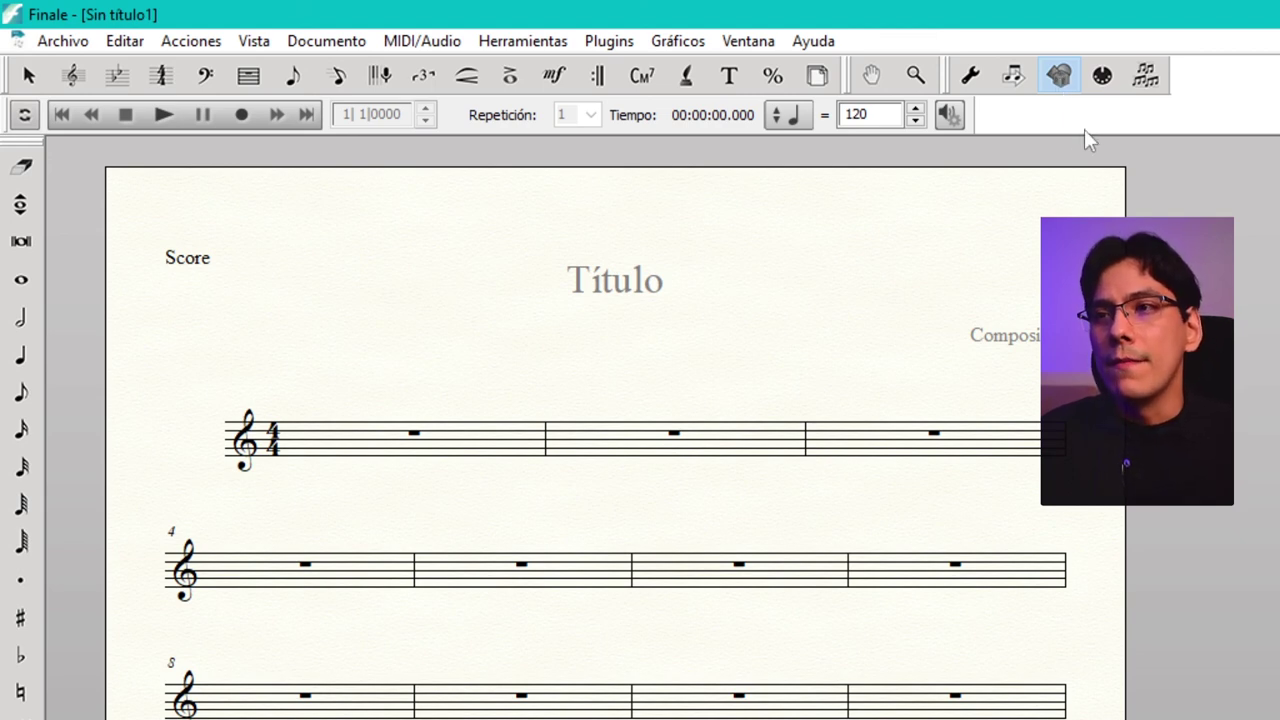
click(1104, 84)
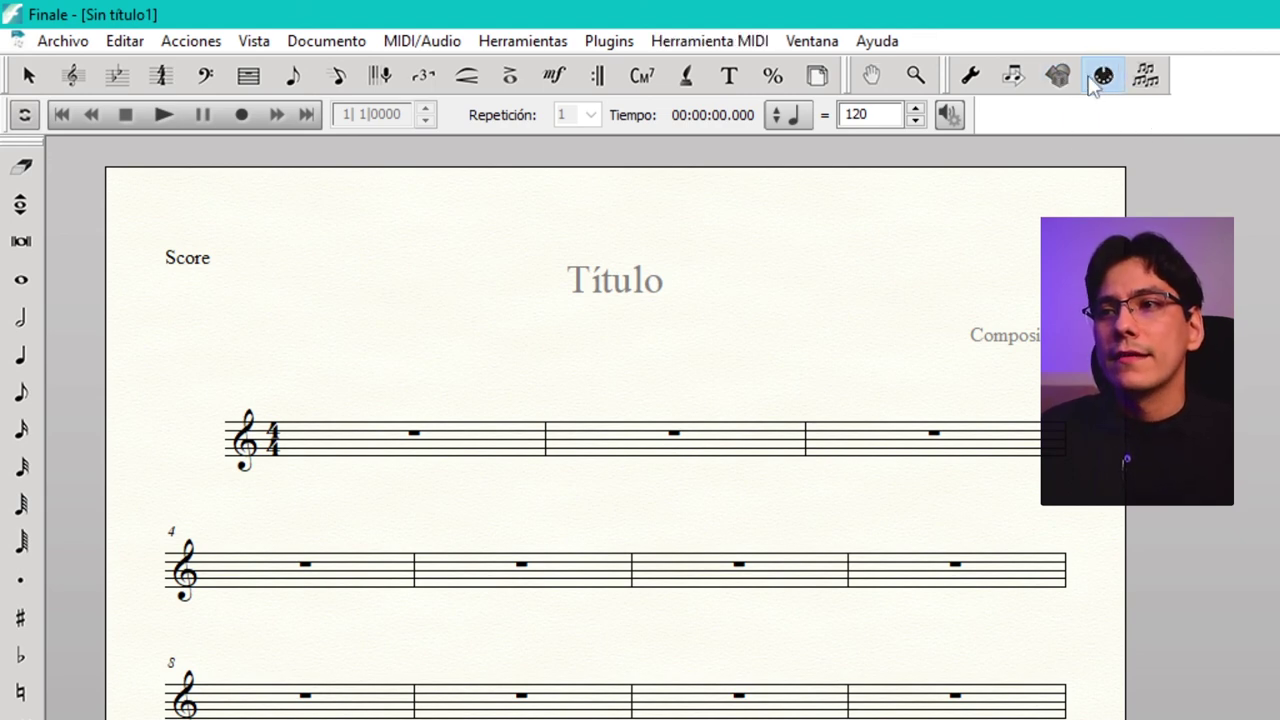
click(1148, 80)
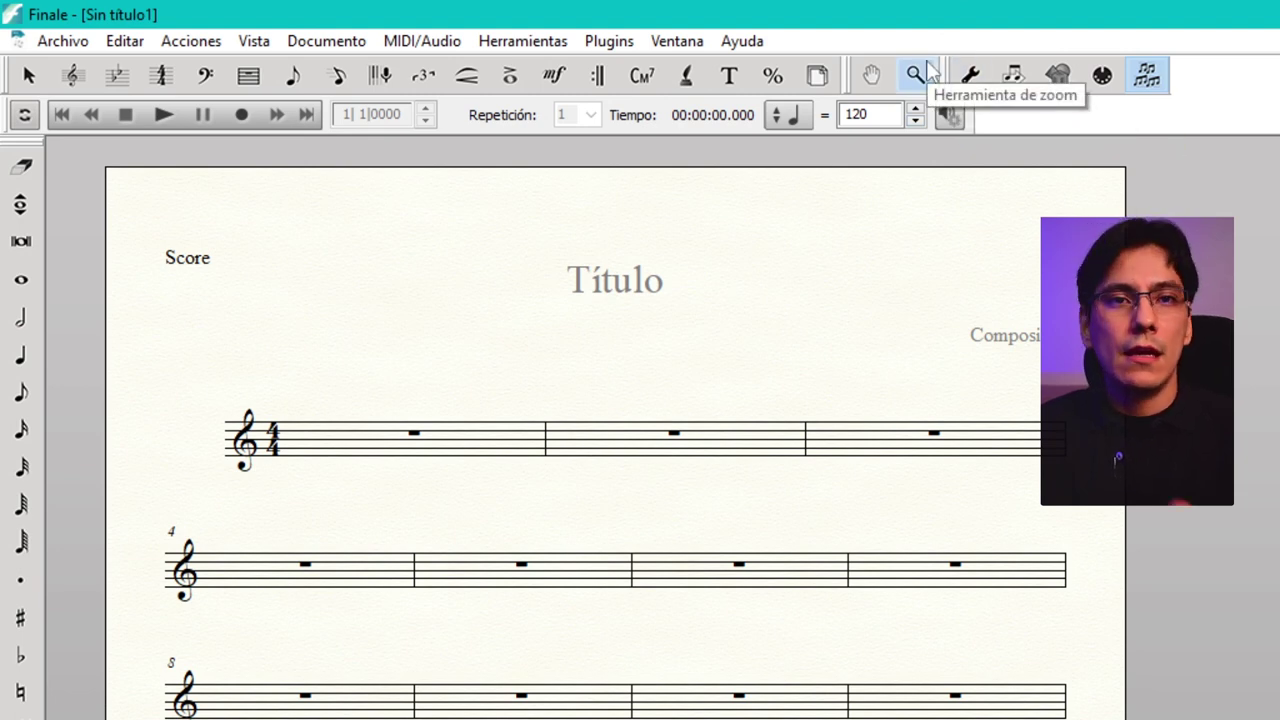
Step: Hide the advanced tools palette (Paleta de herramientas avanzadas)
click(700, 41)
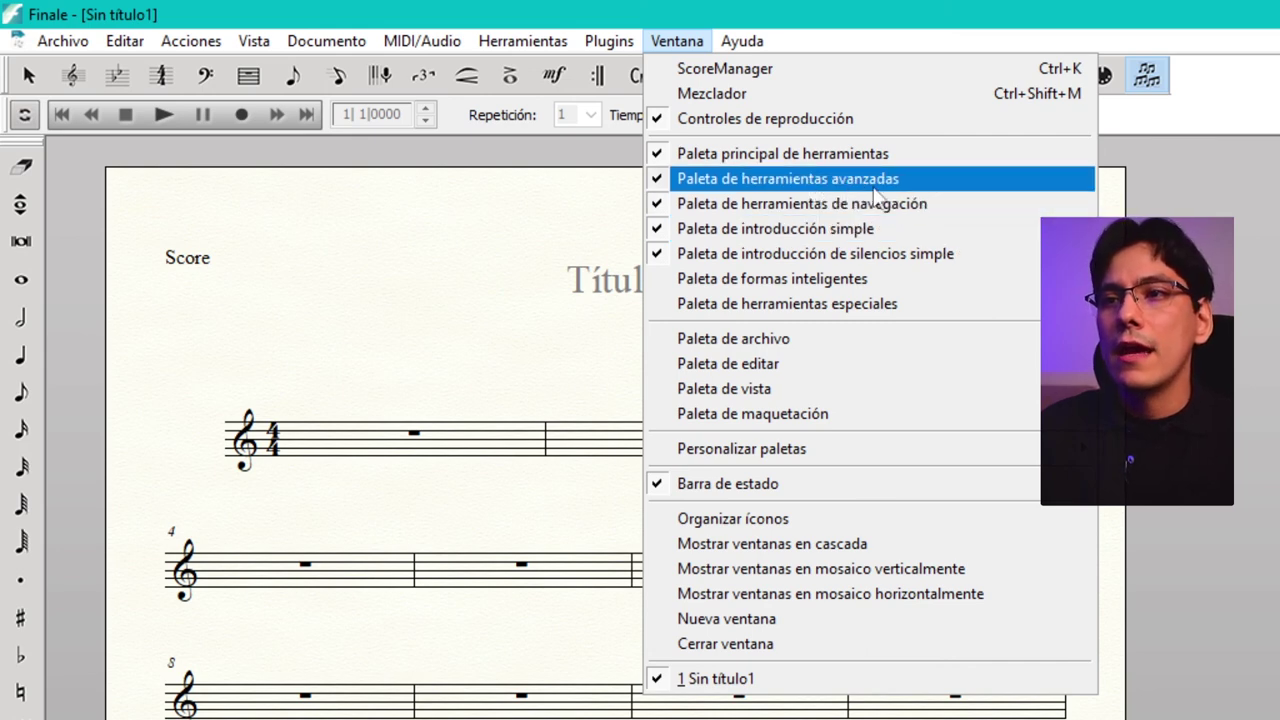
click(818, 183)
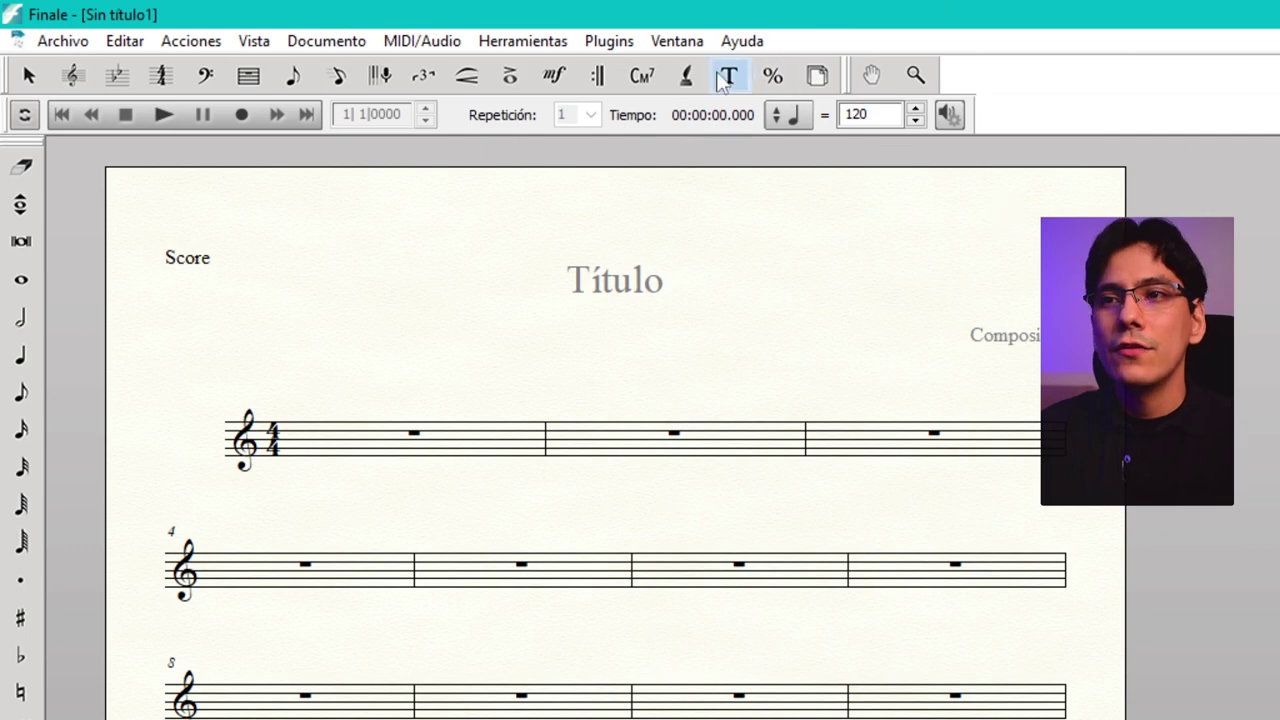
Step: Review the tempo note-value choices in the playback controls and the options in the playback settings (Ajustes de reproducción)
click(679, 41)
click(679, 41)
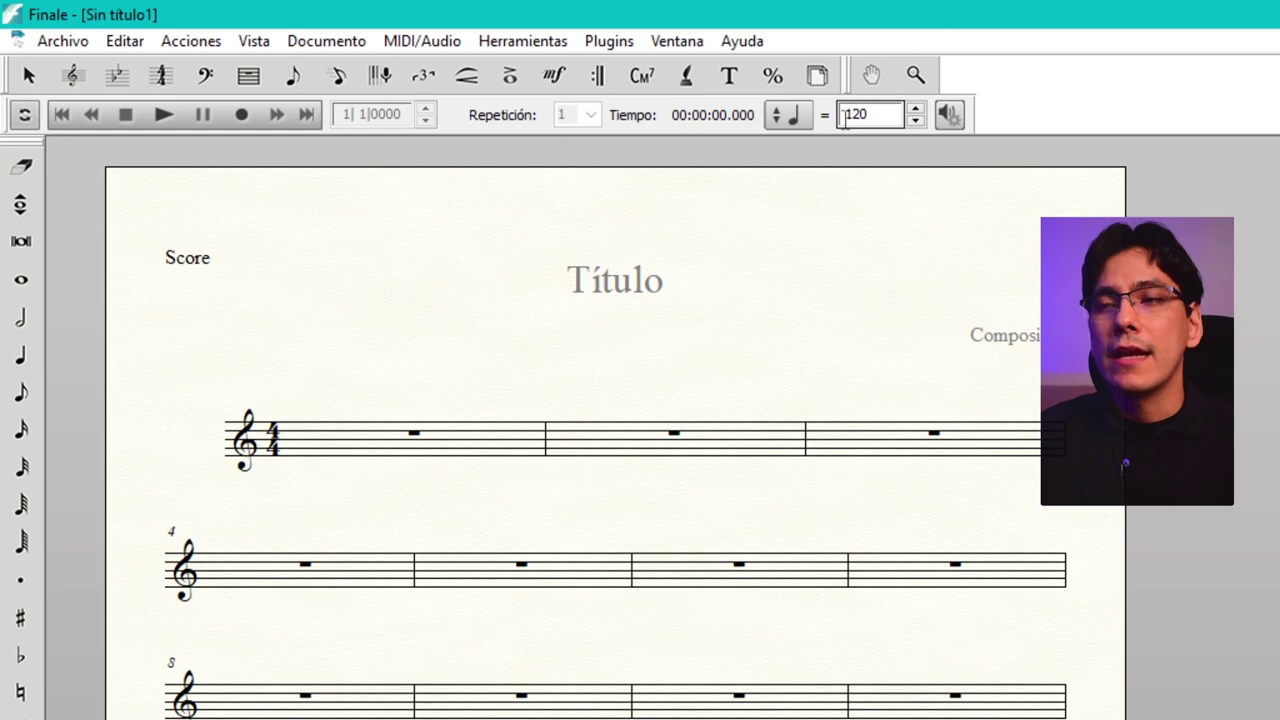
click(793, 115)
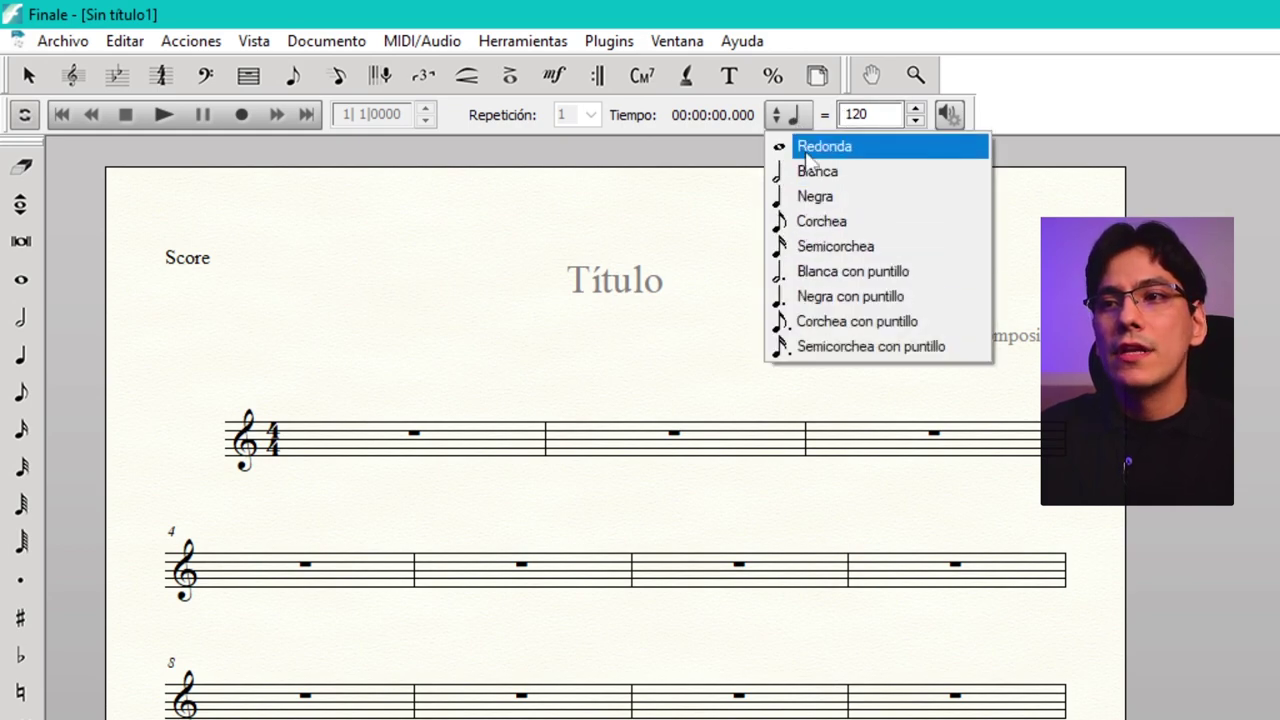
click(769, 118)
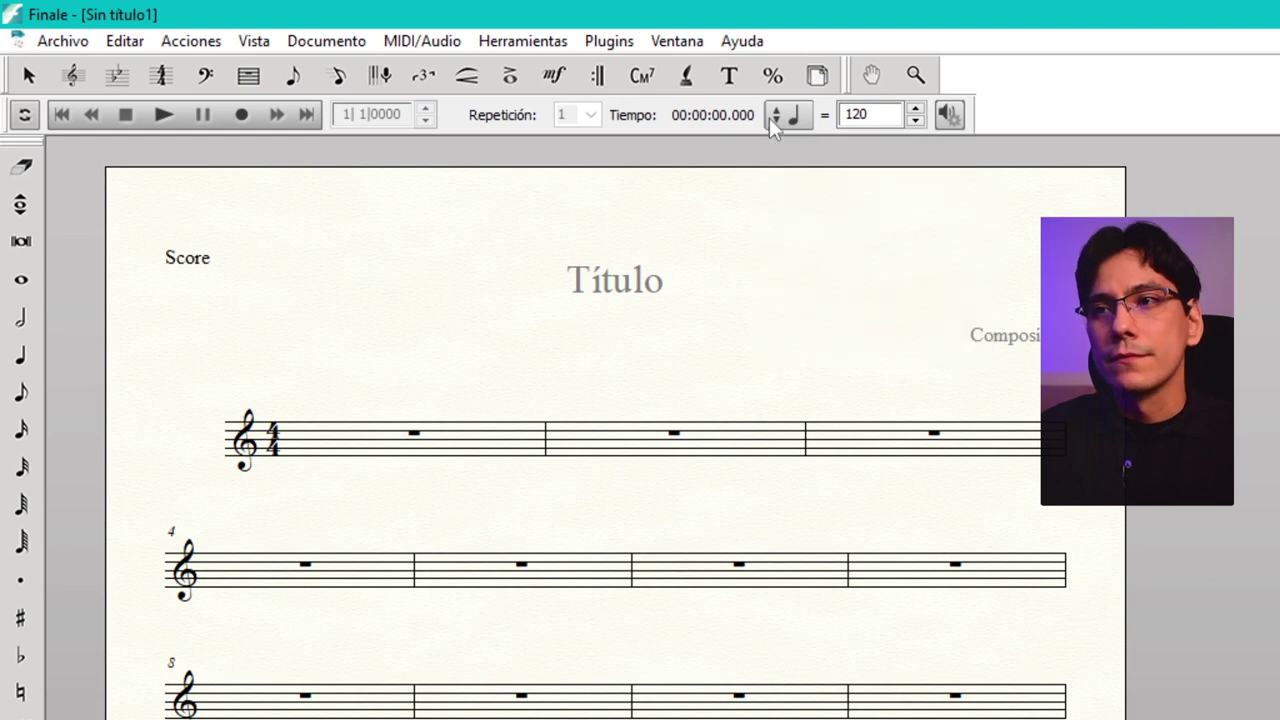
click(949, 118)
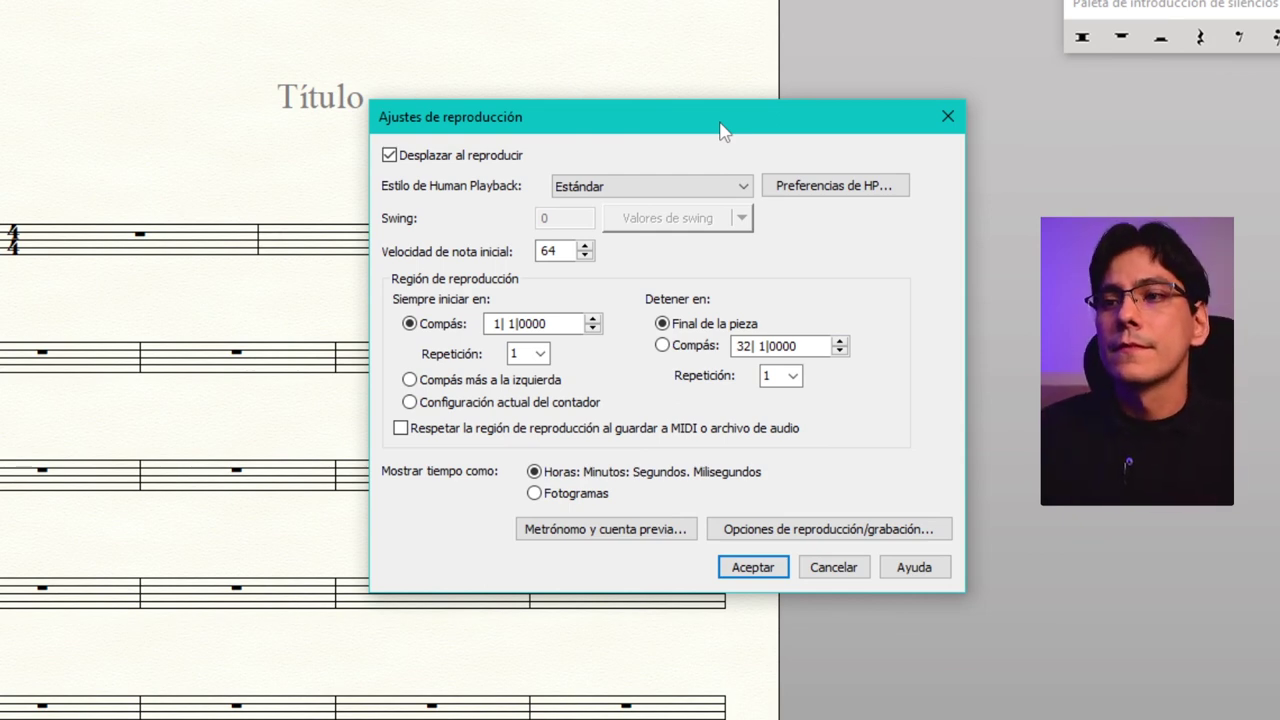
click(947, 117)
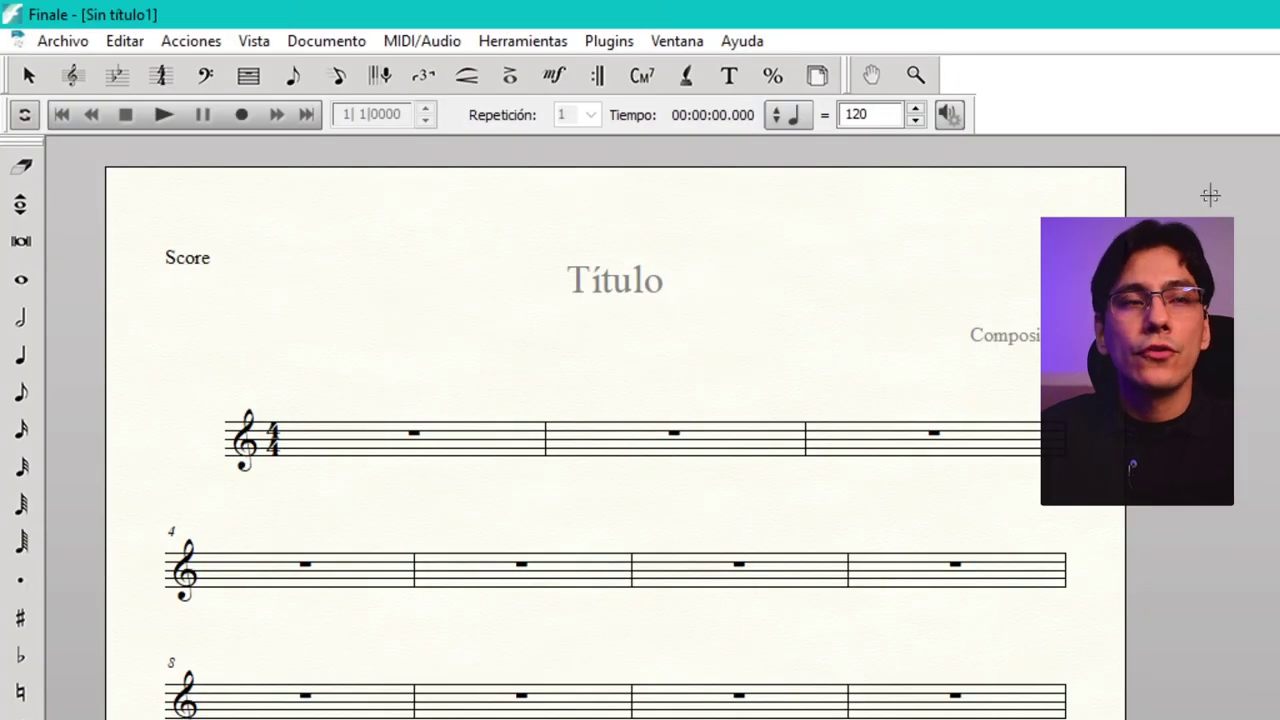
Step: Hide the playback controls (Controles de reproducción) and show them again
click(677, 41)
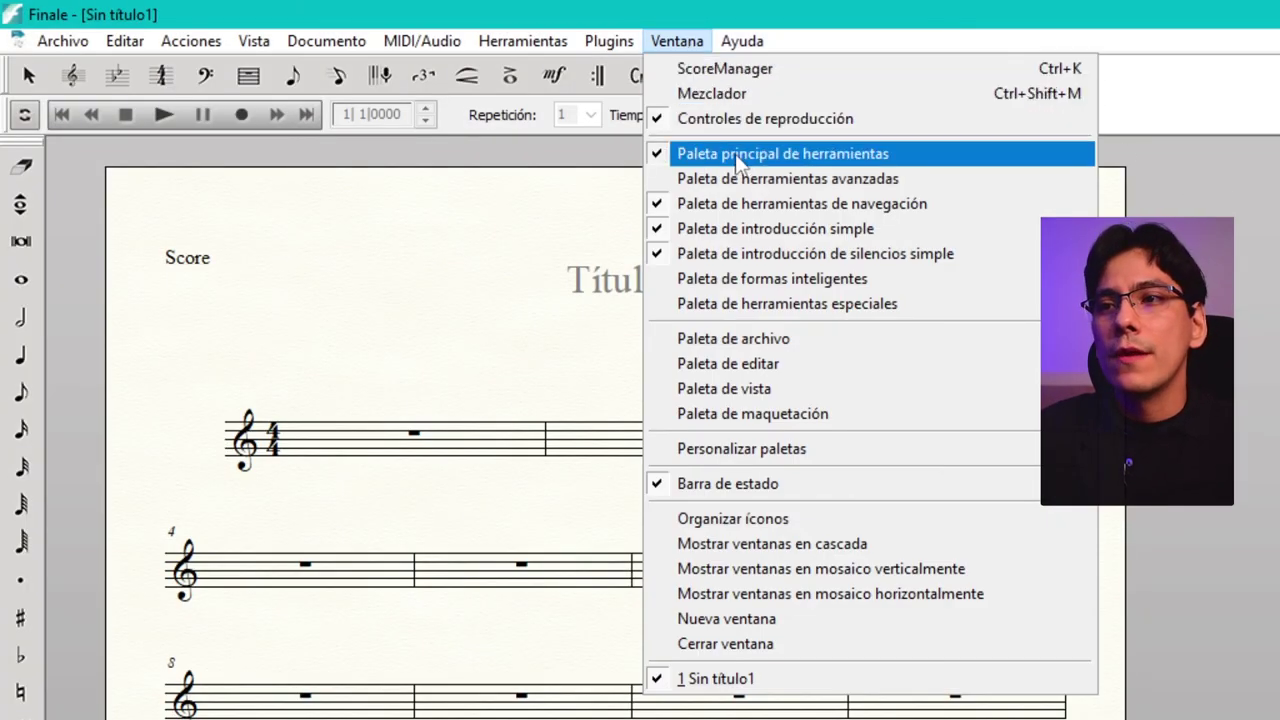
click(765, 118)
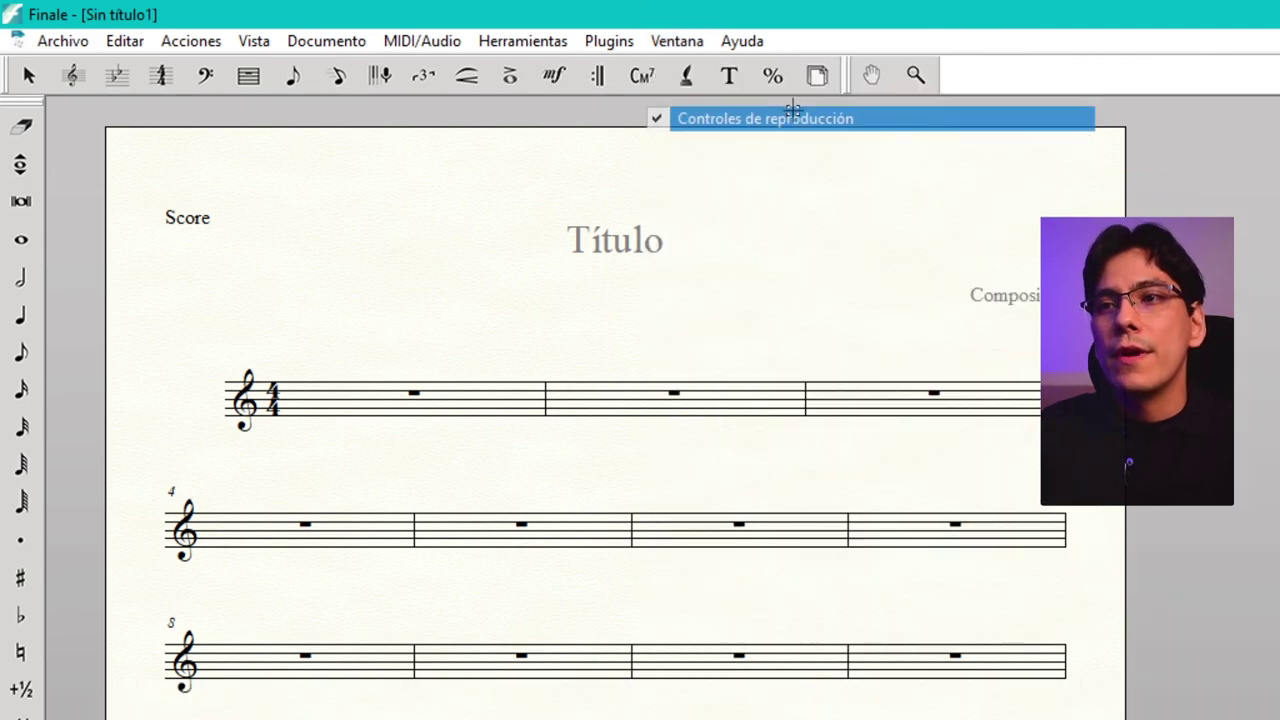
click(684, 47)
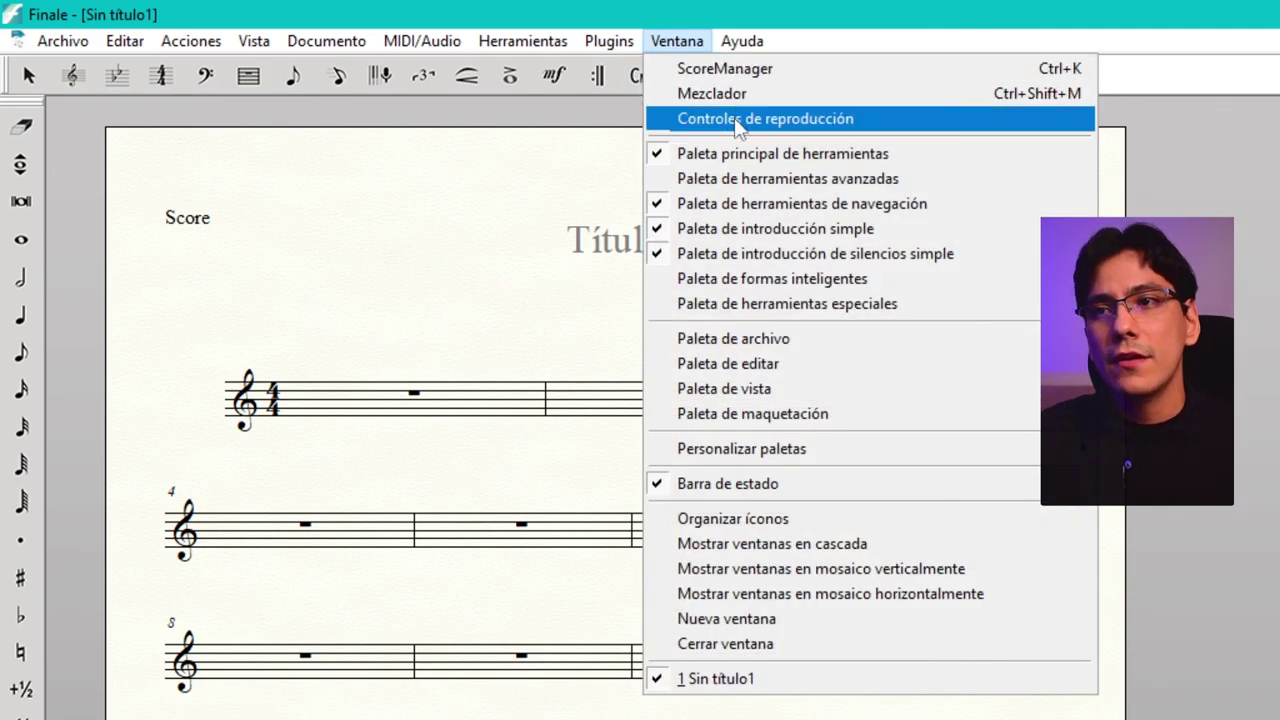
click(738, 122)
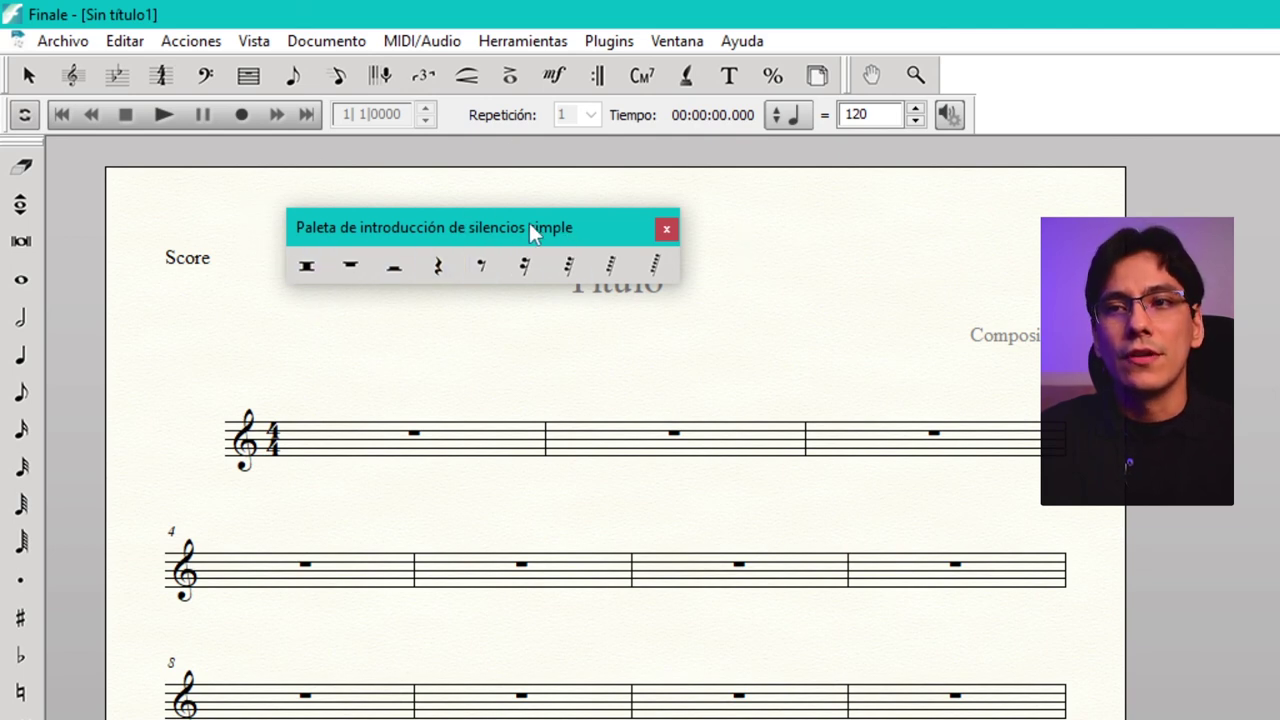
Step: Dock the floating simple rest entry palette vertically beside the Simple Entry palette
drag(486, 218, 380, 192)
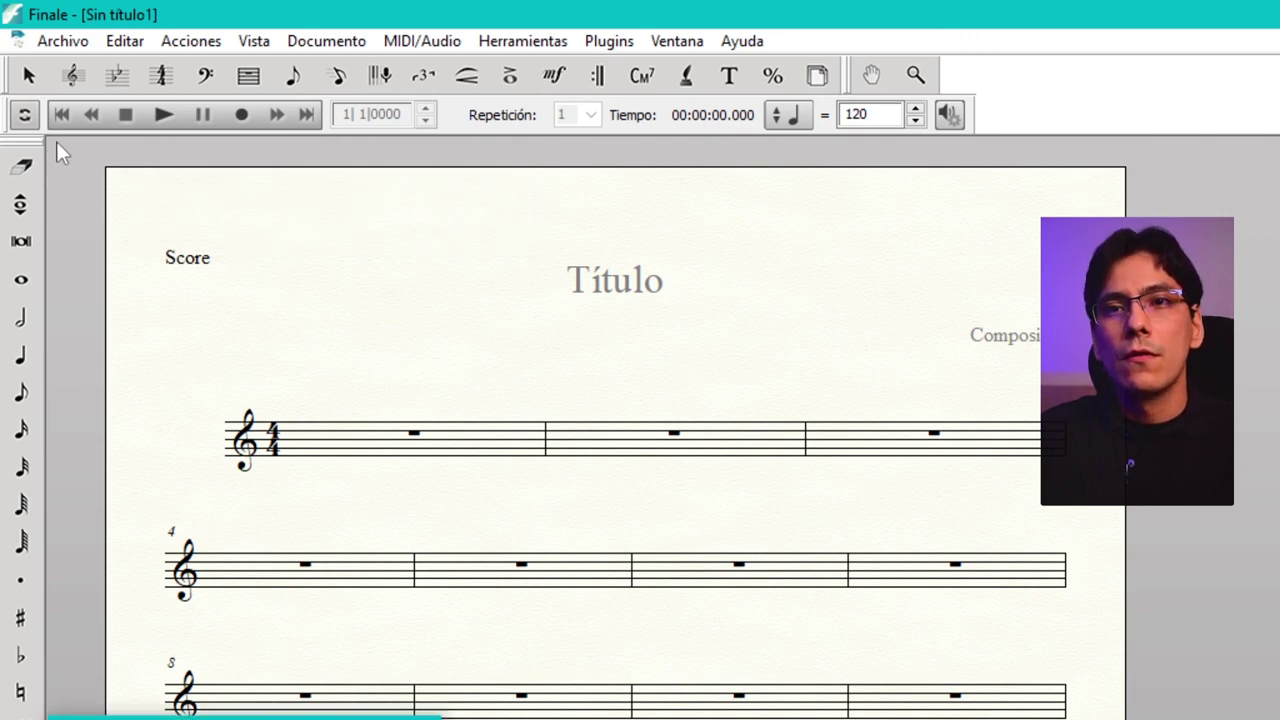
click(56, 135)
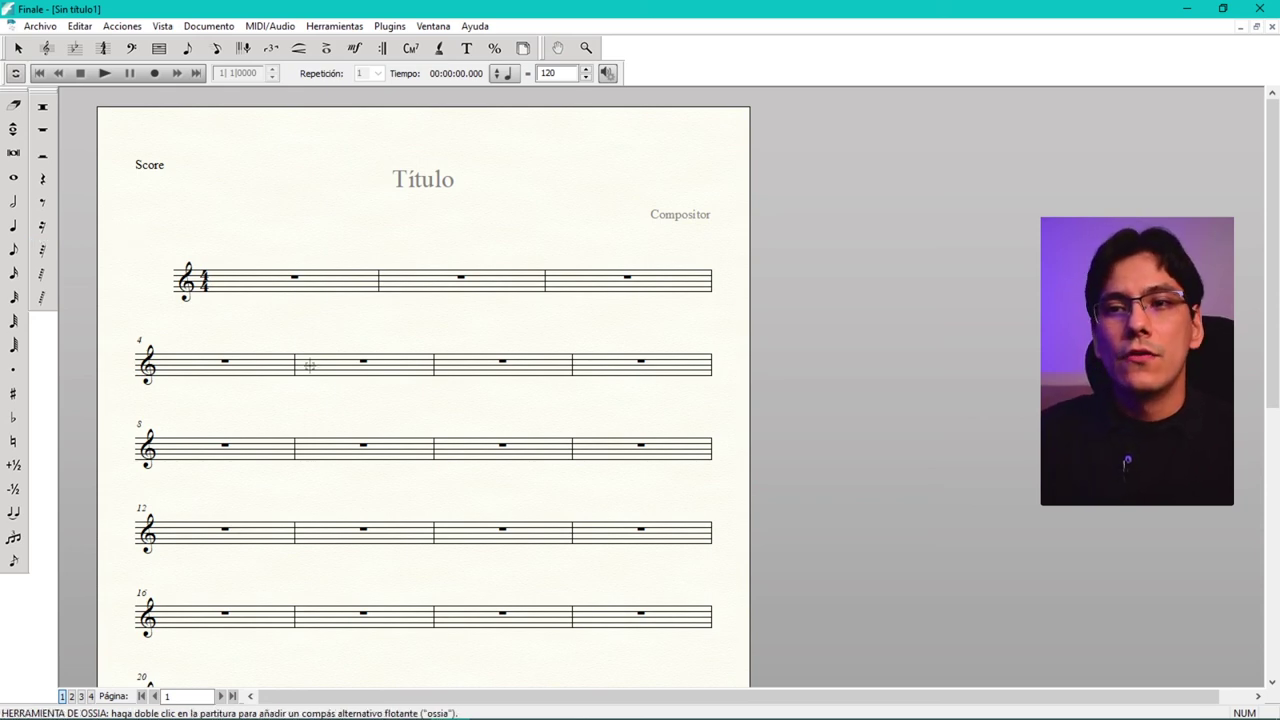
Step: Look over the whole page in Page View, switch to Scroll View, and return to Page View
scroll(310, 366, down, 5)
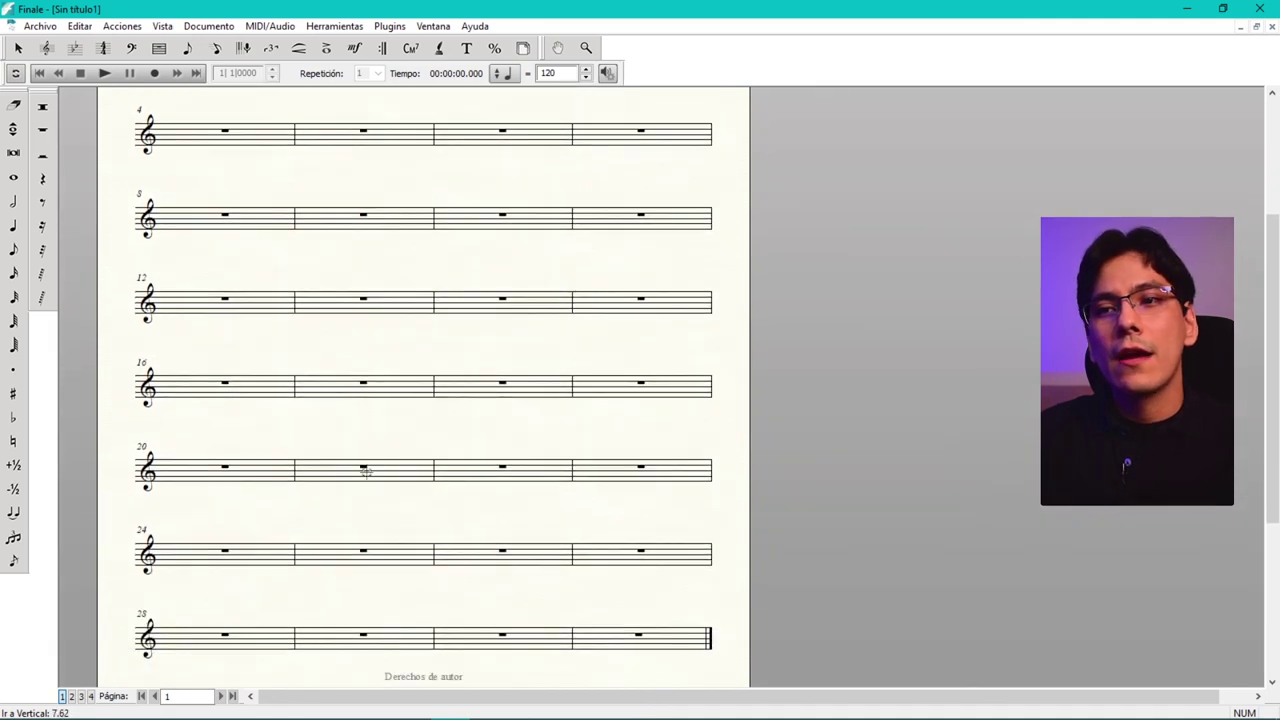
scroll(365, 472, up, 5)
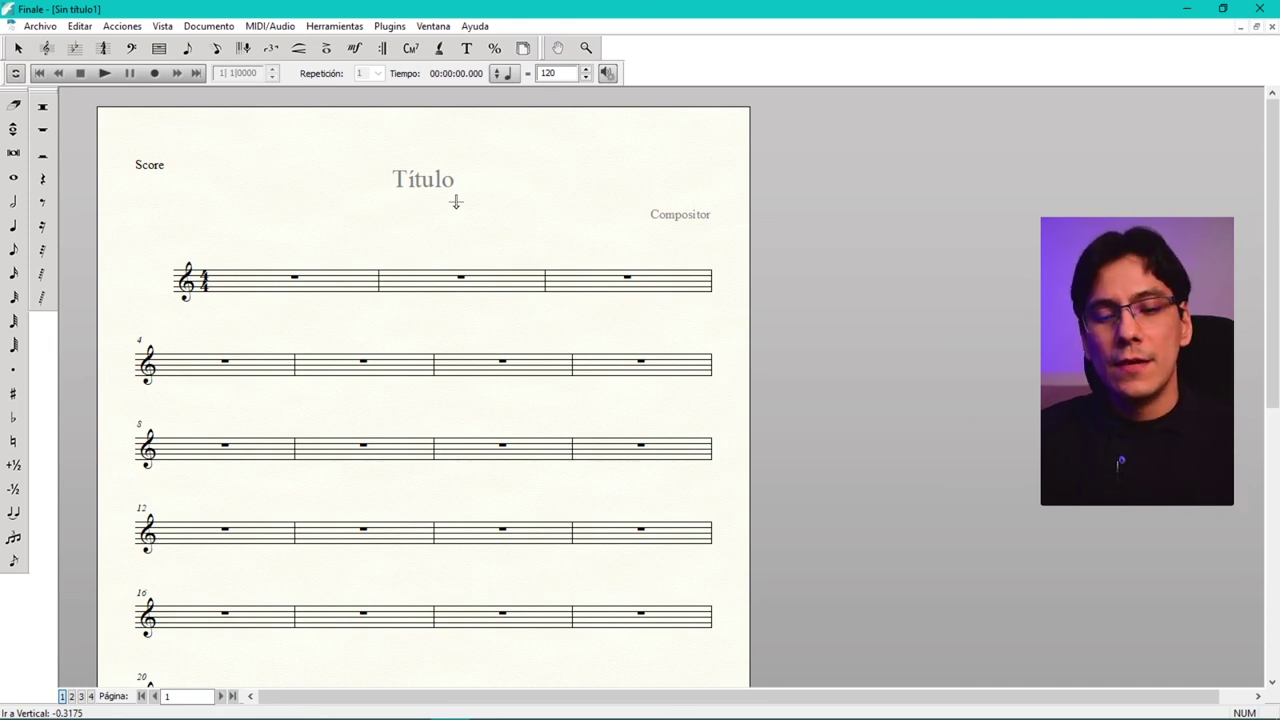
key(ctrl+e)
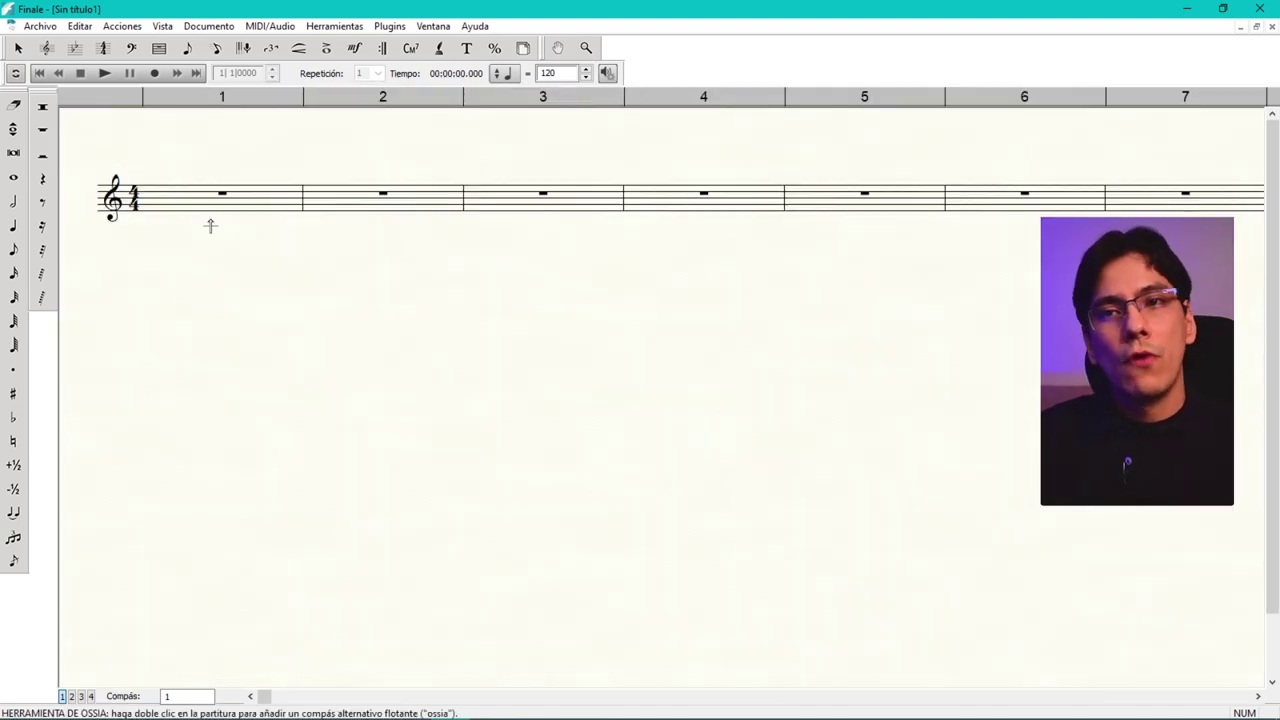
key(ctrl+e)
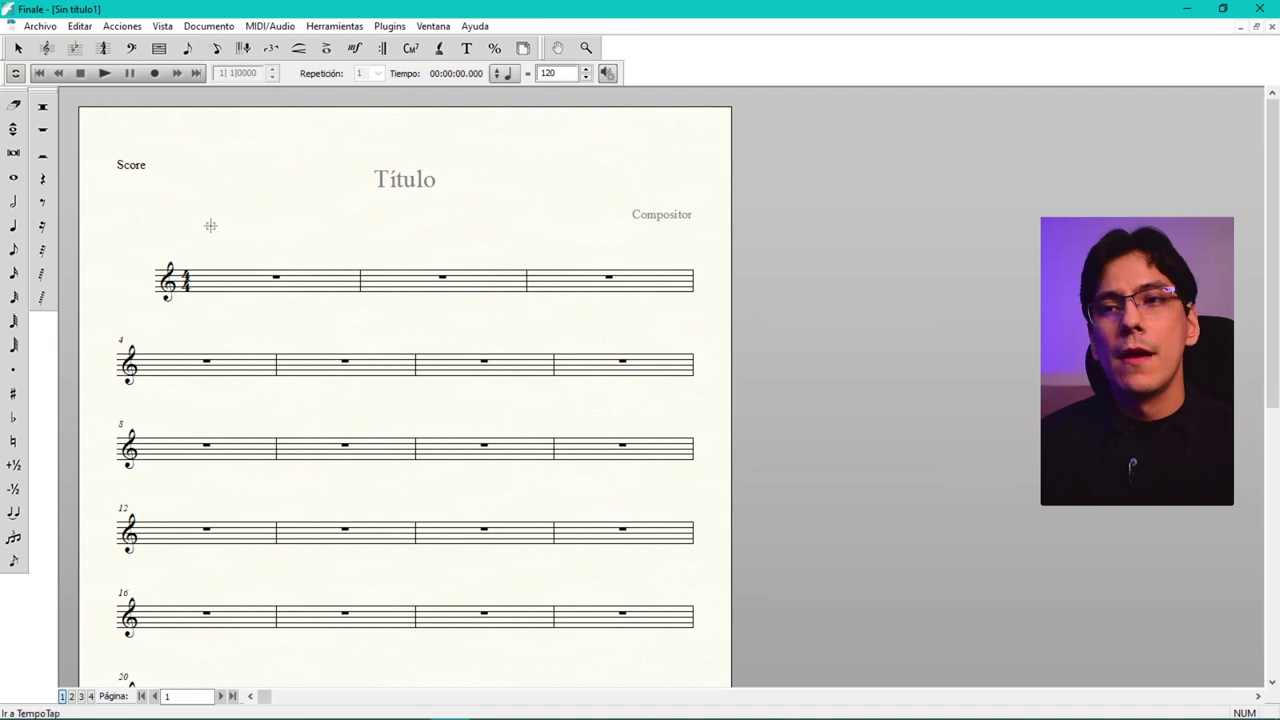
Step: Switch to Studio View and examine the staff's volume, panning and General MIDI 2 instrument options
key(ctrl+shift+e)
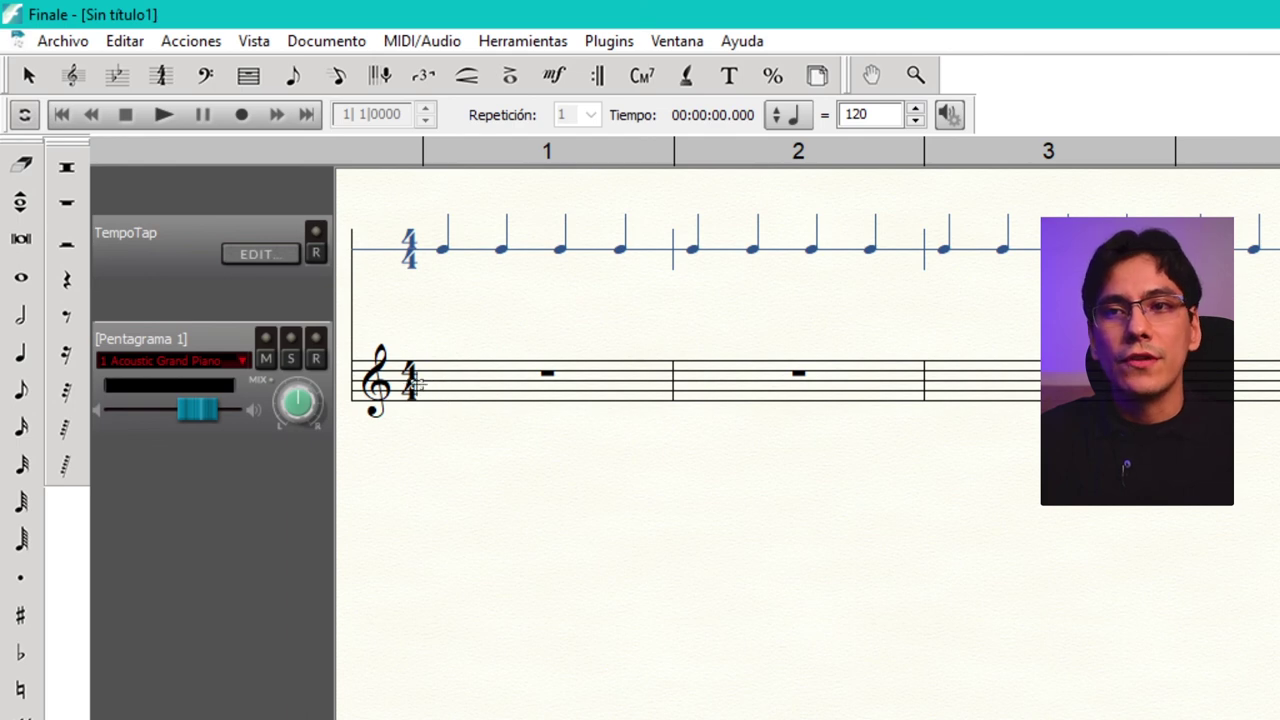
mouse_move(190, 412)
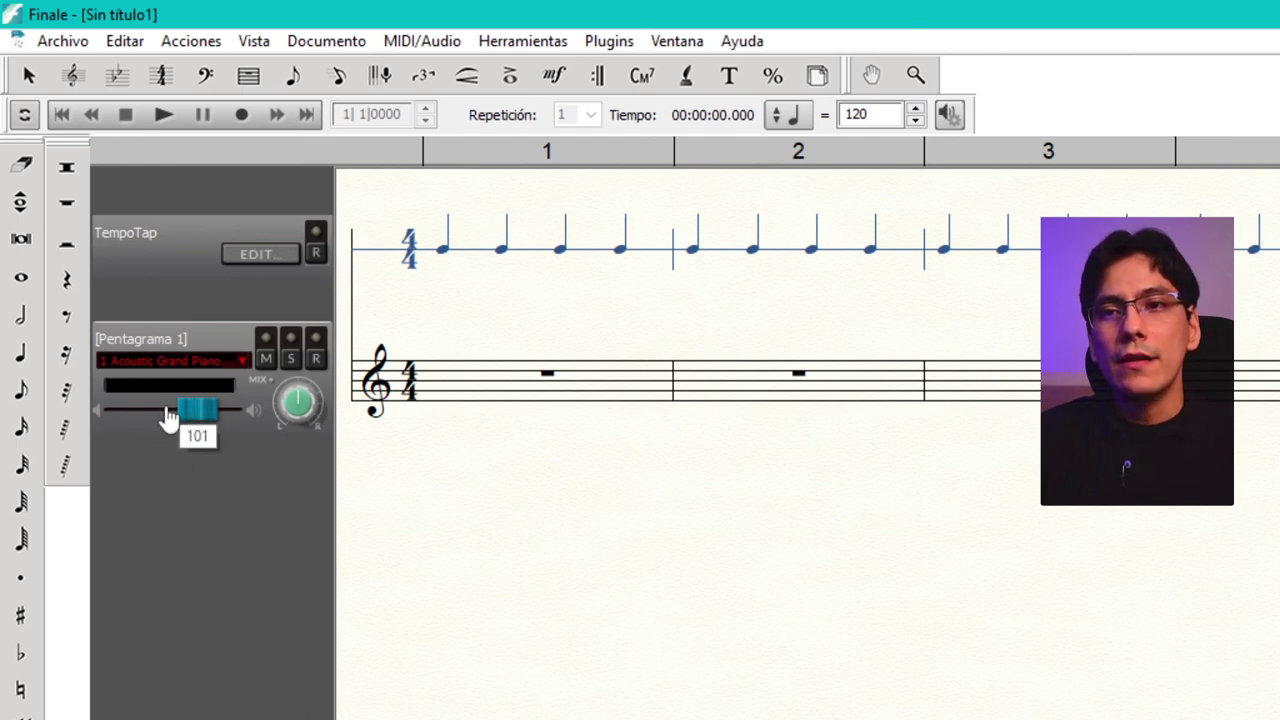
mouse_move(292, 410)
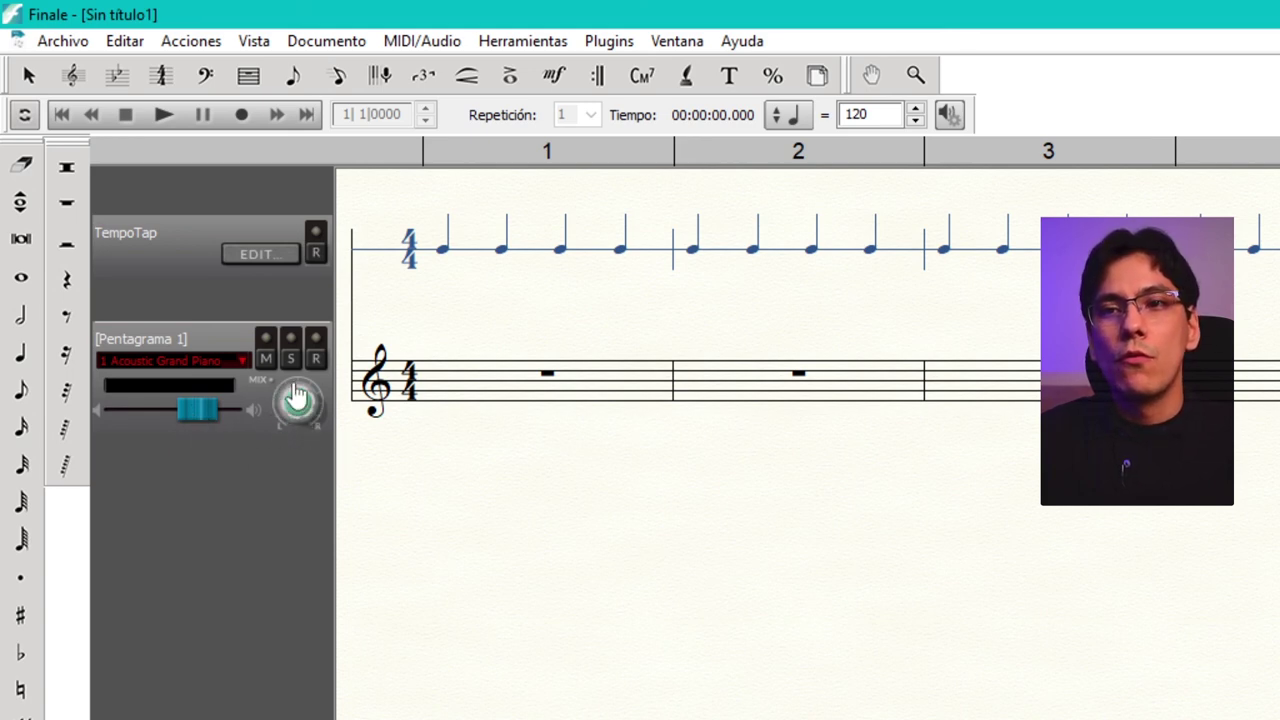
mouse_move(292, 438)
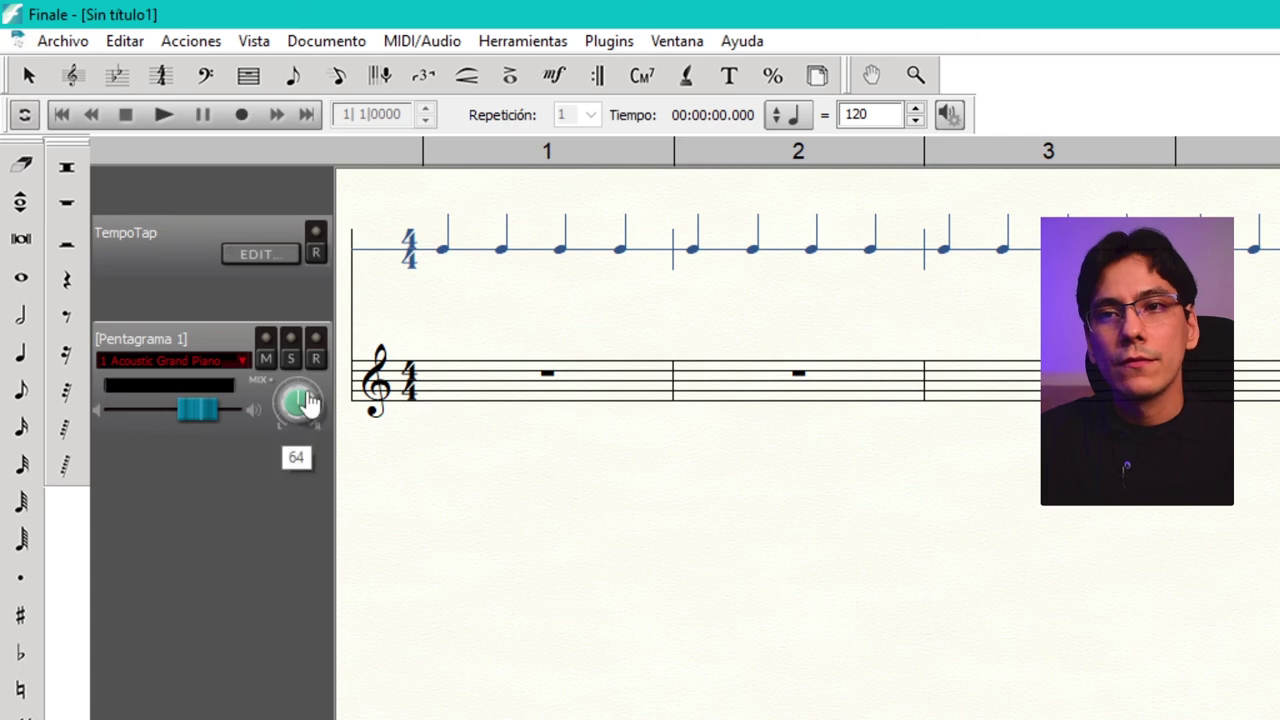
click(240, 368)
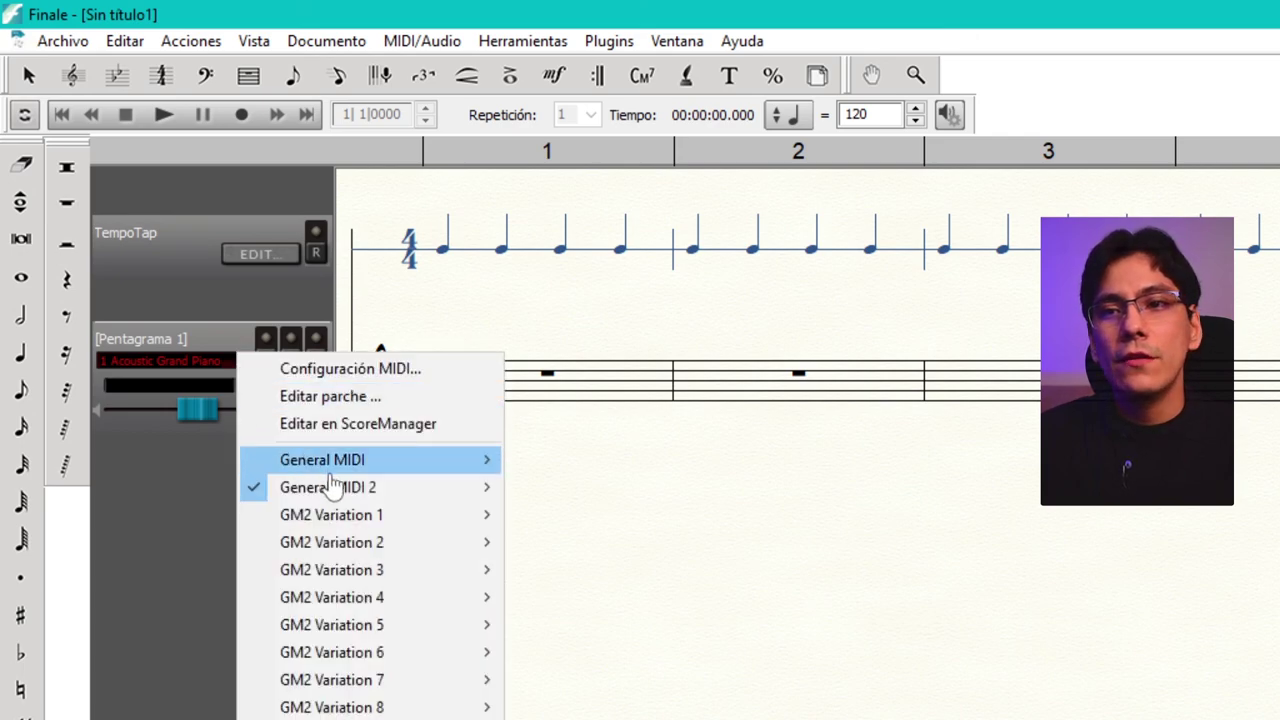
mouse_move(398, 488)
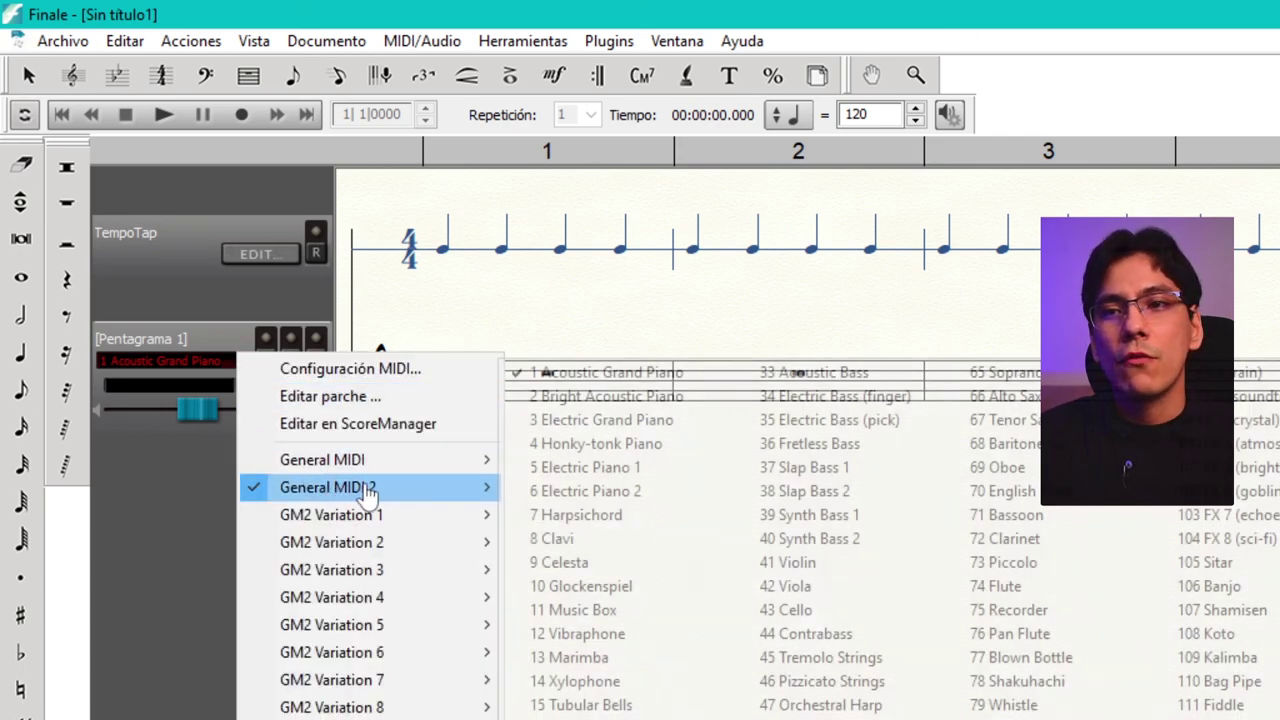
click(154, 460)
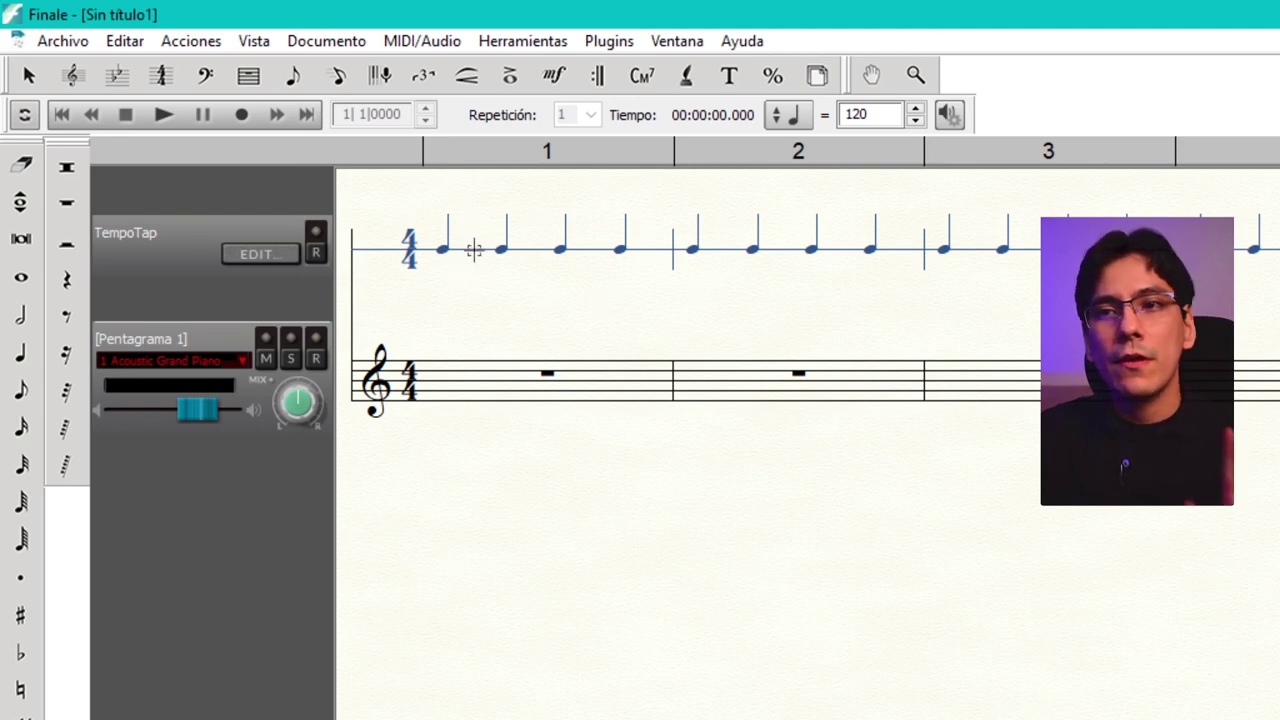
Step: Change the time signature to 3/4 from measure 2 onward with the Time Signature tool
click(162, 80)
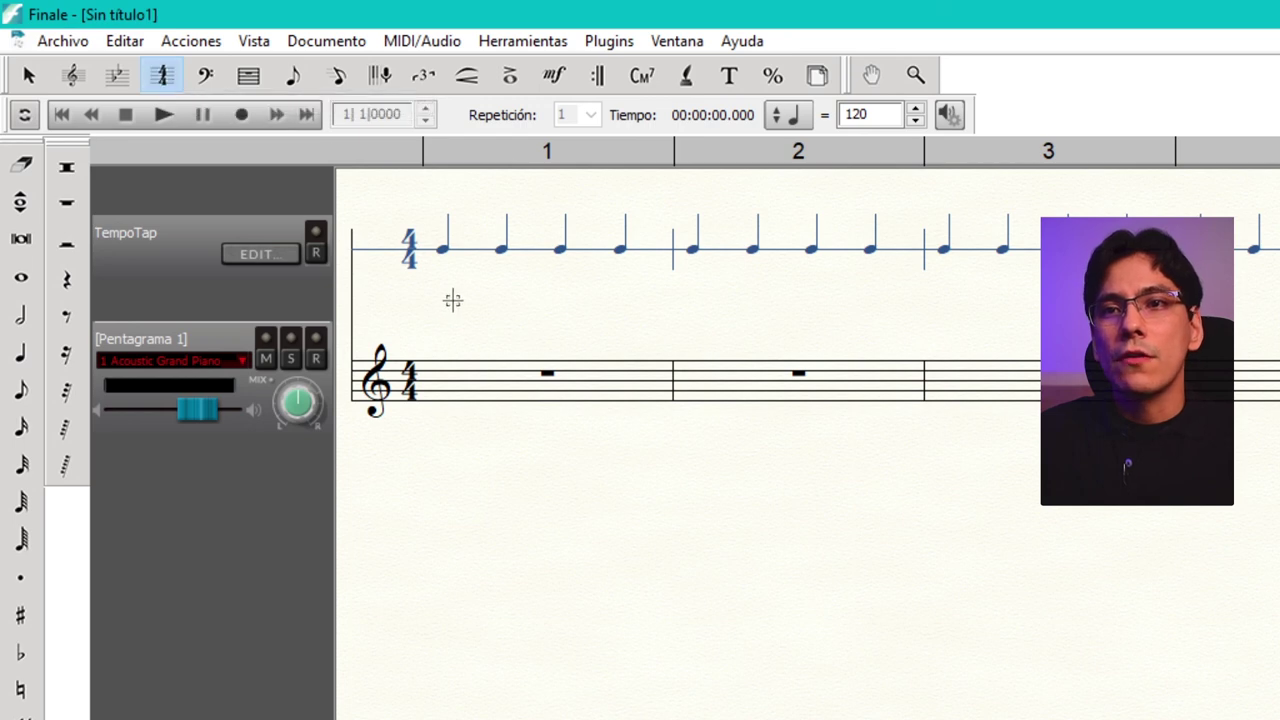
right_click(701, 370)
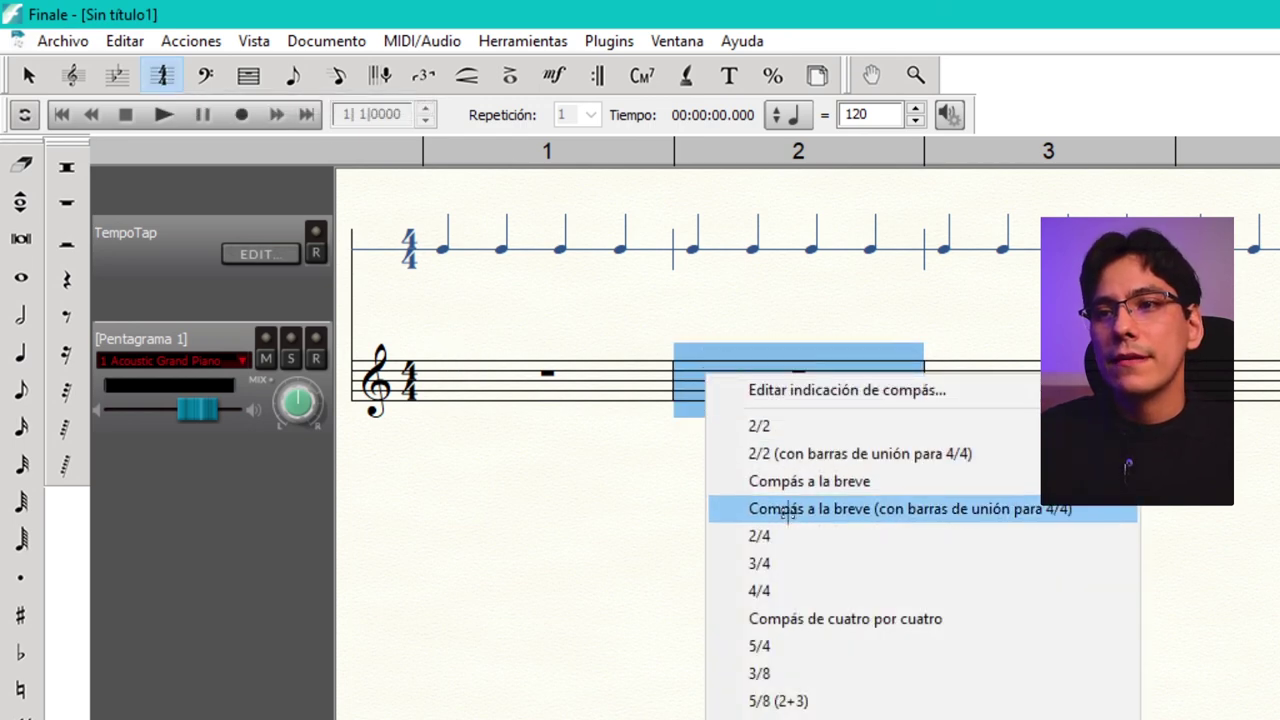
click(775, 563)
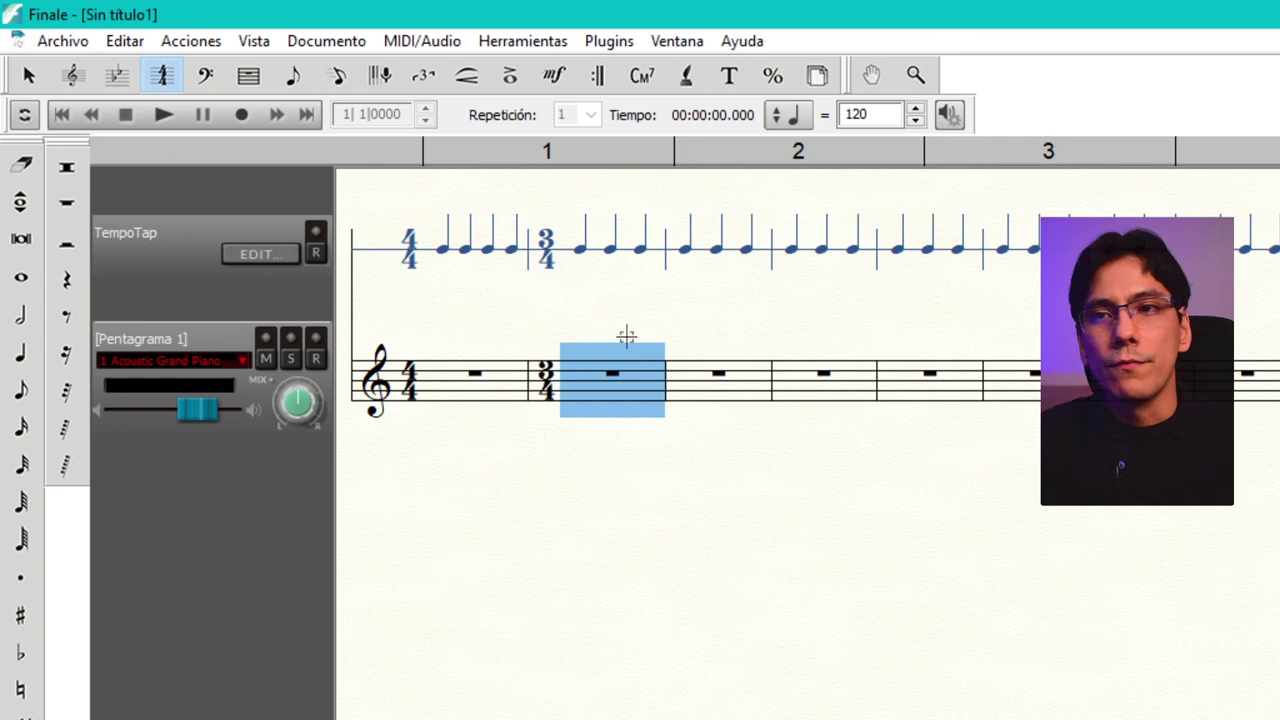
Step: Switch to Scroll View, return to Page View, and review the commands for changing between the views
key(ctrl+e)
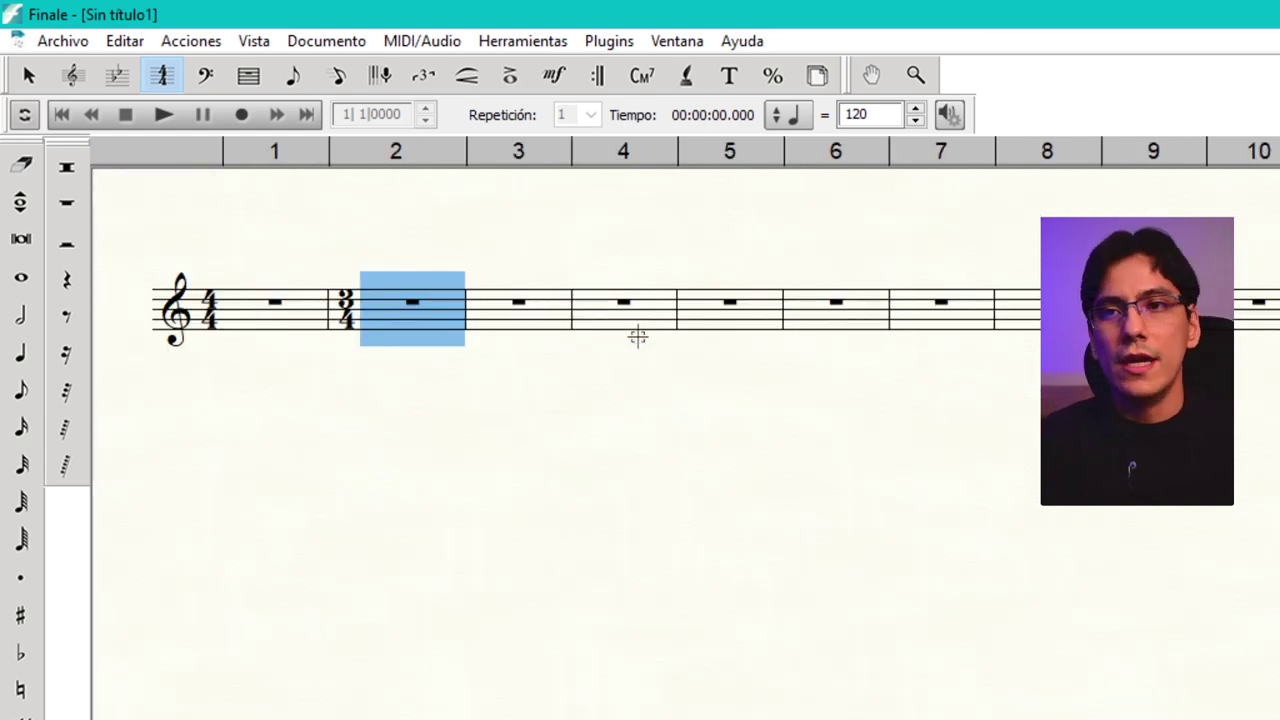
key(ctrl+e)
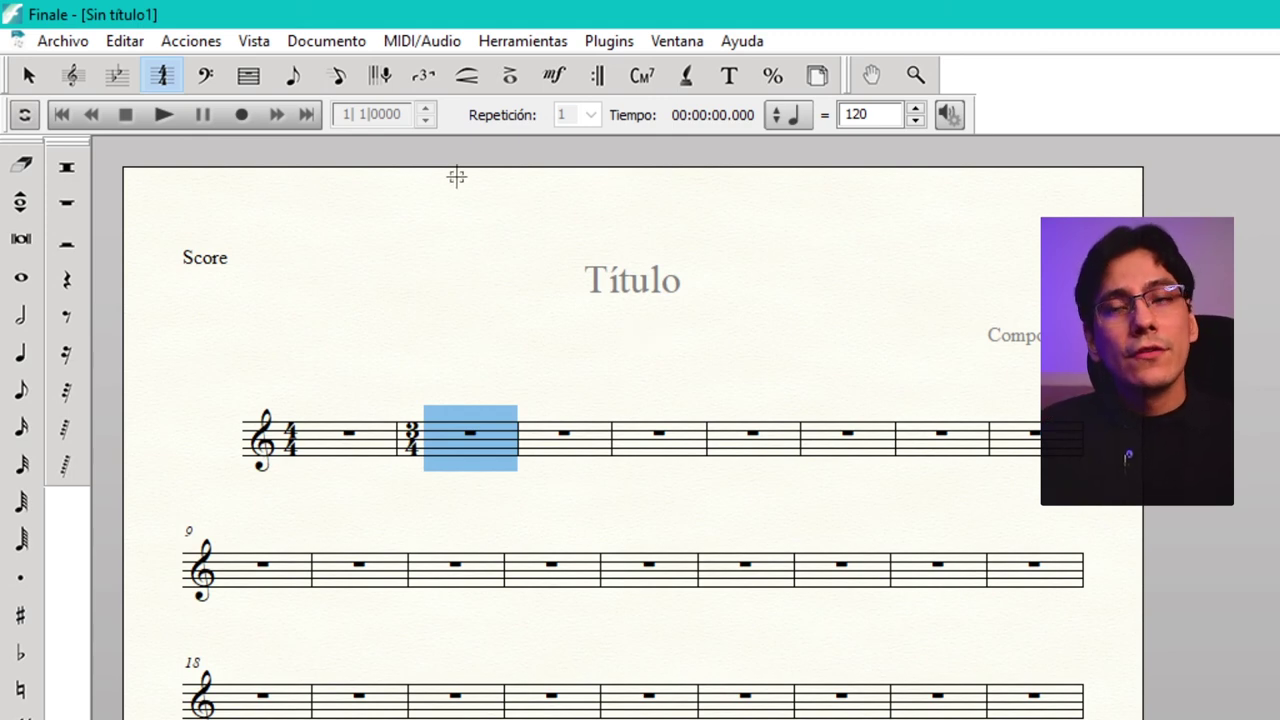
click(256, 44)
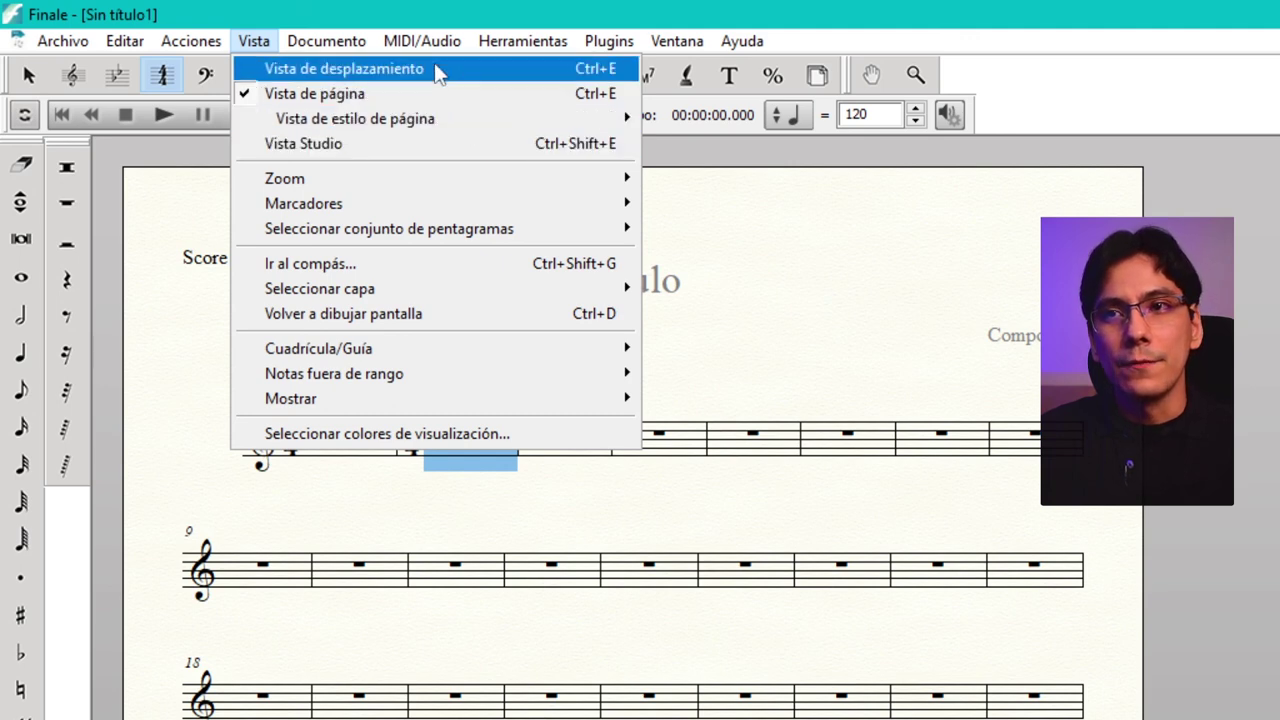
mouse_move(455, 41)
click(470, 10)
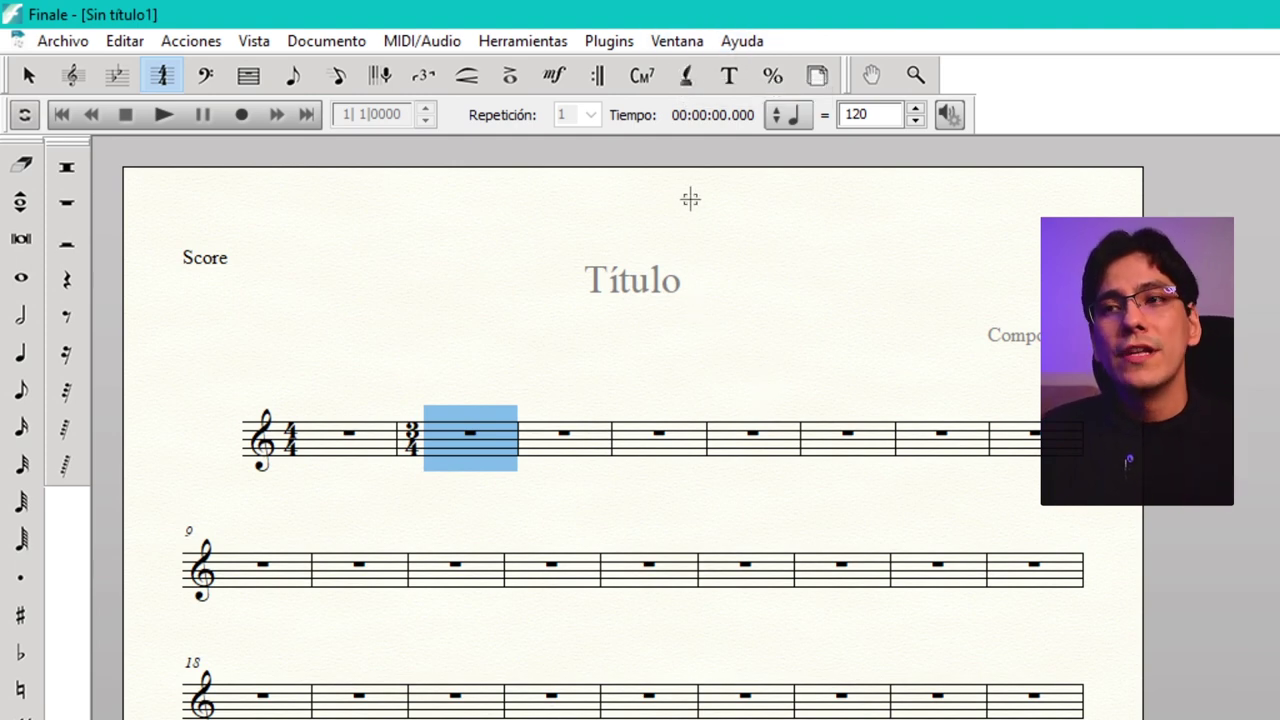
Step: Open the online keyboard shortcuts reference (Atajos de teclado) from the help resources and look through its list of topics
click(739, 39)
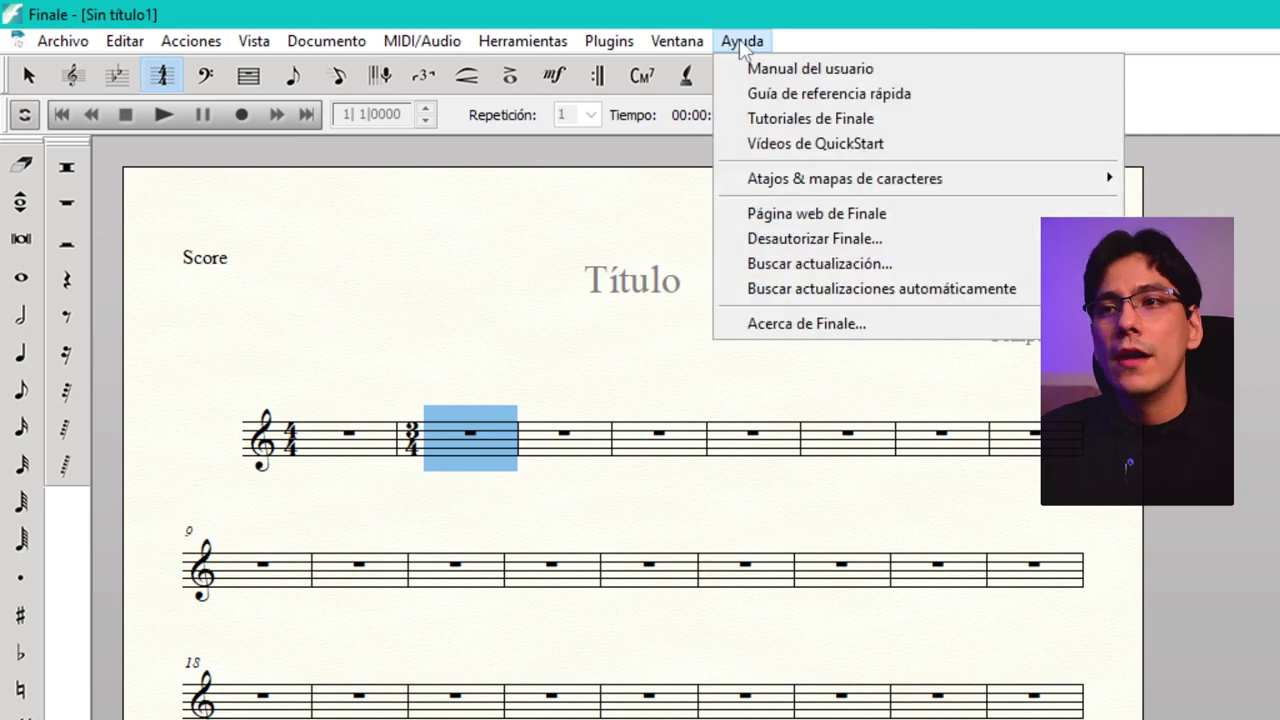
mouse_move(787, 178)
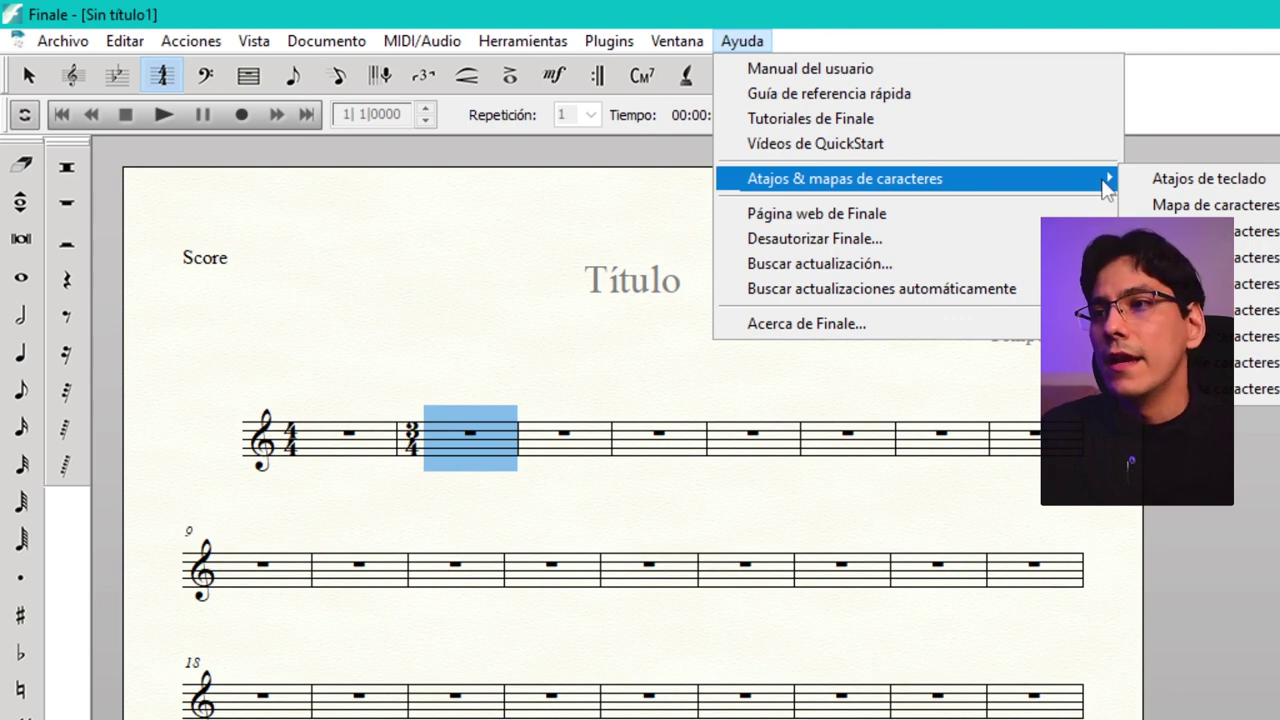
click(1226, 186)
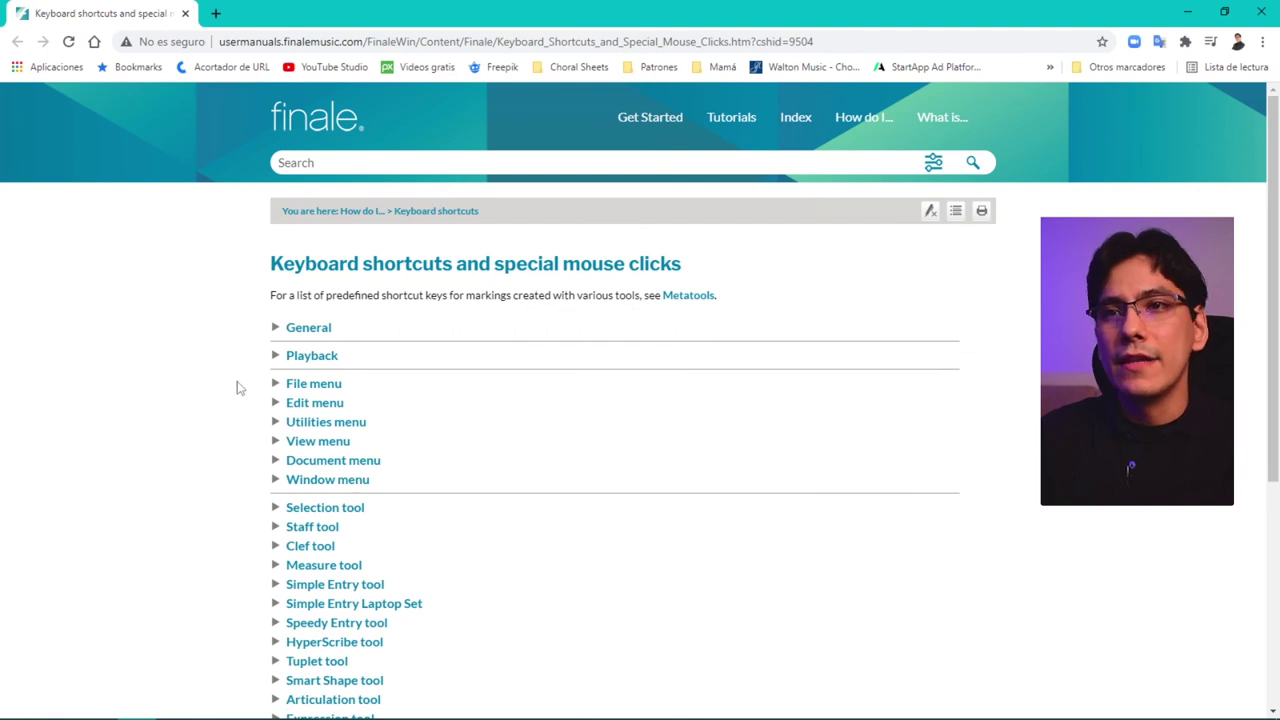
scroll(226, 354, down, 3)
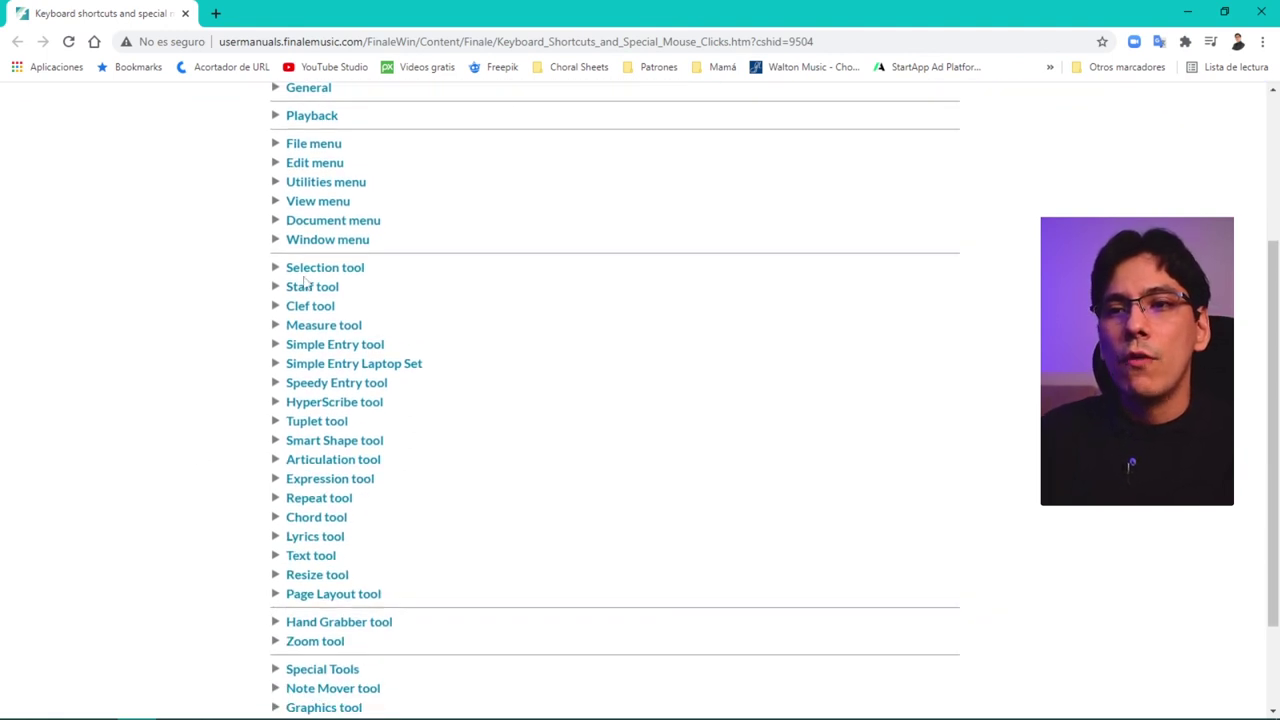
scroll(328, 240, down, 1)
scroll(333, 276, down, 1)
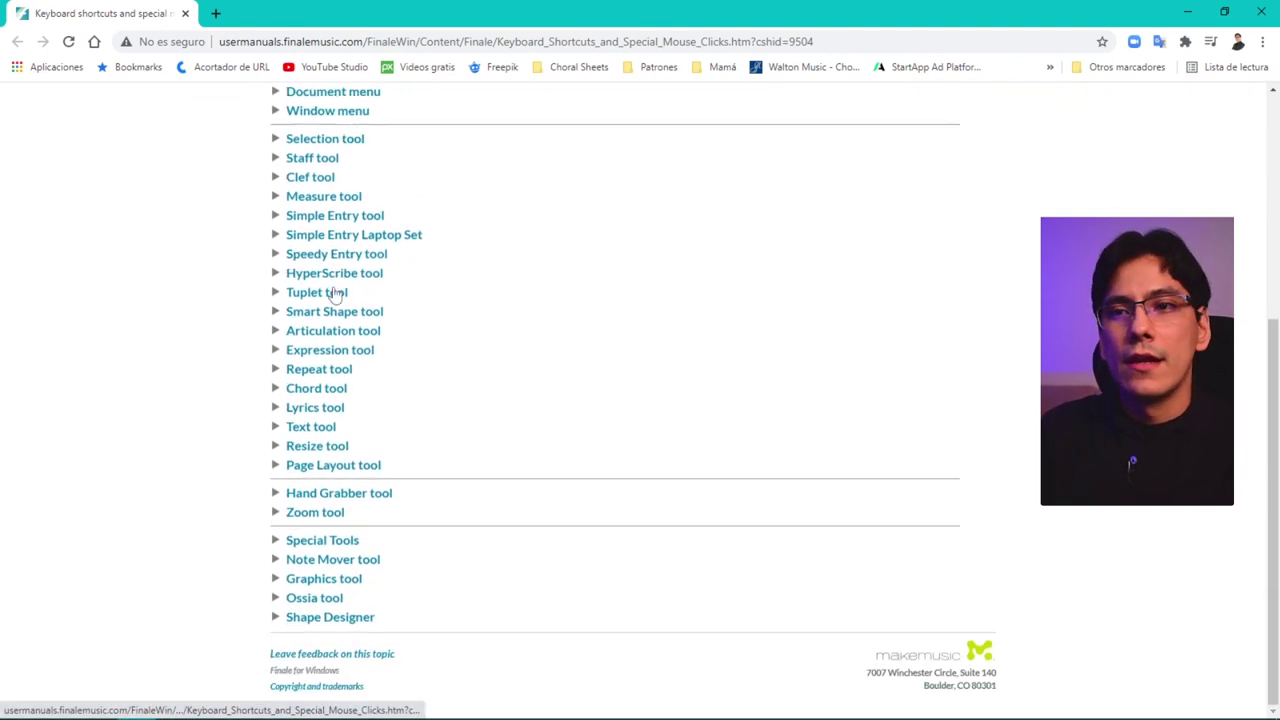
scroll(349, 391, up, 5)
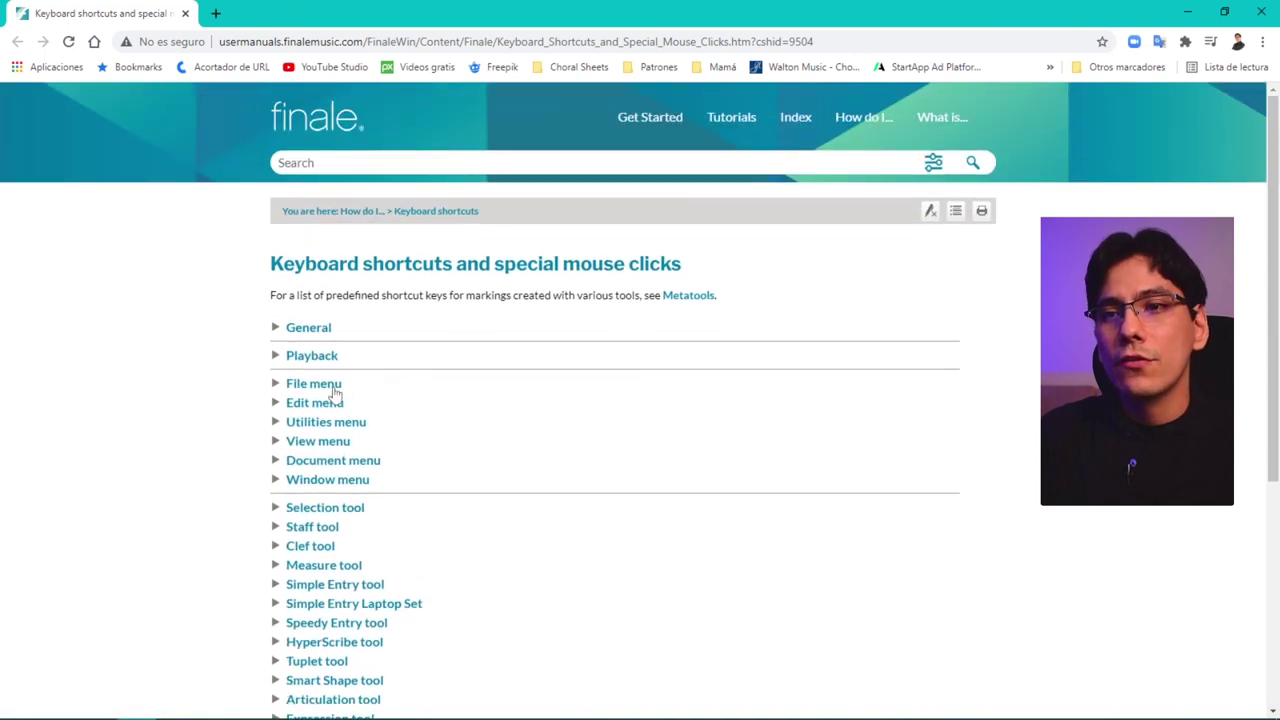
Step: Look through the tool topics in the keyboard shortcuts reference and expand the Staff tool section to read its commands
scroll(340, 420, down, 3)
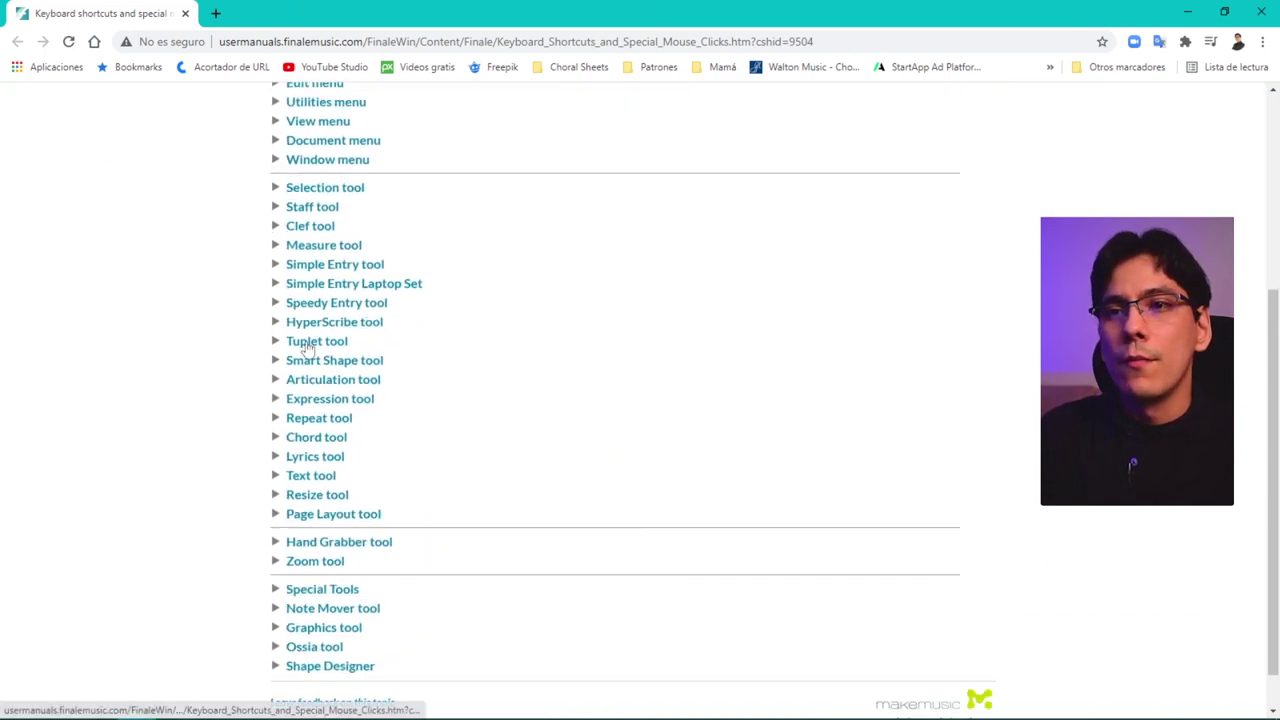
scroll(300, 196, up, 1)
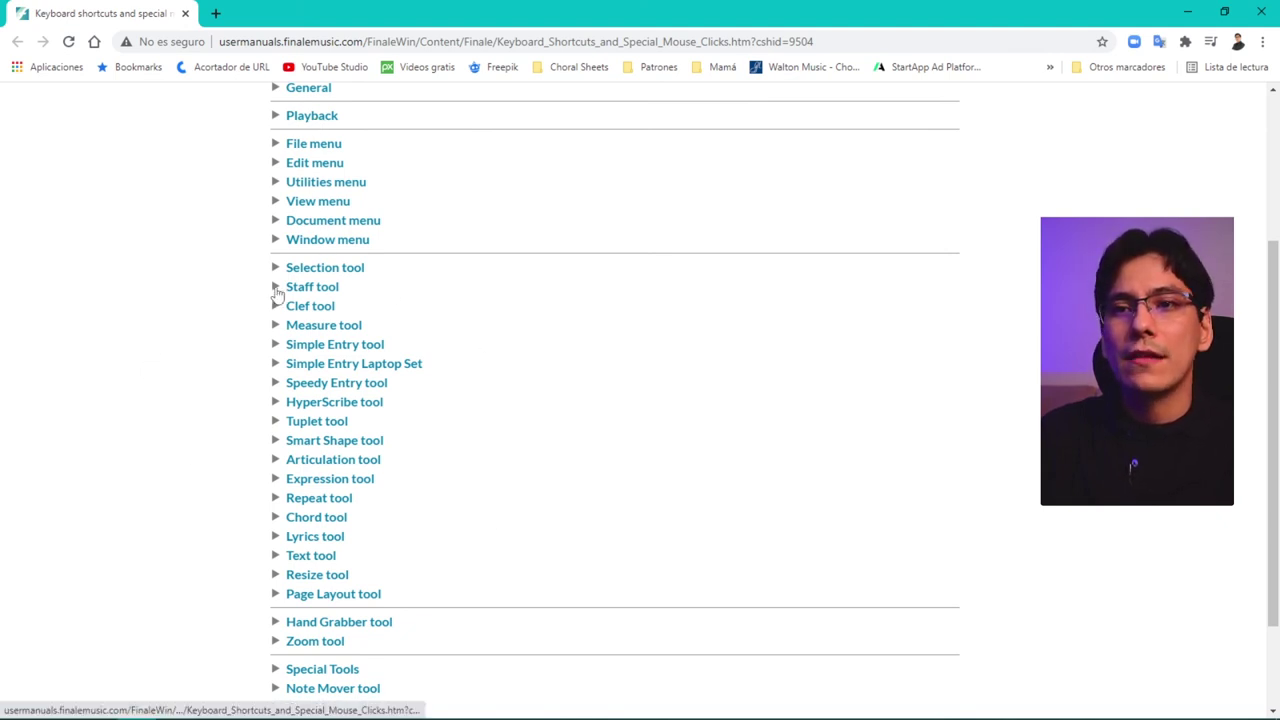
click(277, 290)
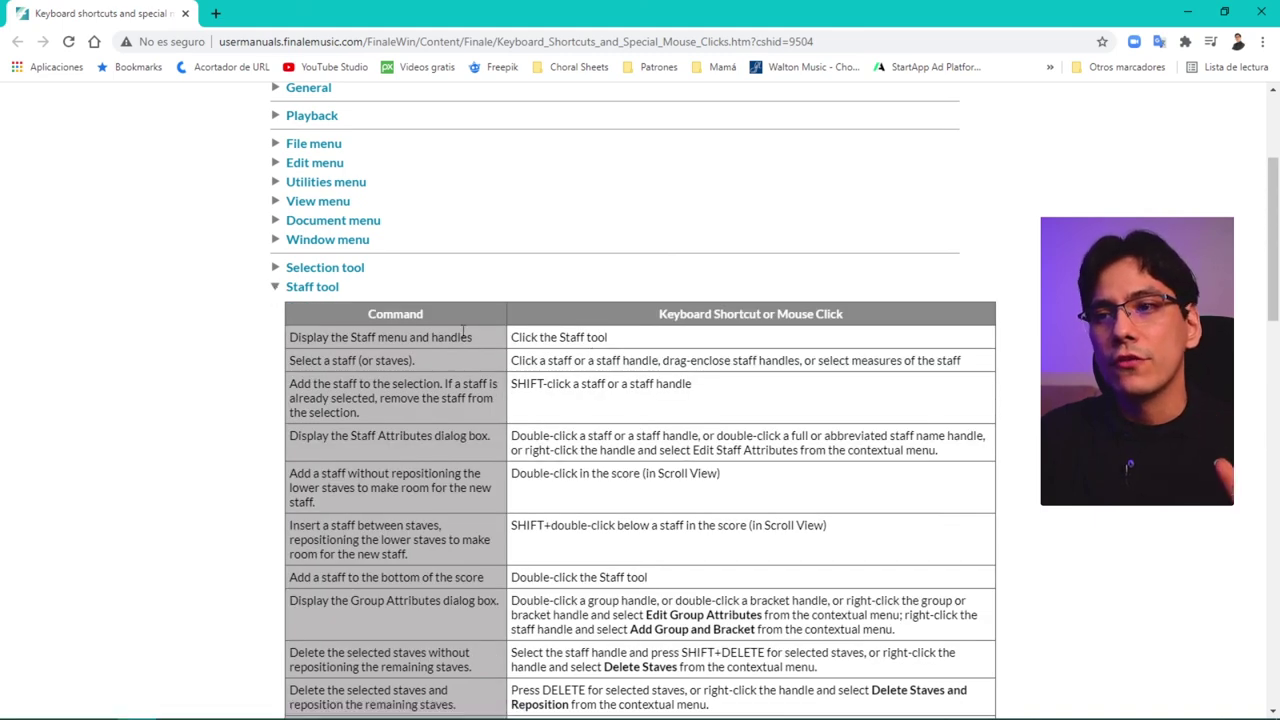
scroll(463, 335, down, 1)
scroll(560, 330, down, 1)
scroll(588, 327, down, 5)
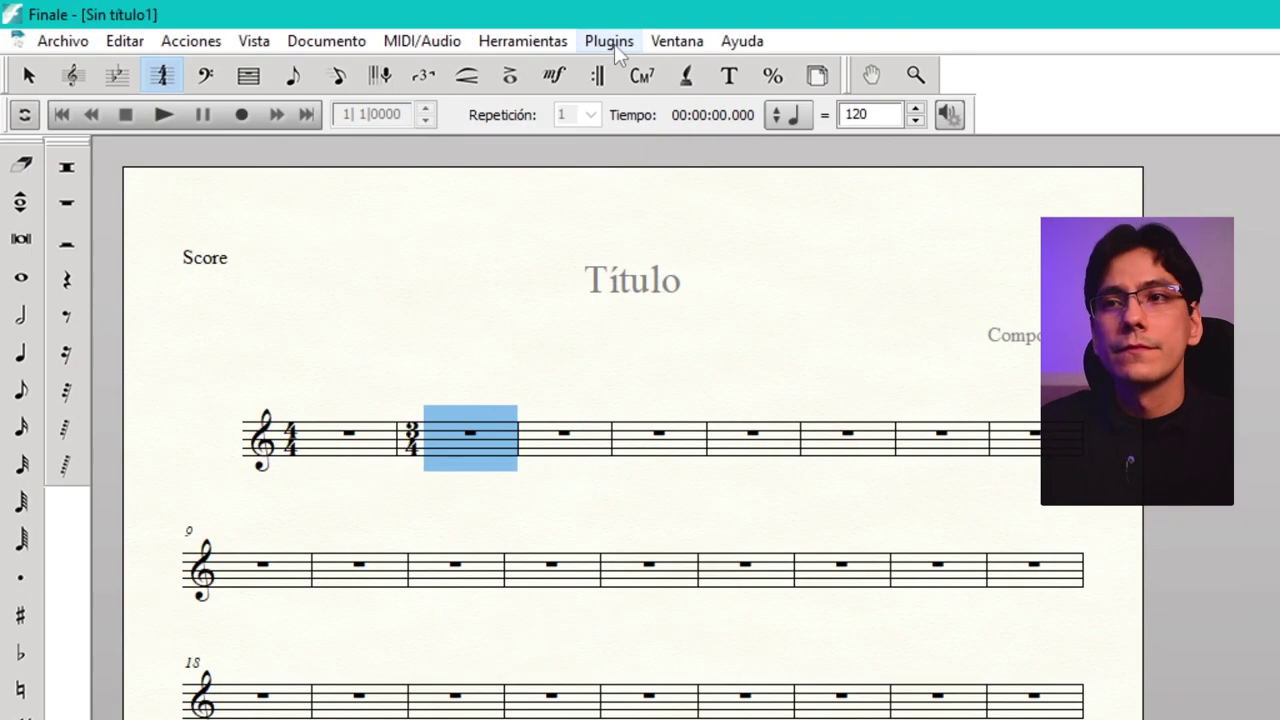
Step: Open the TG Tools Menu Shortcuts plug-in, examine the key and menu command options for adding a shortcut, and close it without assigning one
click(392, 28)
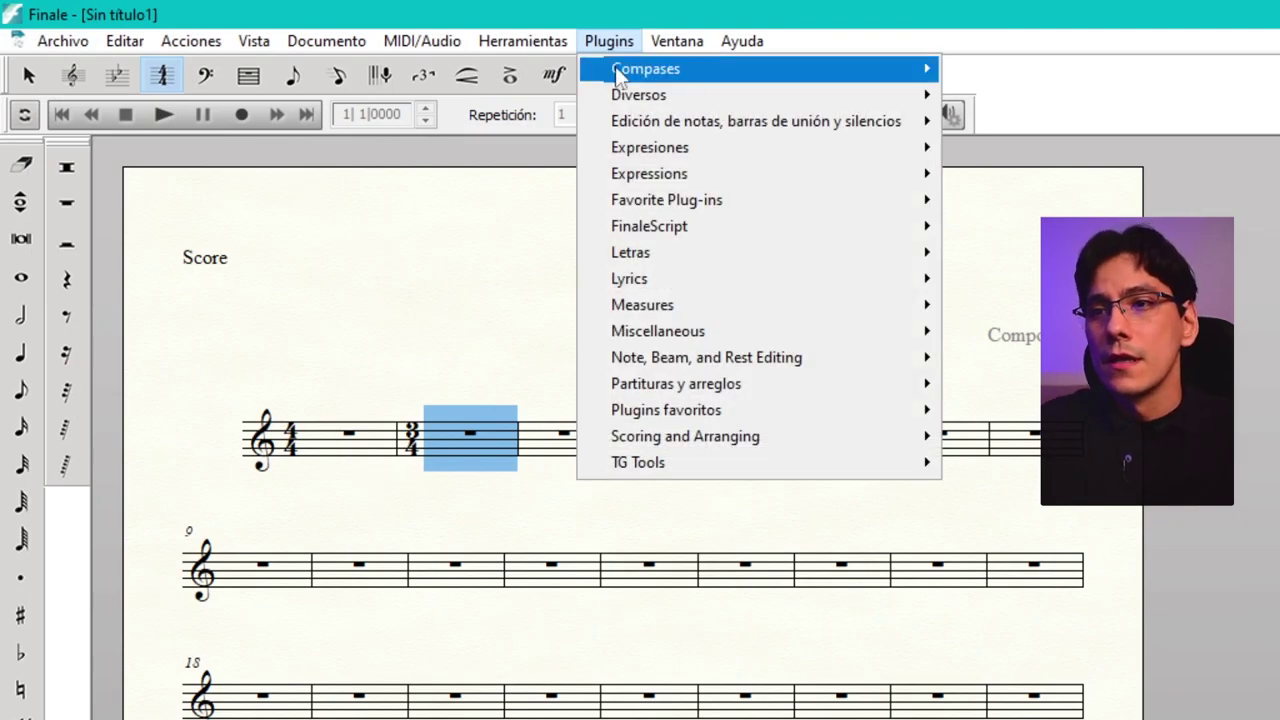
mouse_move(700, 468)
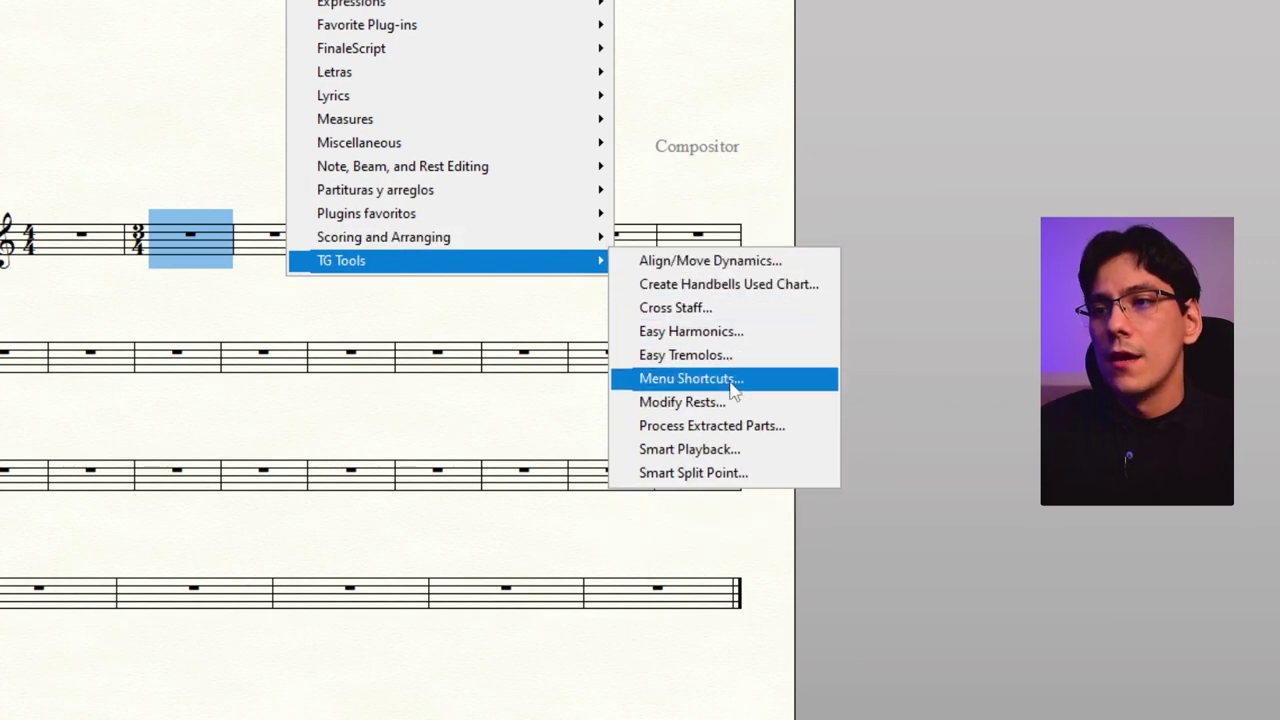
click(731, 383)
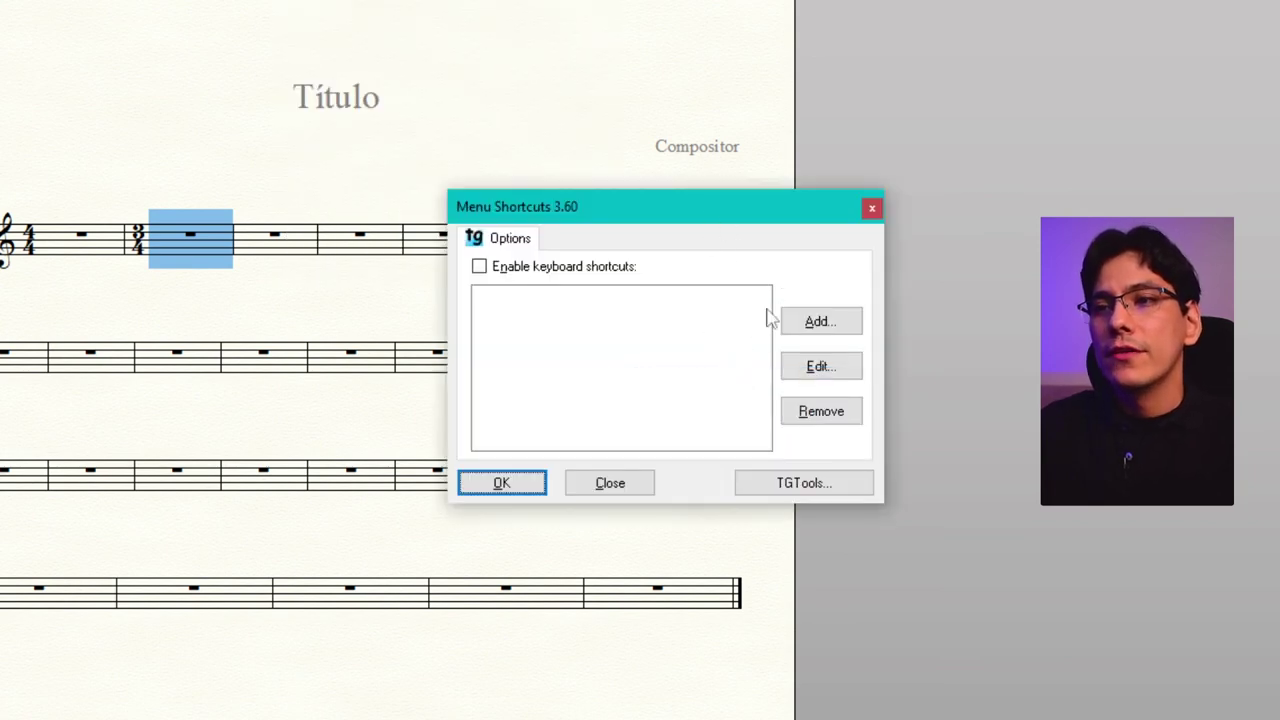
click(819, 323)
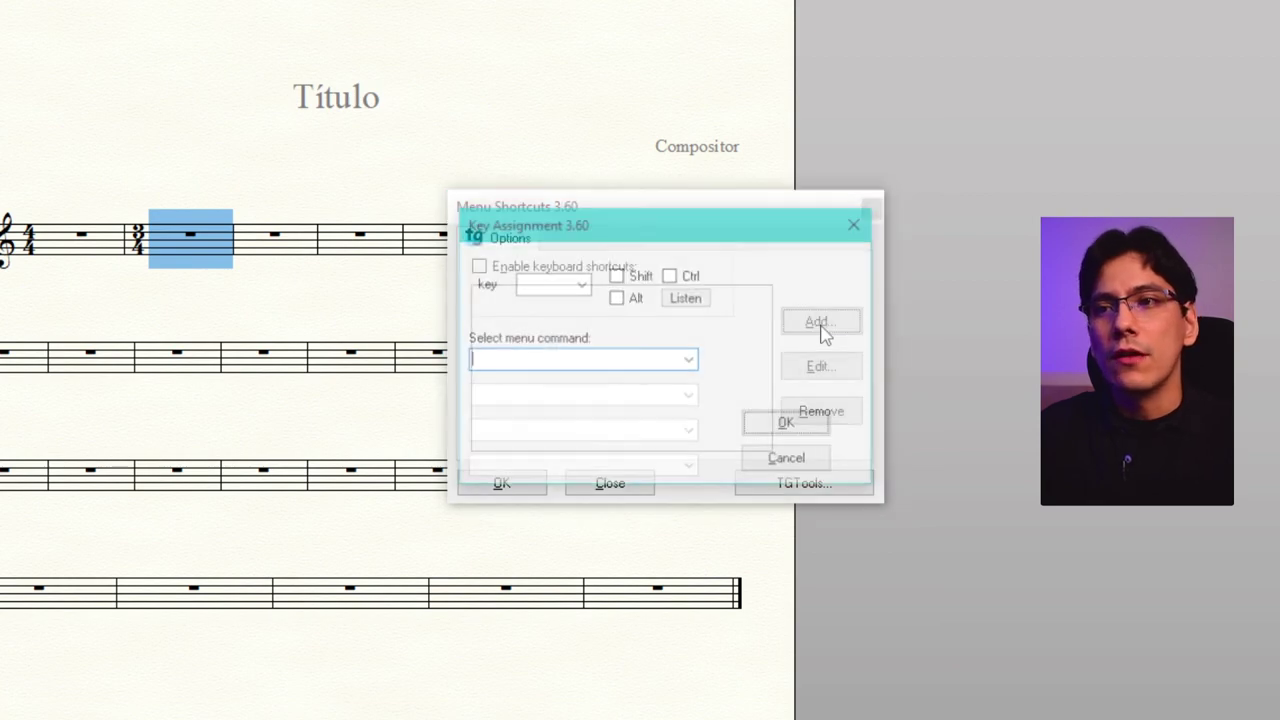
click(689, 361)
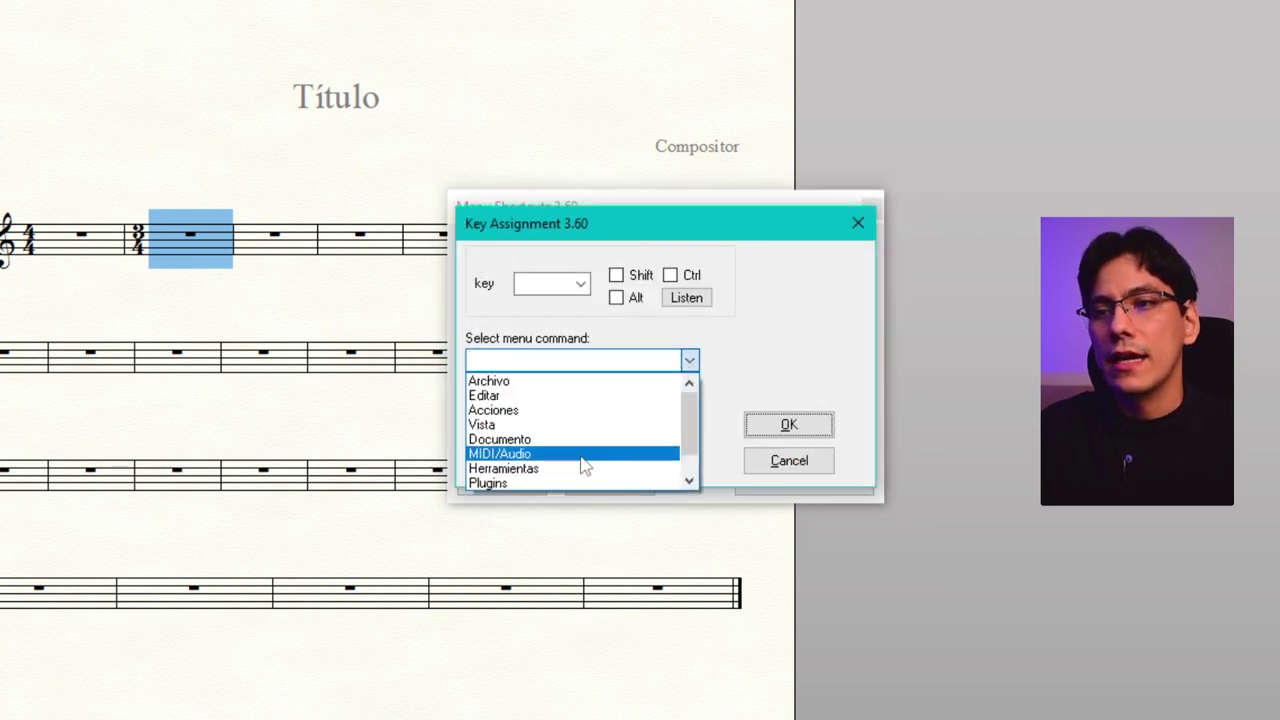
scroll(570, 460, down, 1)
scroll(600, 445, up, 1)
click(763, 351)
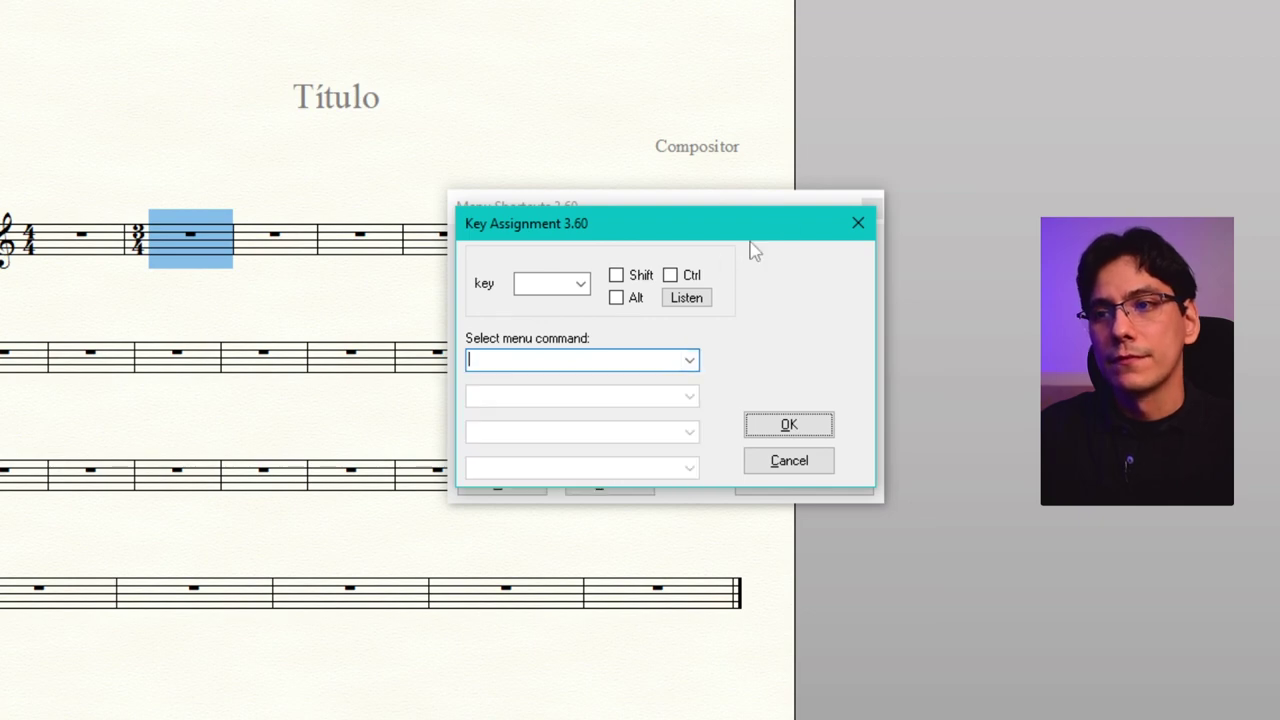
click(808, 460)
click(872, 208)
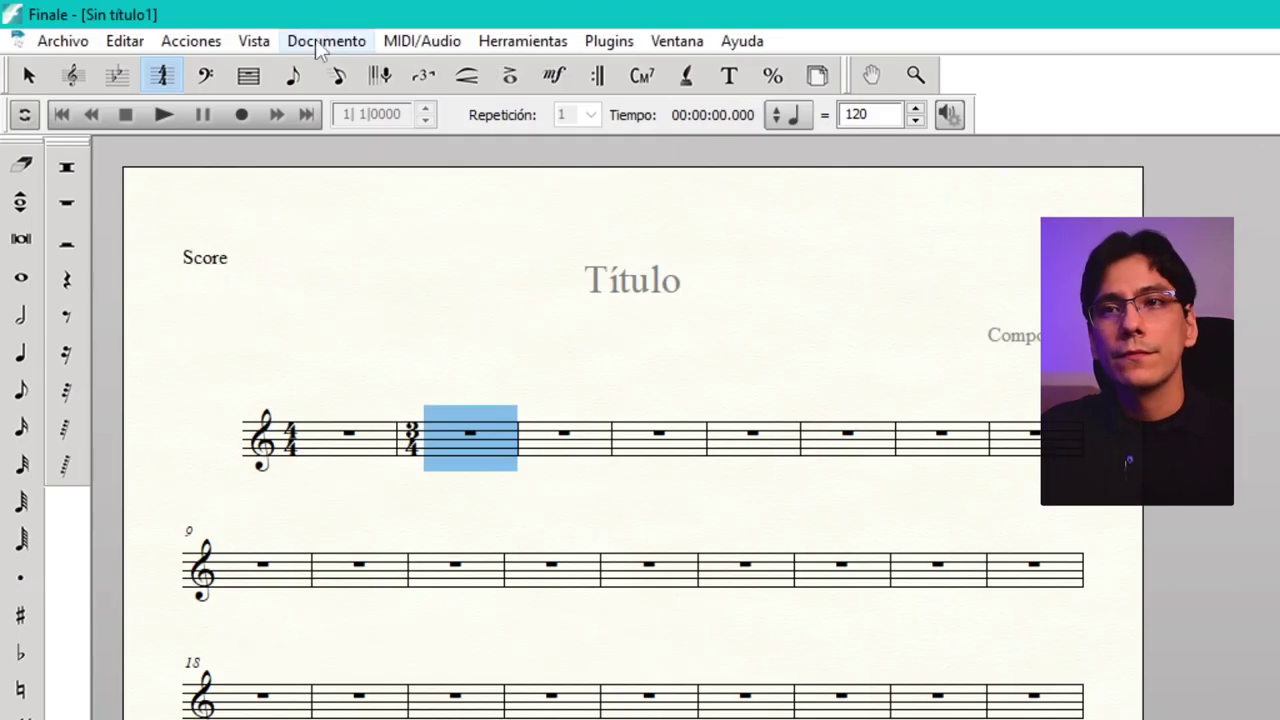
Step: Review the Documento commands for editing the score and parts, page format, playback and document options
click(320, 45)
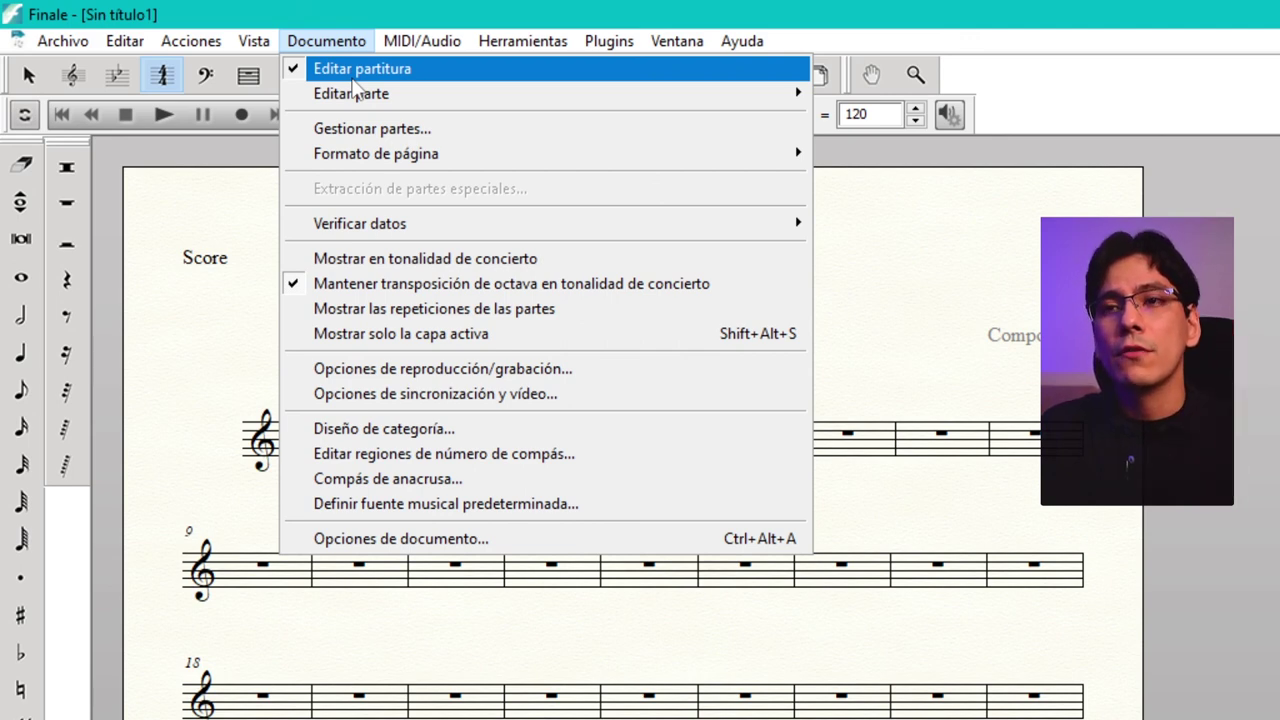
mouse_move(371, 95)
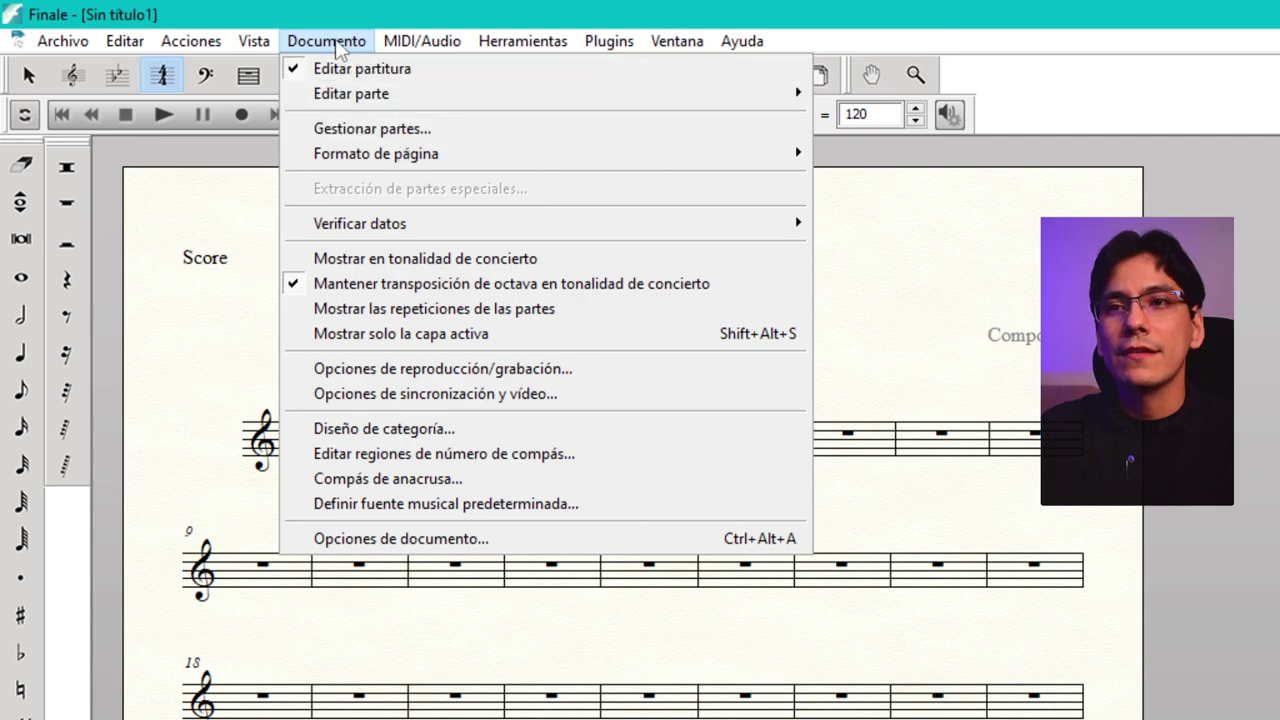
click(337, 45)
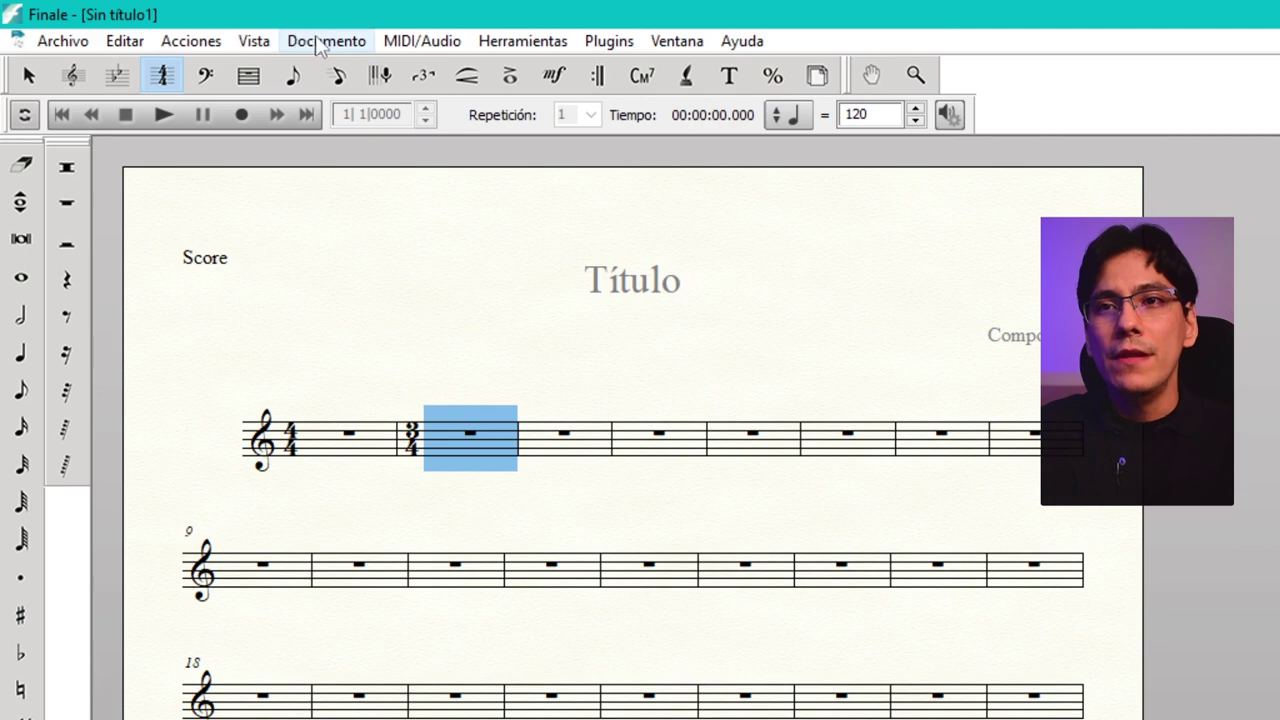
Step: Keep automatic file saving every 10 minutes and backup copies on save enabled in the Guardar preferences, and apply them
click(122, 45)
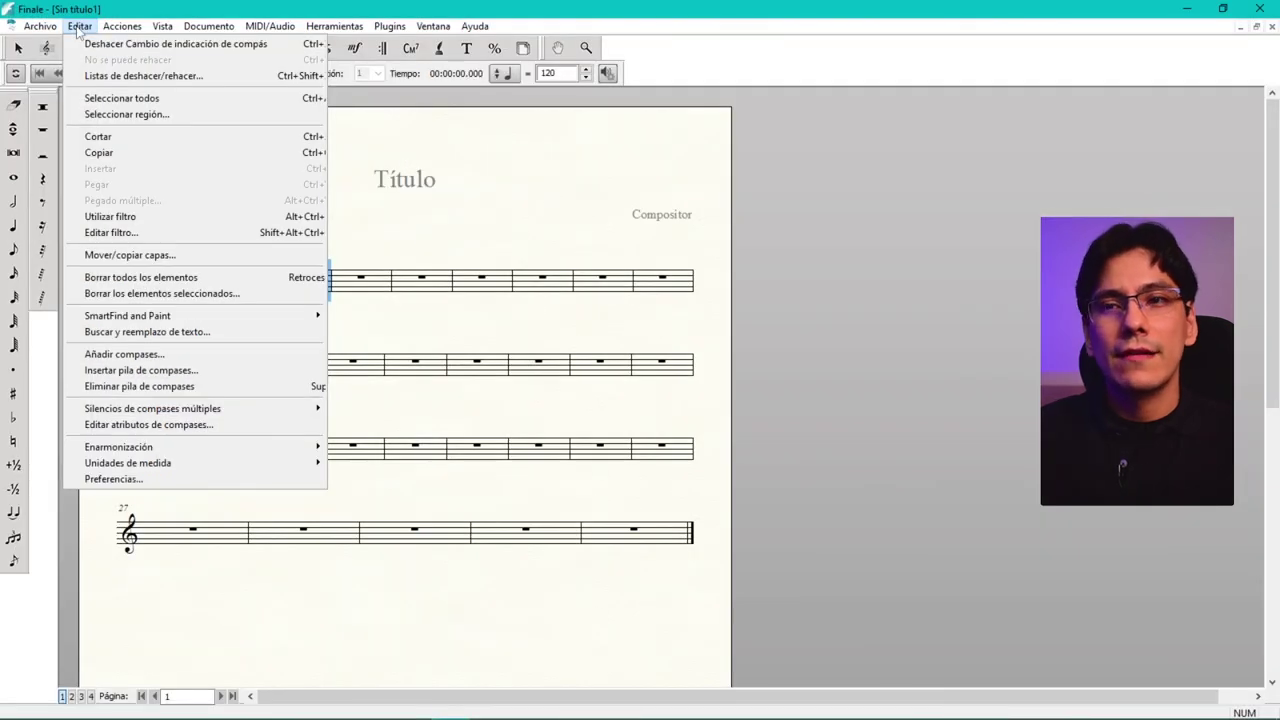
click(120, 480)
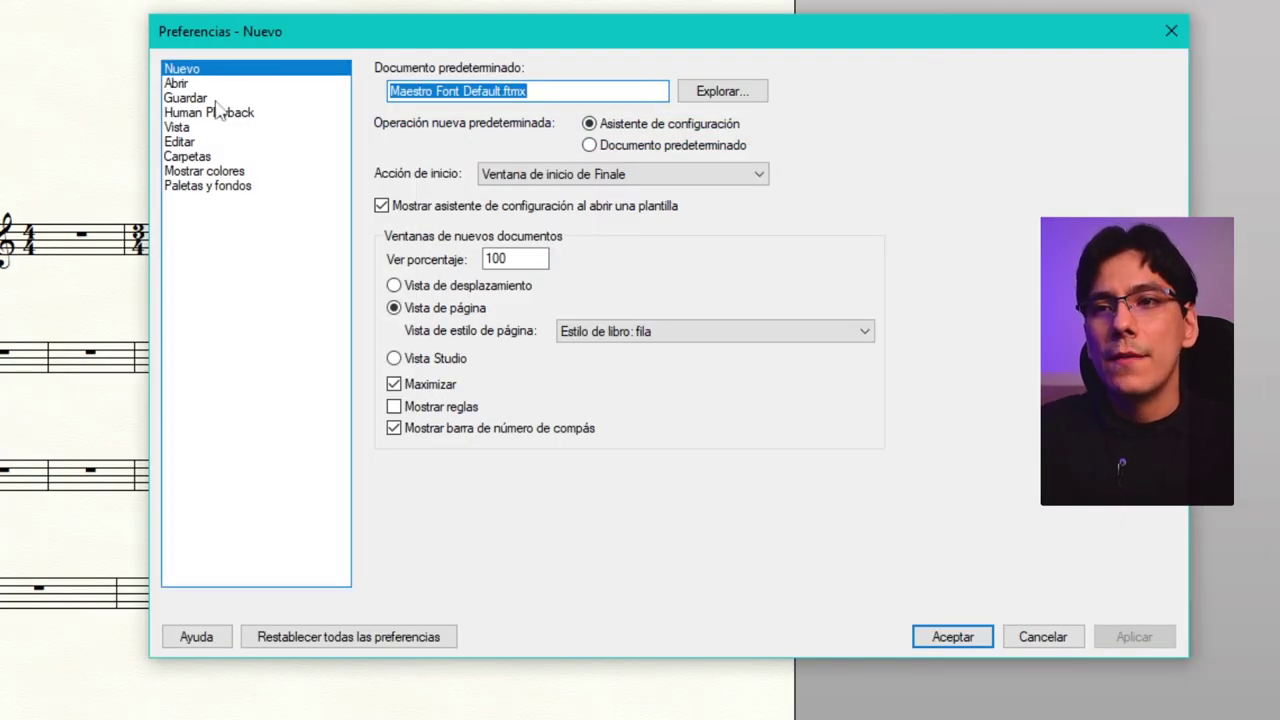
click(185, 99)
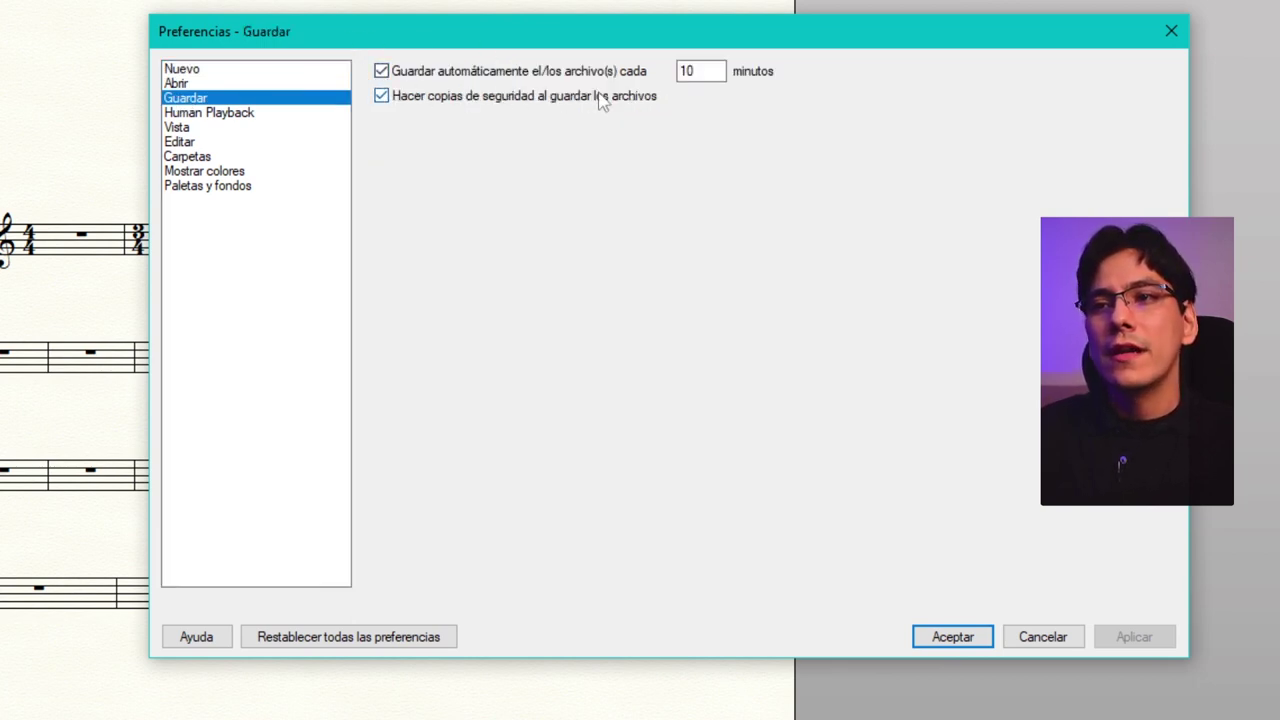
click(382, 72)
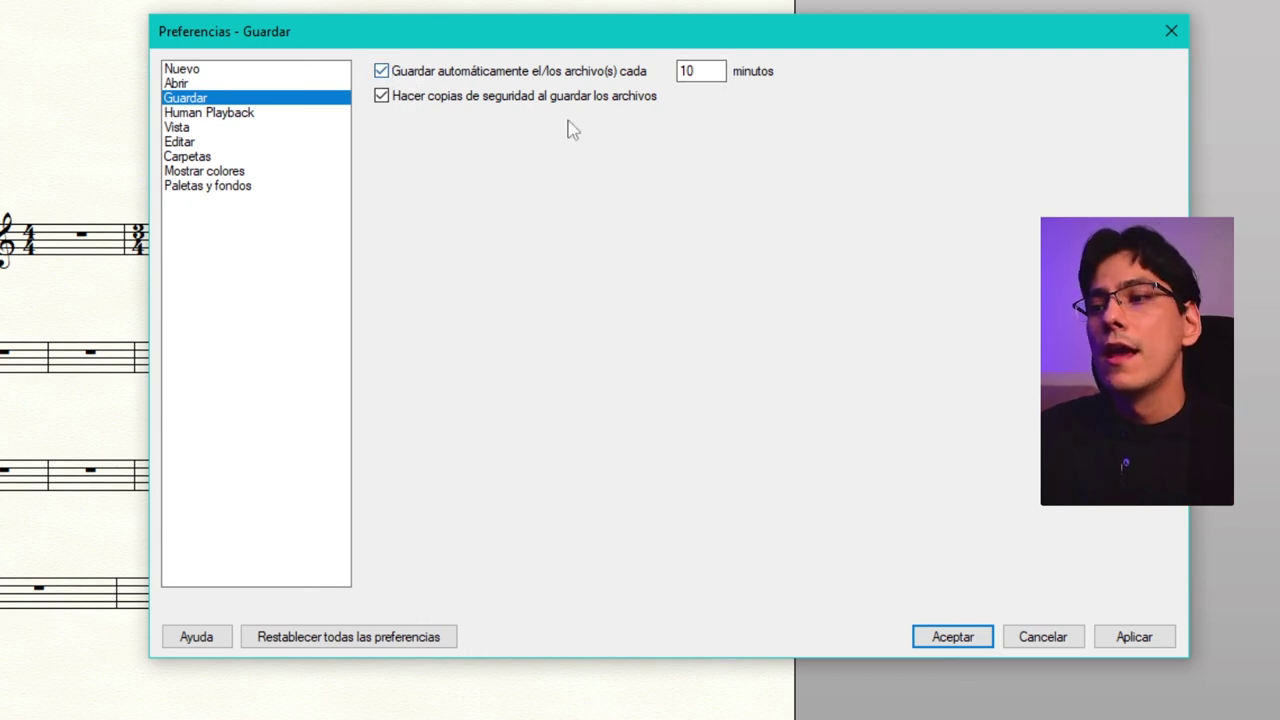
click(1138, 637)
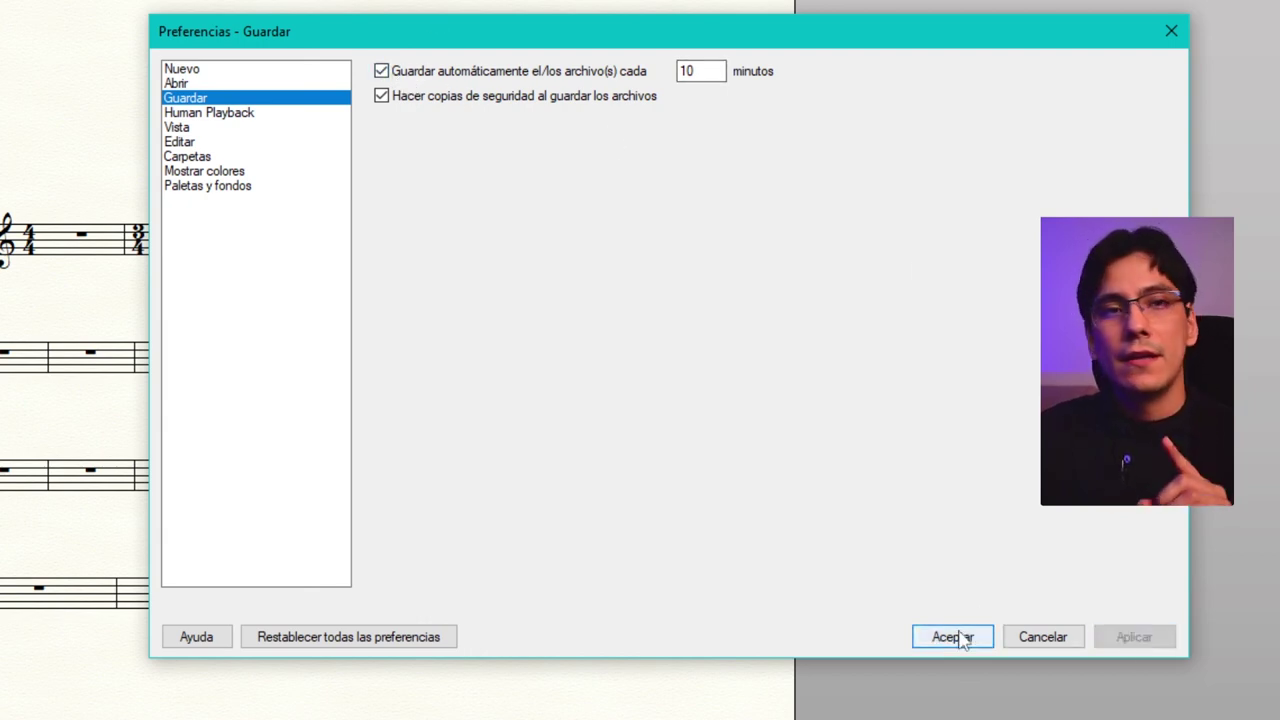
click(955, 637)
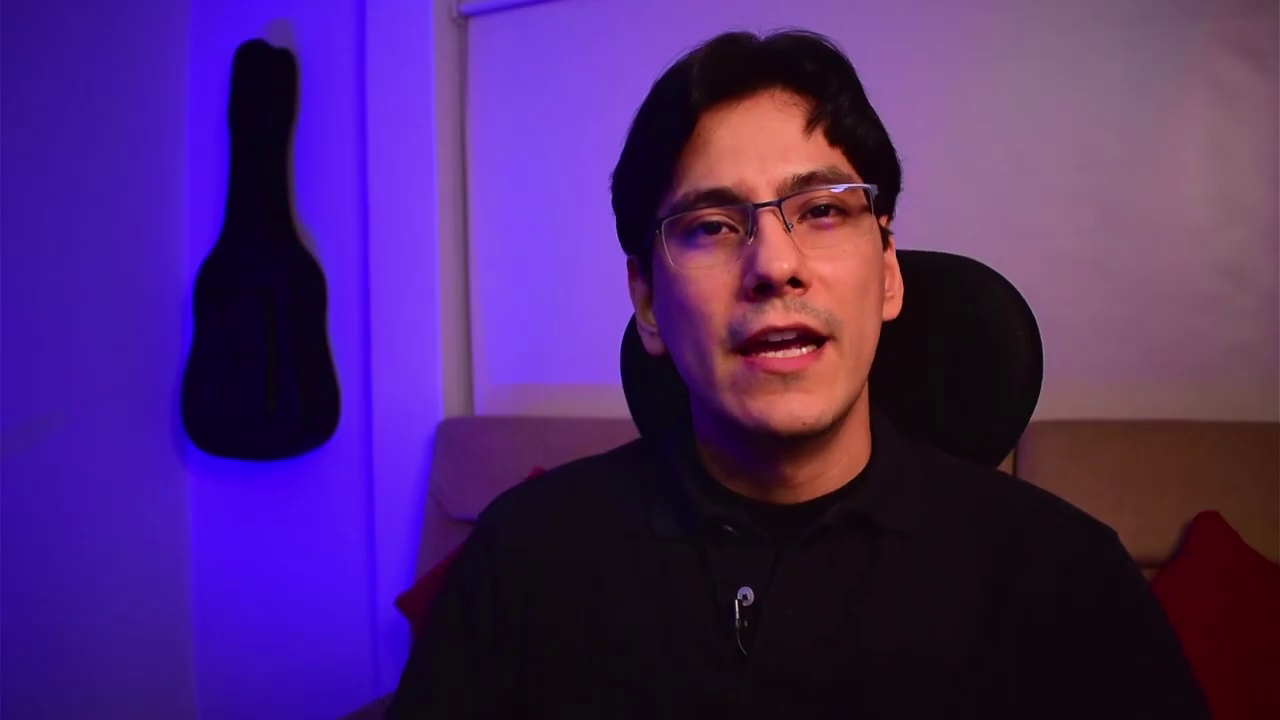